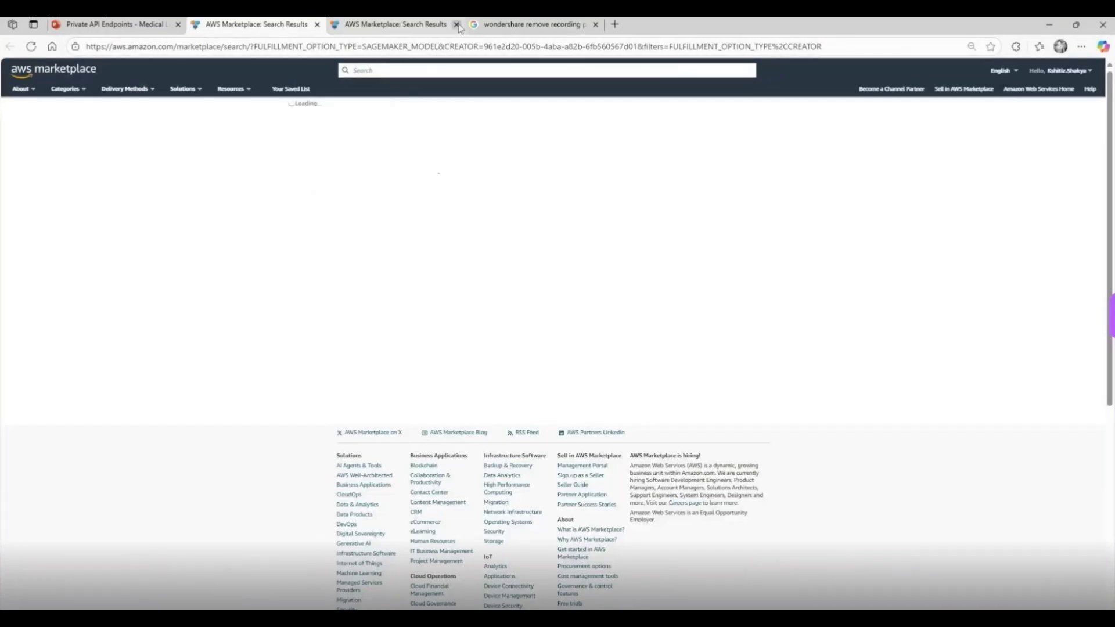
Close the duplicate search results page and browse the John Snow Labs SageMaker model listings.
left_click(457, 24)
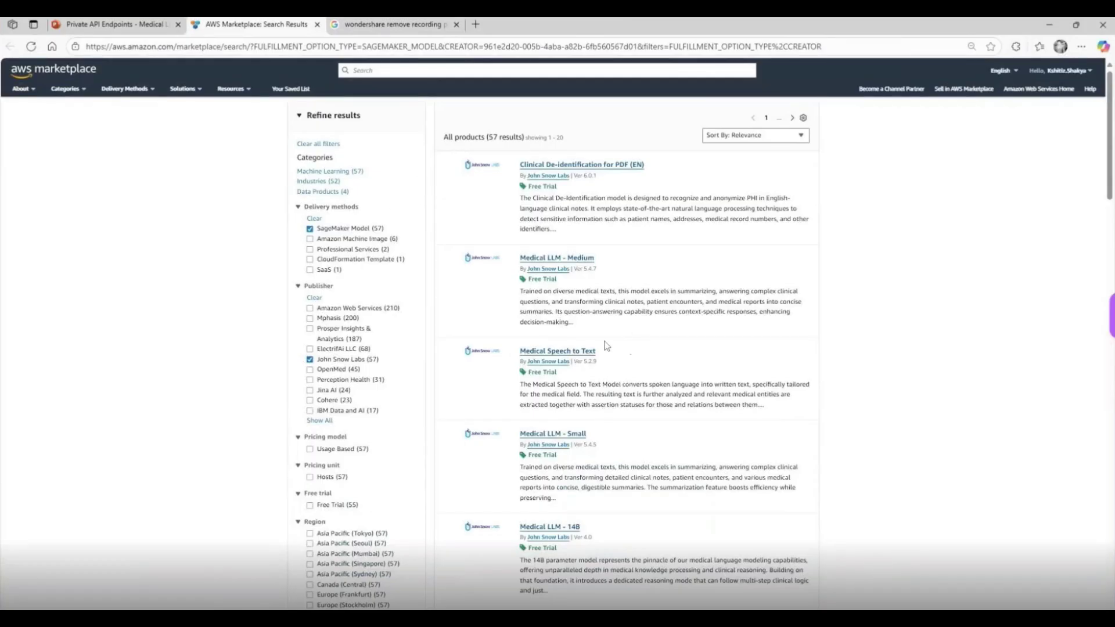
scroll(607, 346, "down", 3)
scroll(621, 262, "up", 3)
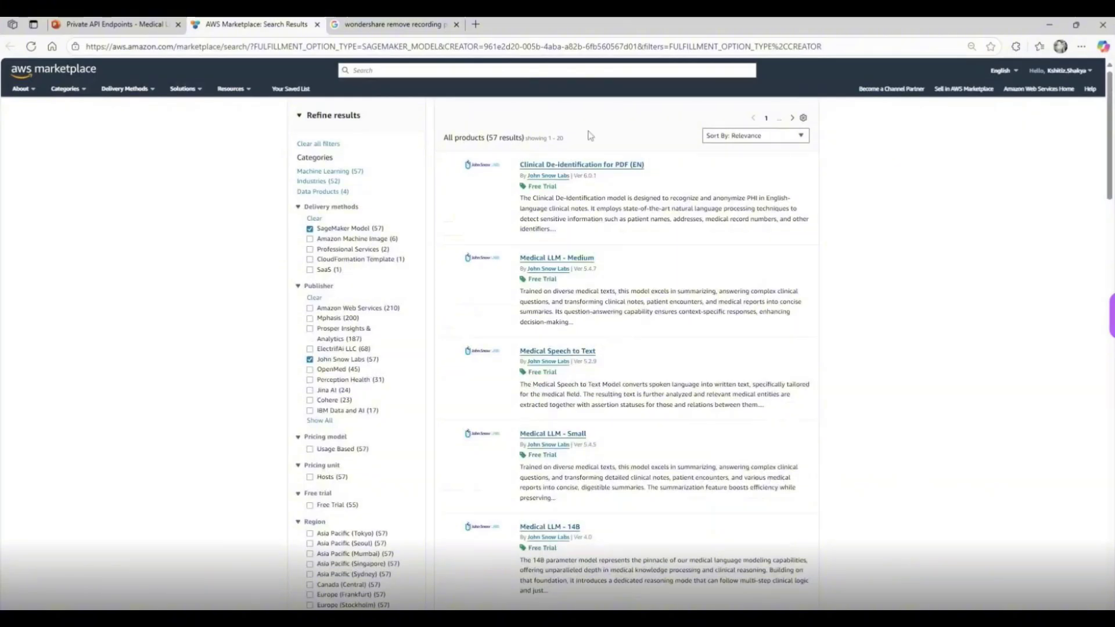
scroll(639, 187, "down", 2)
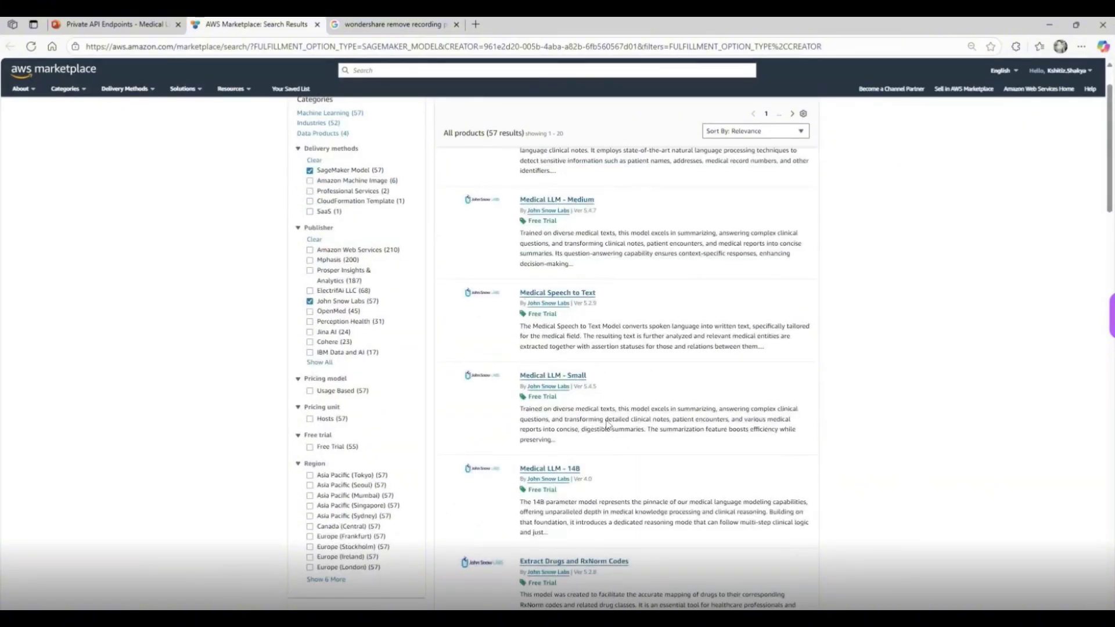
scroll(578, 401, "down", 1)
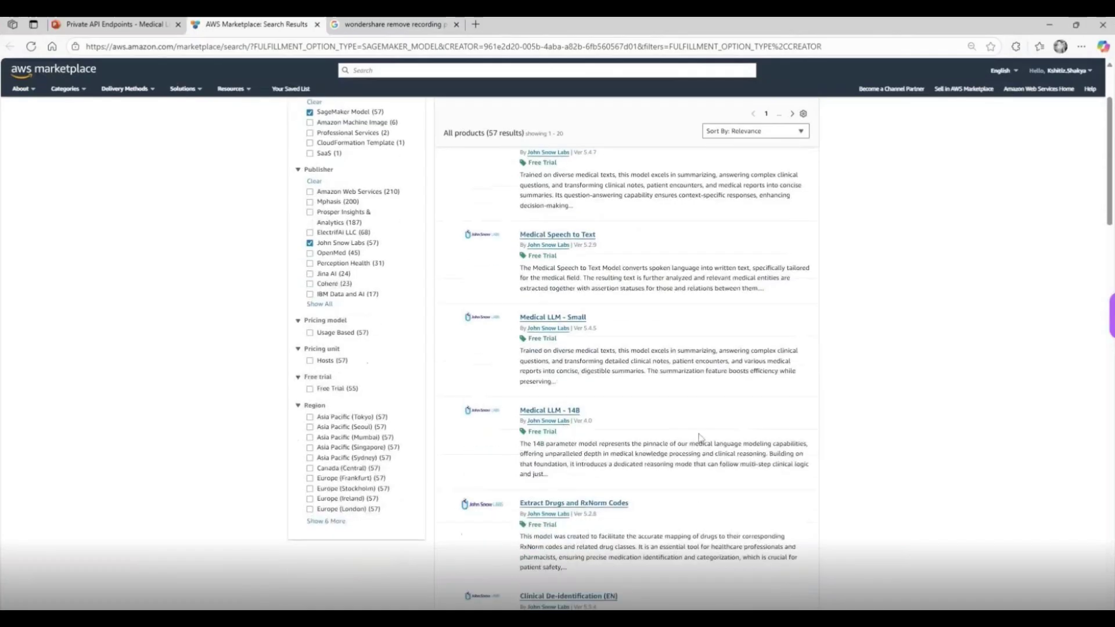
scroll(692, 414, "up", 2)
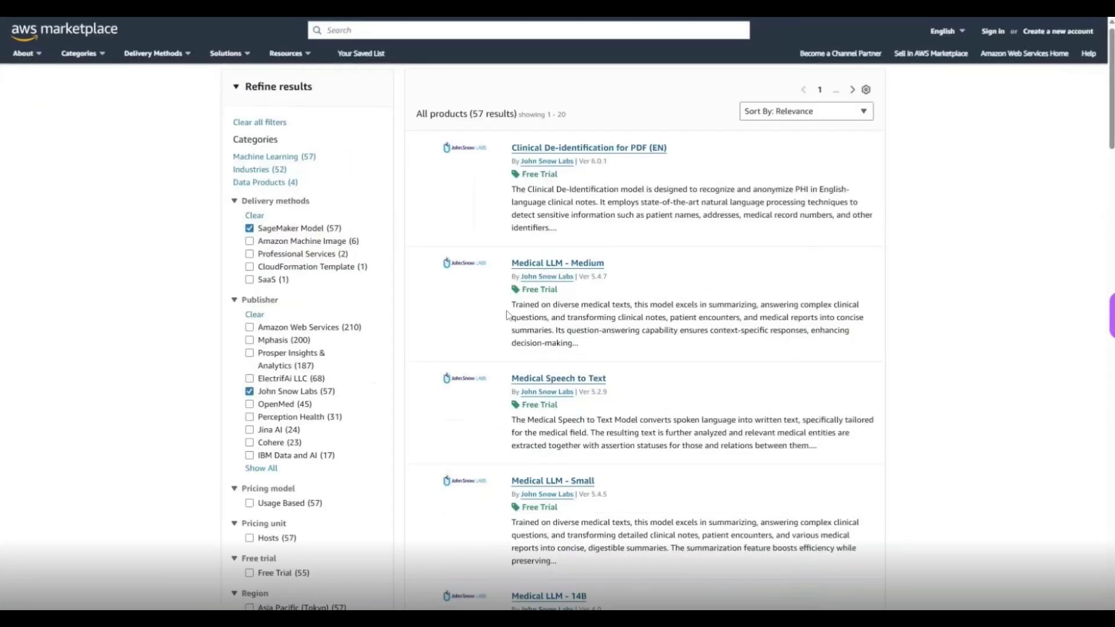
Search the marketplace for "Medical Vision" and open the Medical Visual LLM - 24B product page.
left_click(463, 37)
type("Medical Vision")
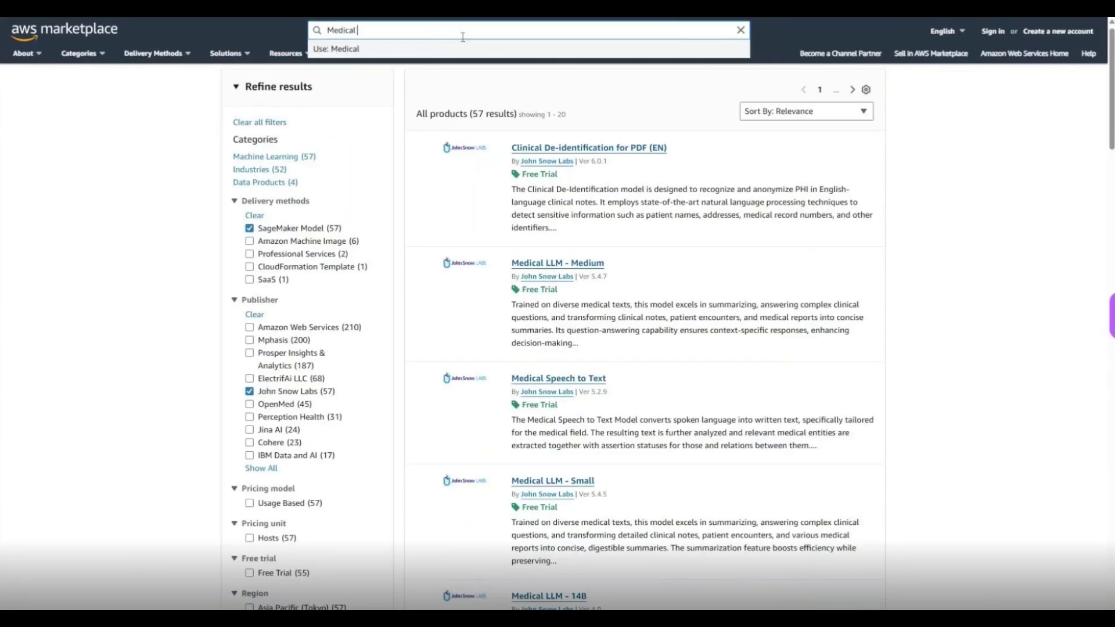
key("Return")
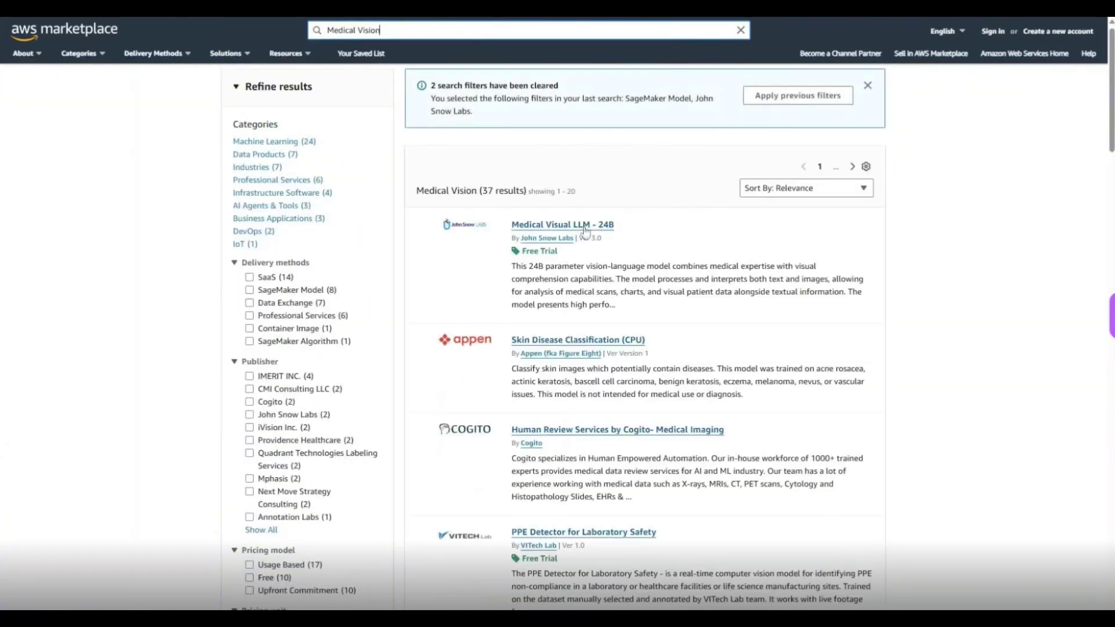
left_click(585, 230)
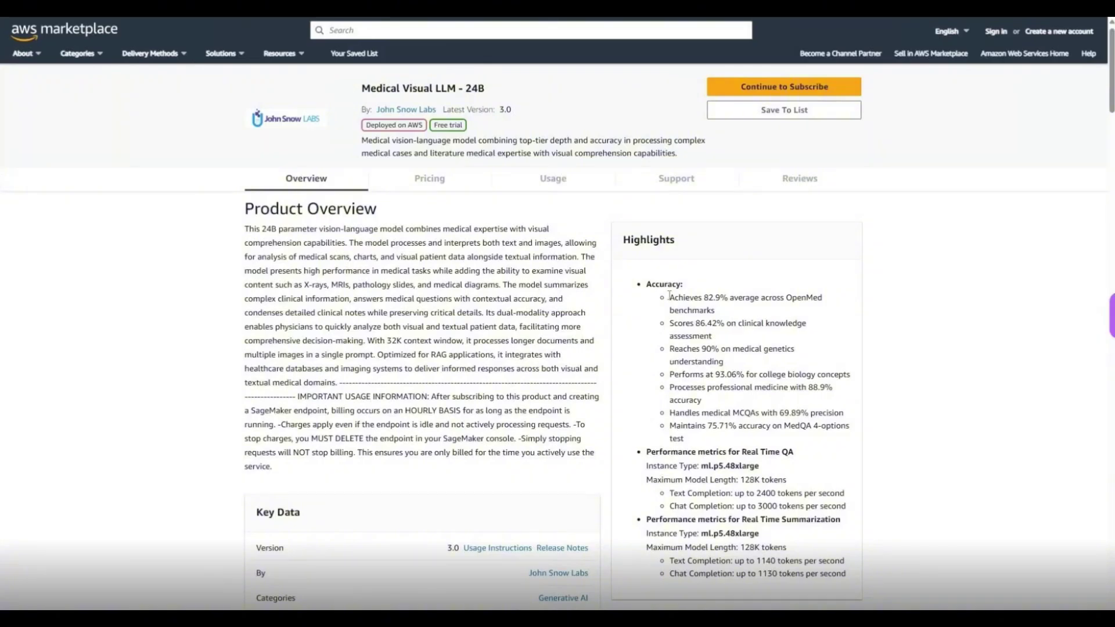
Examine the accuracy and performance highlights in the product overview.
left_click_drag(665, 283, 711, 387)
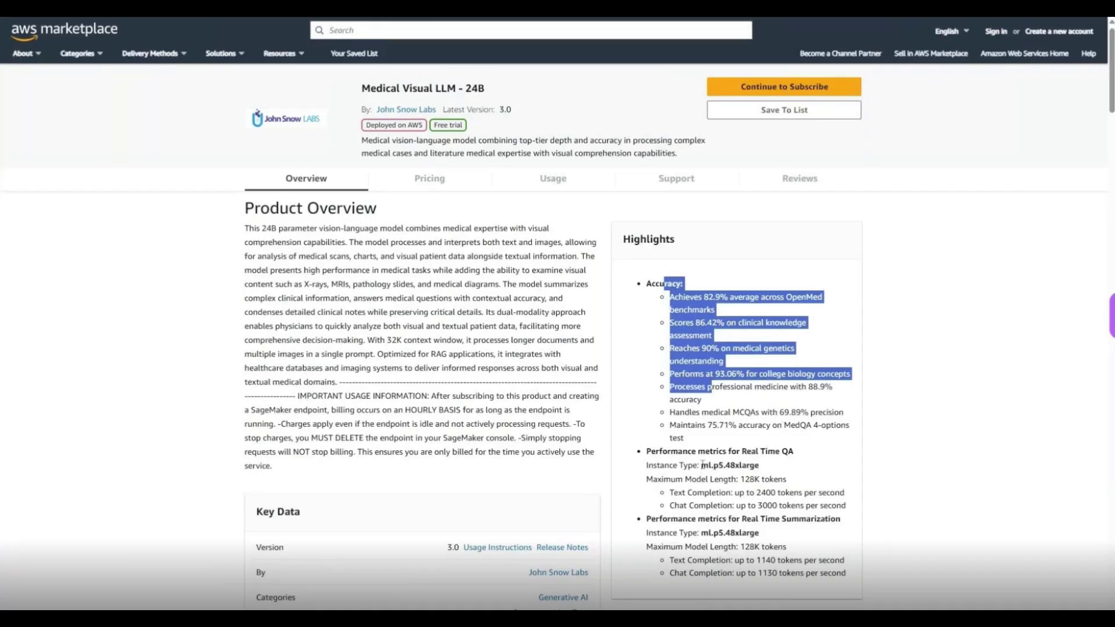
scroll(703, 470, "down", 2)
scroll(721, 457, "up", 2)
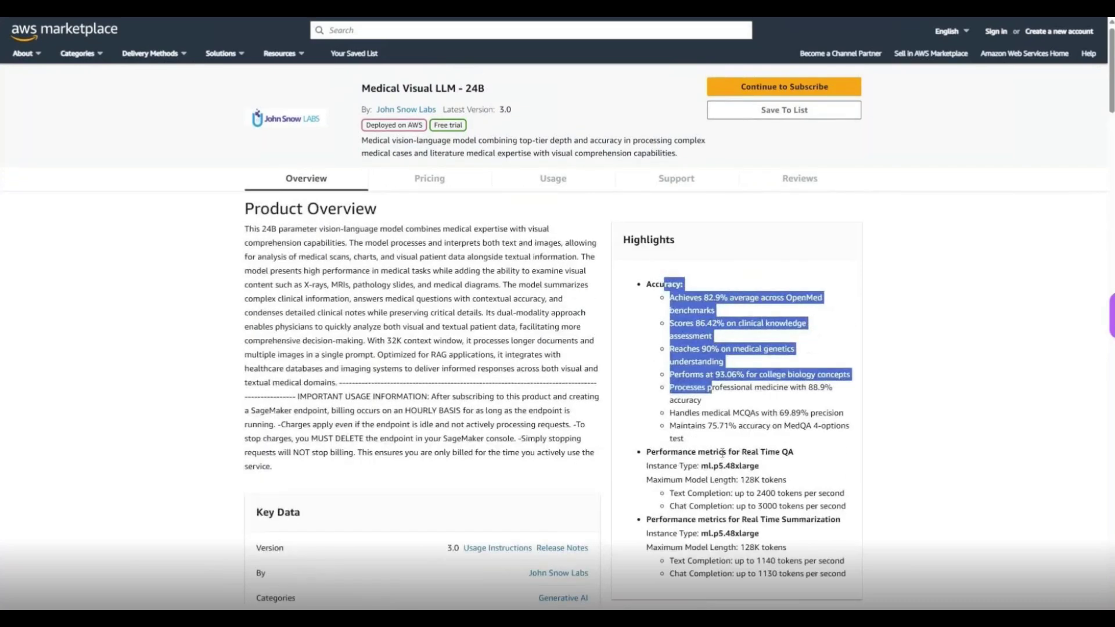
Start subscribing to the product and sign in as an IAM user with the saved username and account password.
left_click(768, 108)
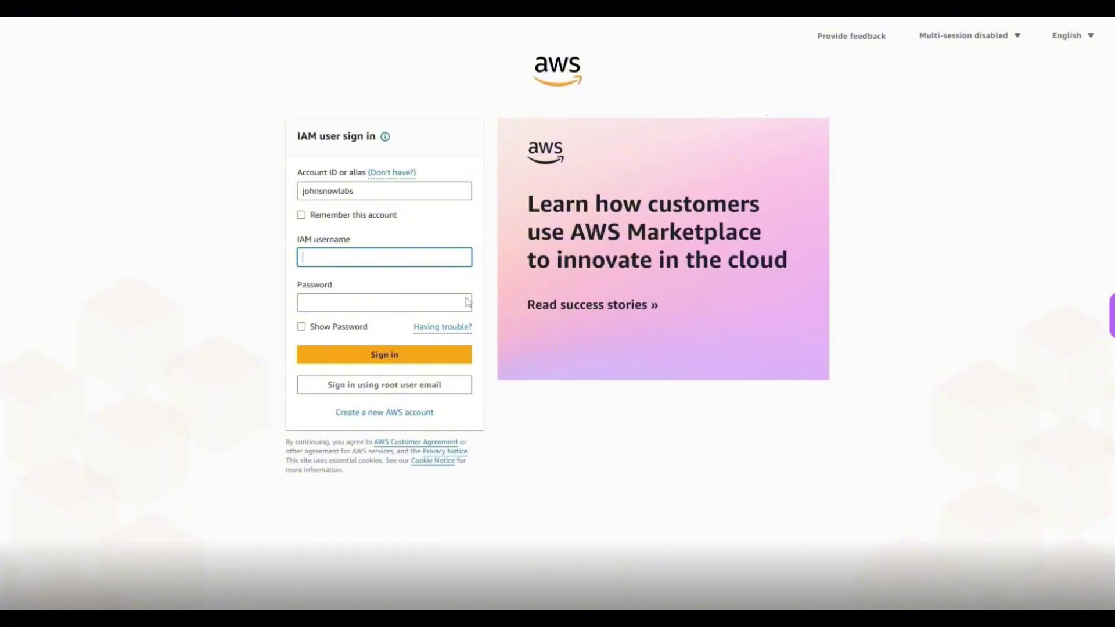
left_click(361, 256)
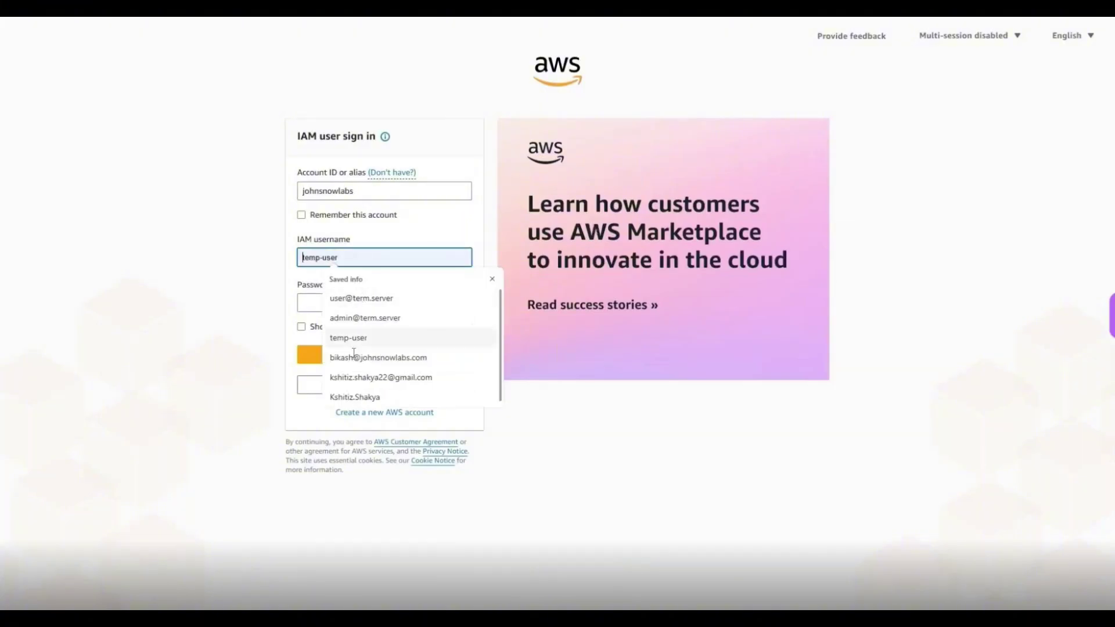
left_click(354, 397)
left_click(317, 311)
left_click(351, 347)
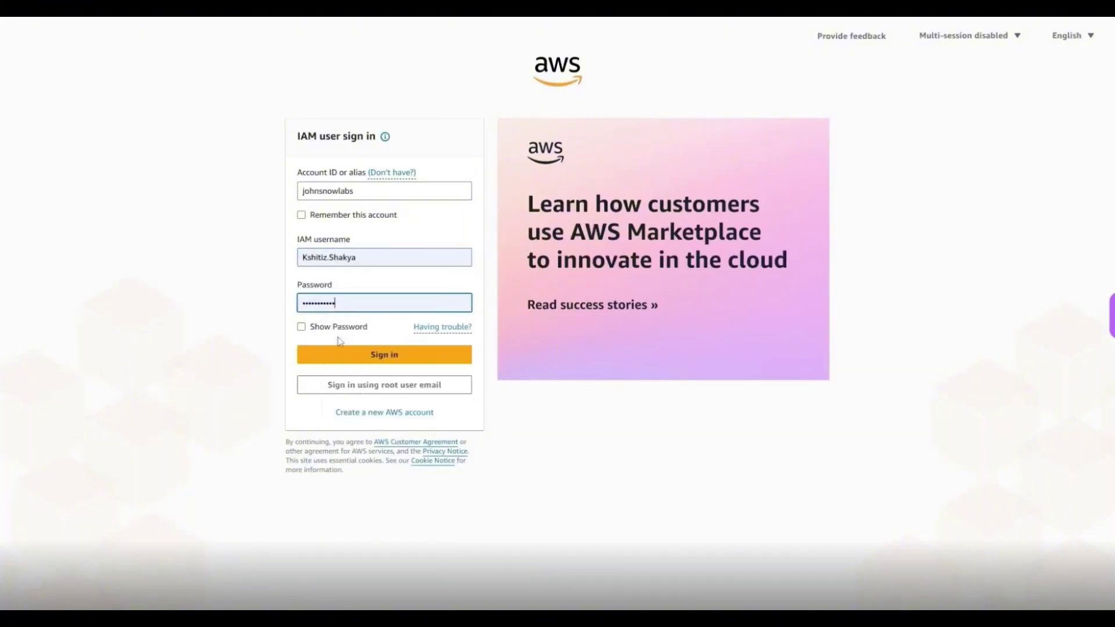
left_click(326, 354)
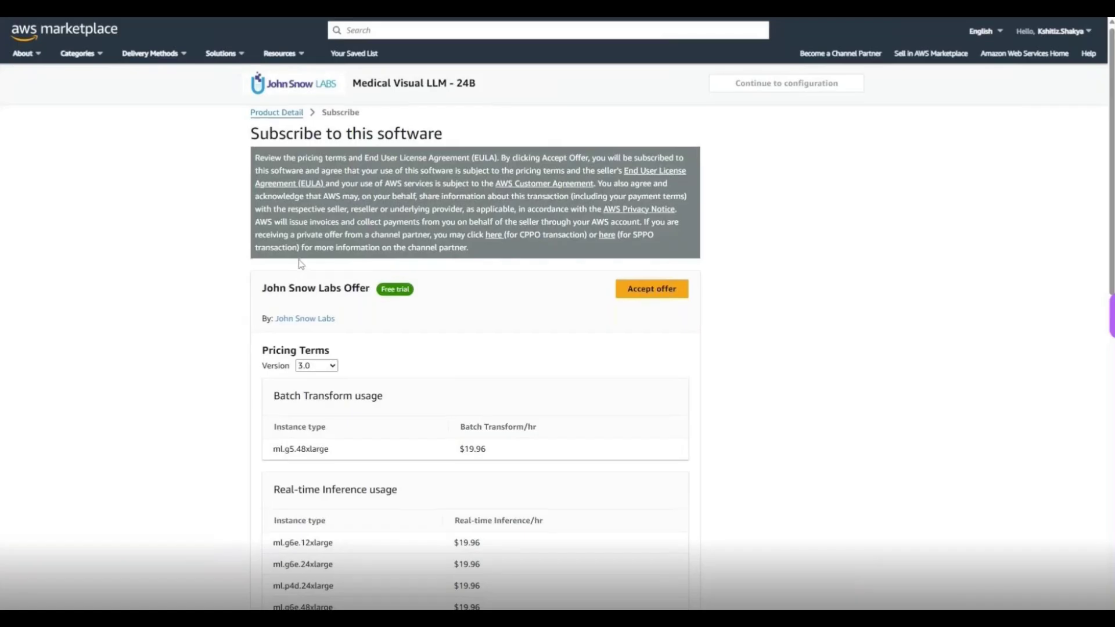
Review the pricing terms, accept the John Snow Labs offer for Medical Visual LLM - 24B and continue to configuration.
scroll(300, 265, "down", 3)
scroll(300, 264, "up", 3)
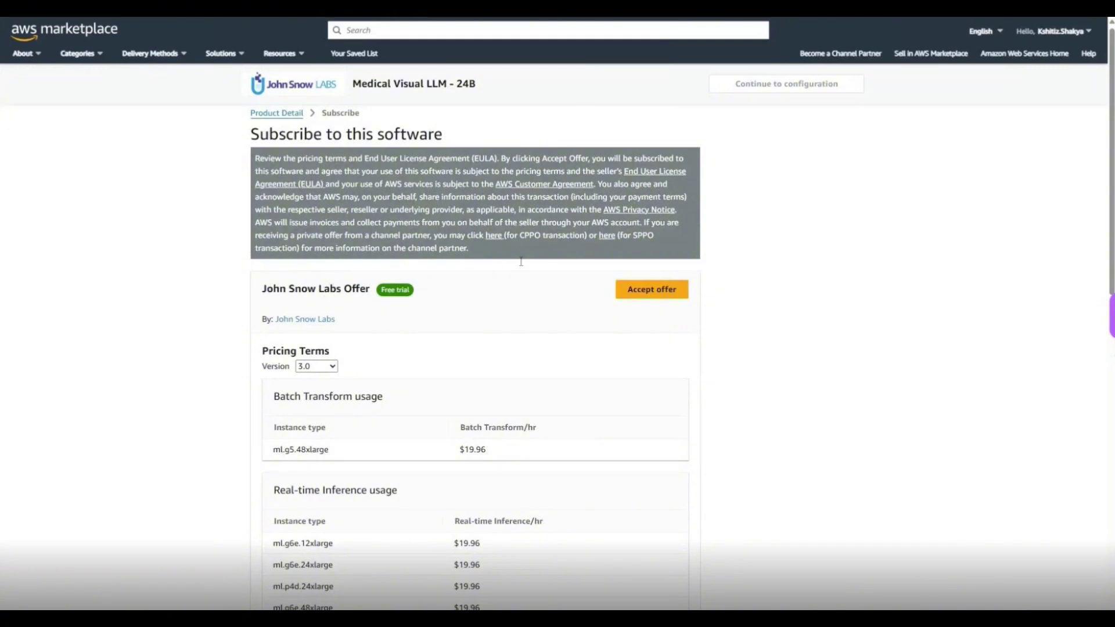
left_click(625, 289)
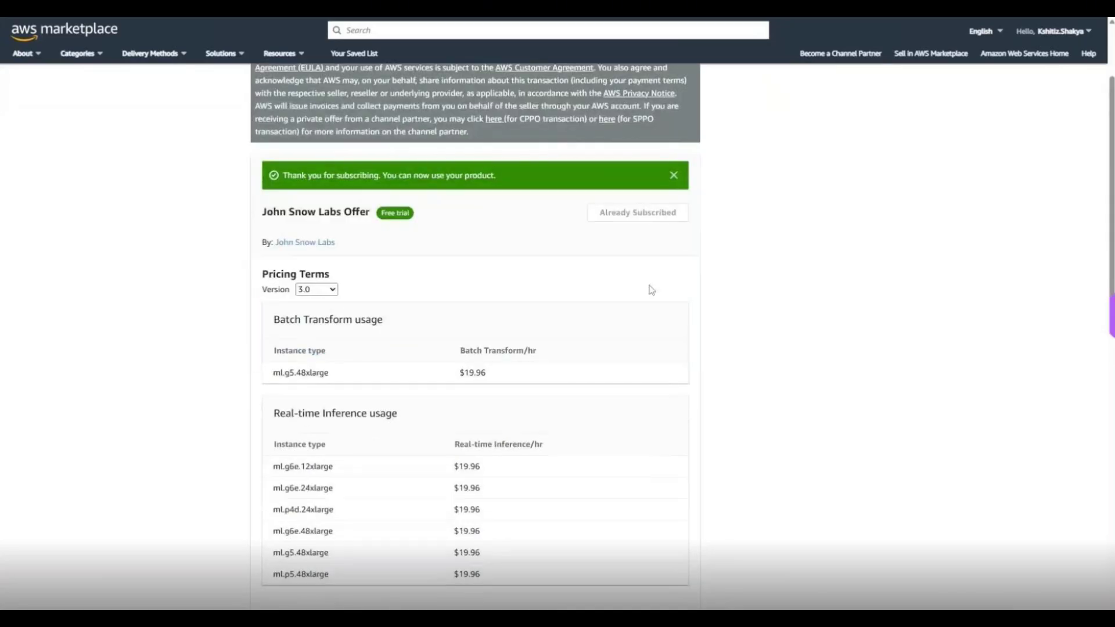
scroll(529, 290, "up", 2)
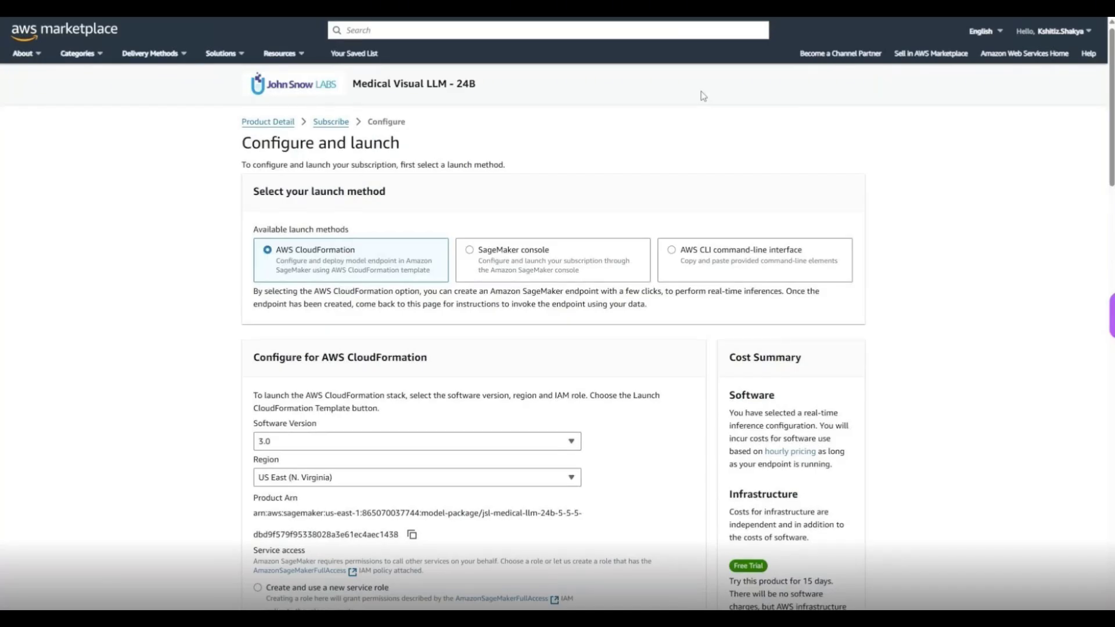
Examine the AWS CloudFormation launch configuration, including the software version, region, product ARN and service role.
scroll(505, 315, "down", 1)
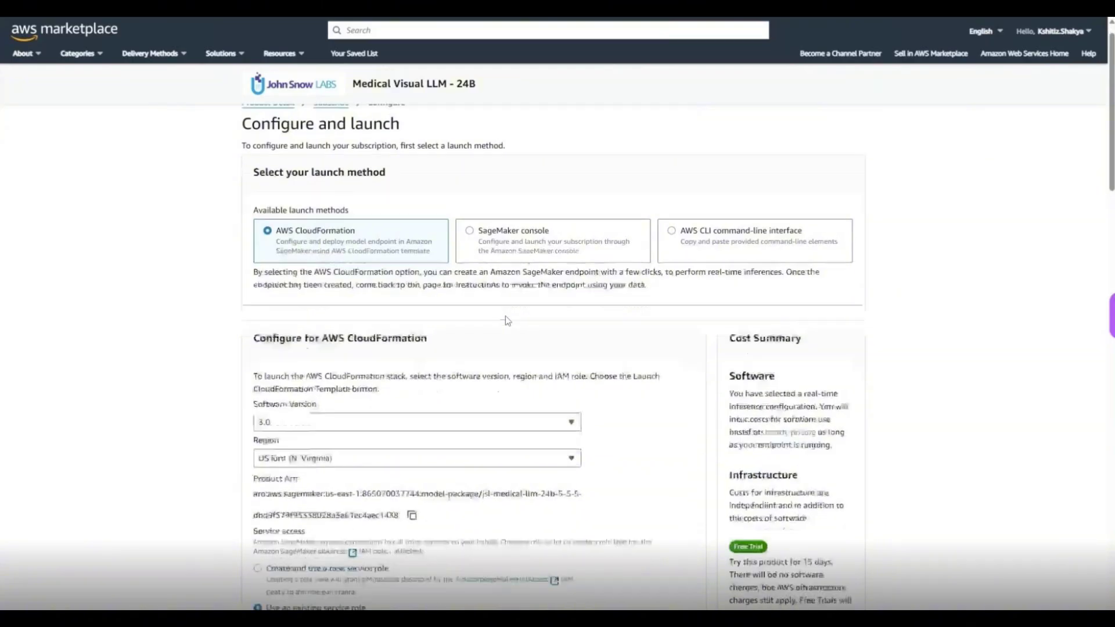
scroll(507, 320, "down", 1)
scroll(506, 318, "up", 2)
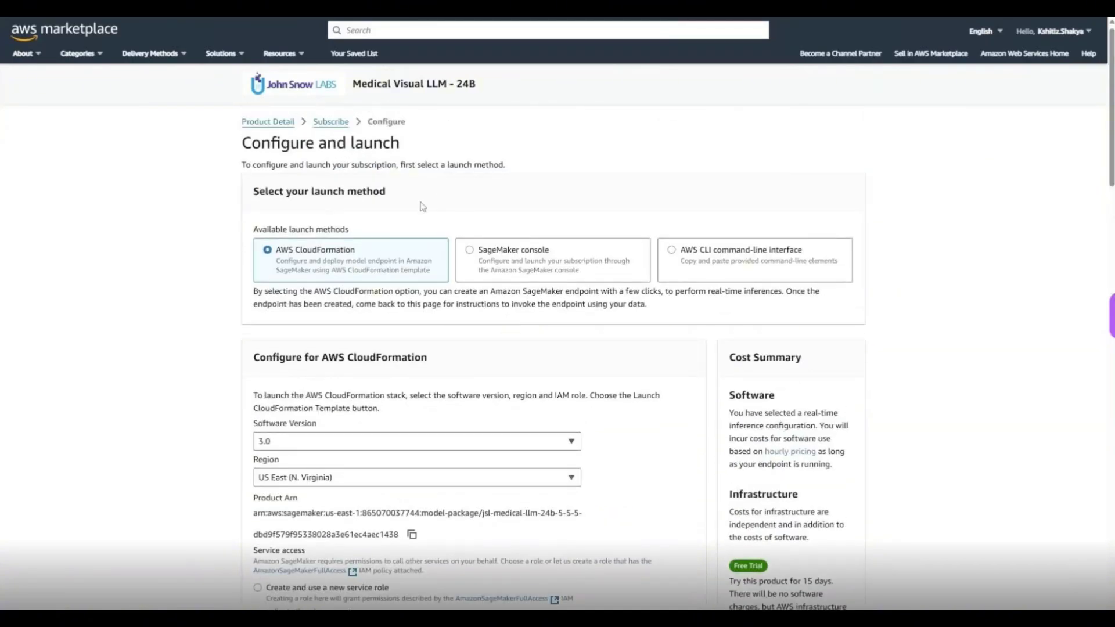
scroll(418, 242, "down", 1)
scroll(418, 256, "down", 2)
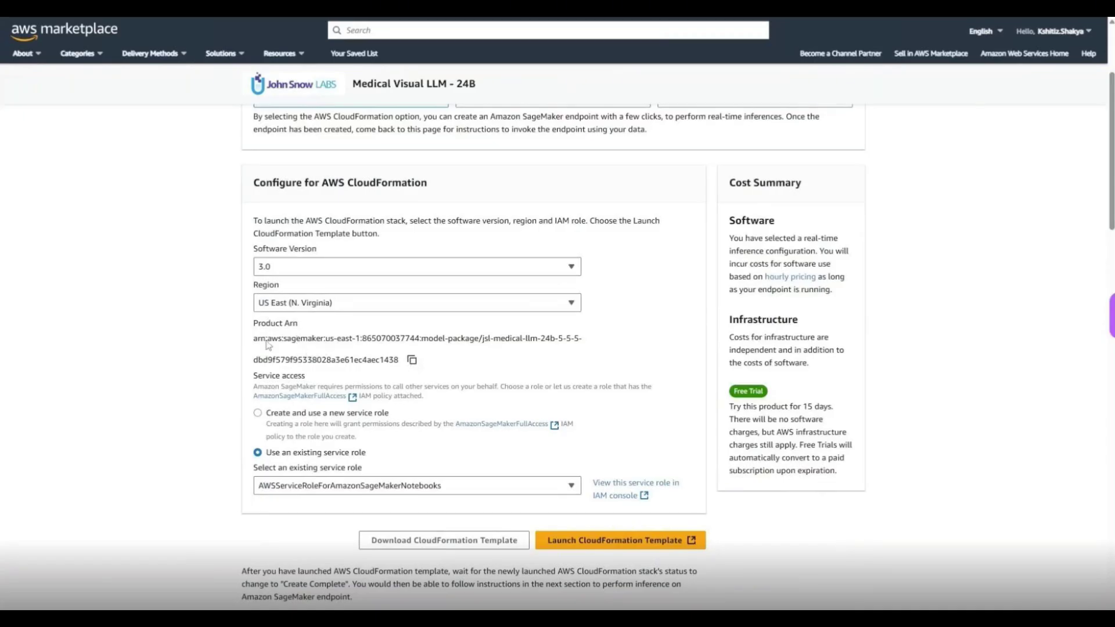
left_click_drag(253, 338, 399, 364)
scroll(399, 364, "up", 2)
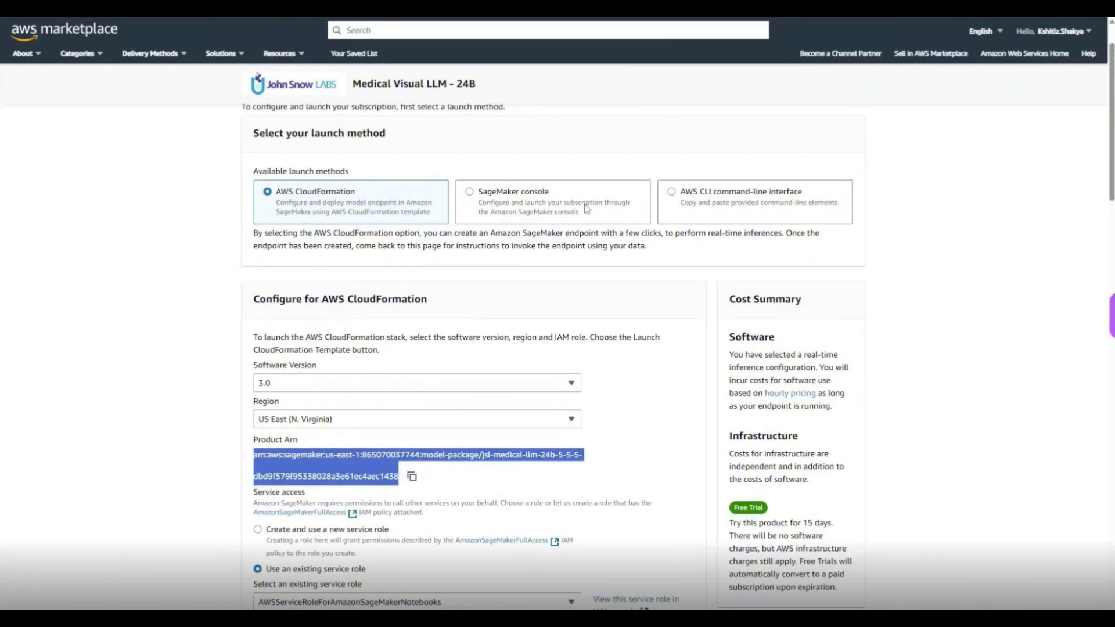
Compare the configuration options of the SageMaker console, AWS CLI and AWS CloudFormation launch methods.
left_click(555, 217)
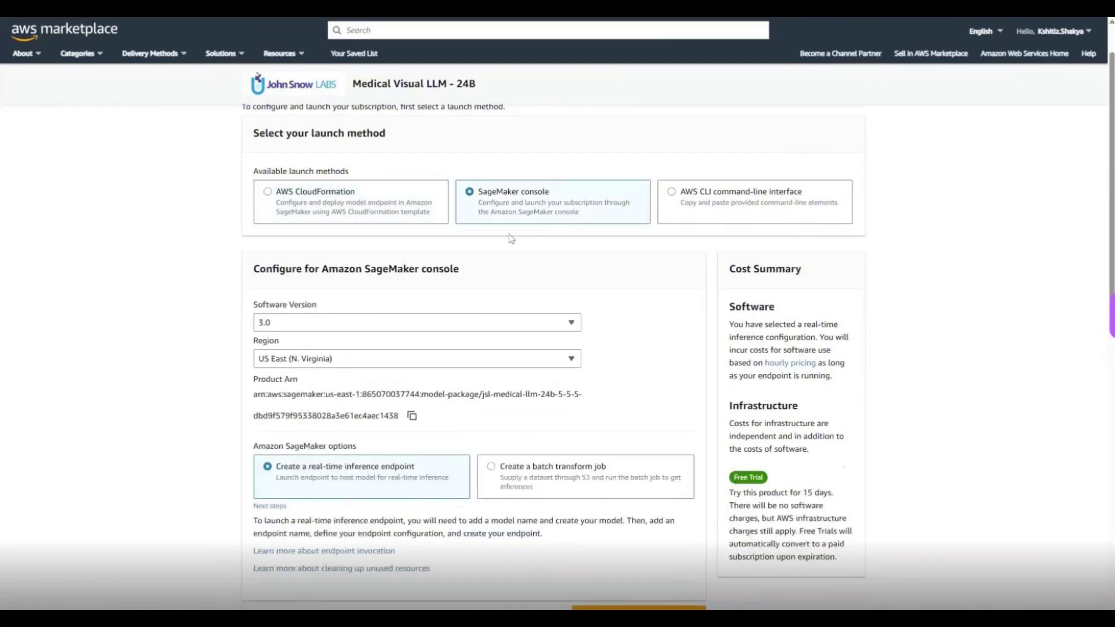
left_click(707, 206)
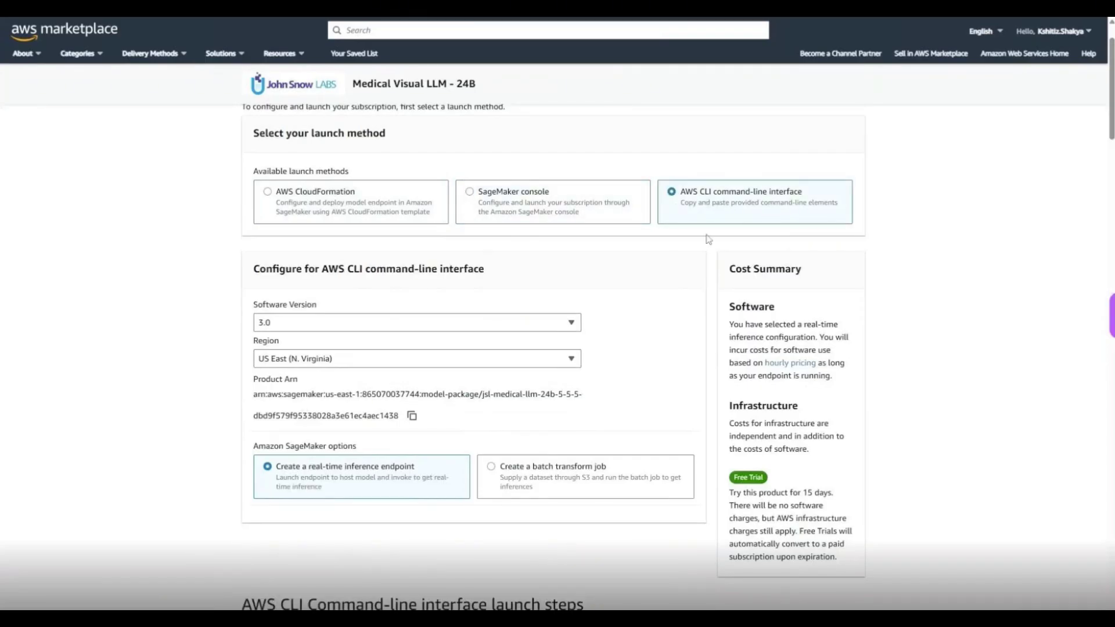
scroll(631, 279, "down", 3)
scroll(452, 267, "up", 1)
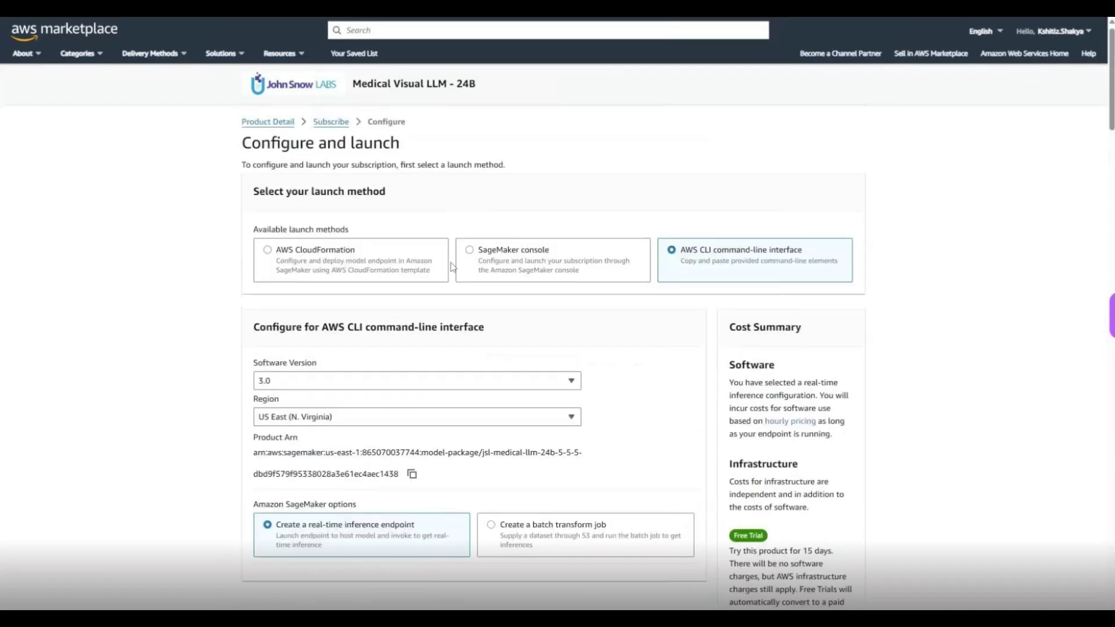
left_click(444, 267)
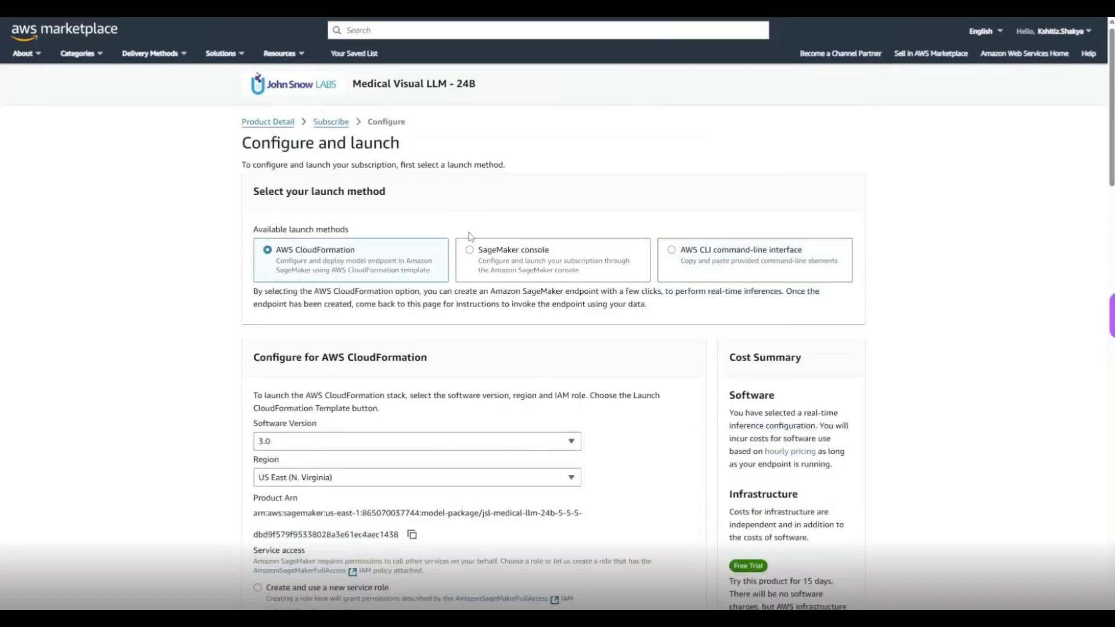
Choose the SageMaker console launch method, keep the real-time inference endpoint option, and open the subscription in Amazon SageMaker.
left_click(505, 260)
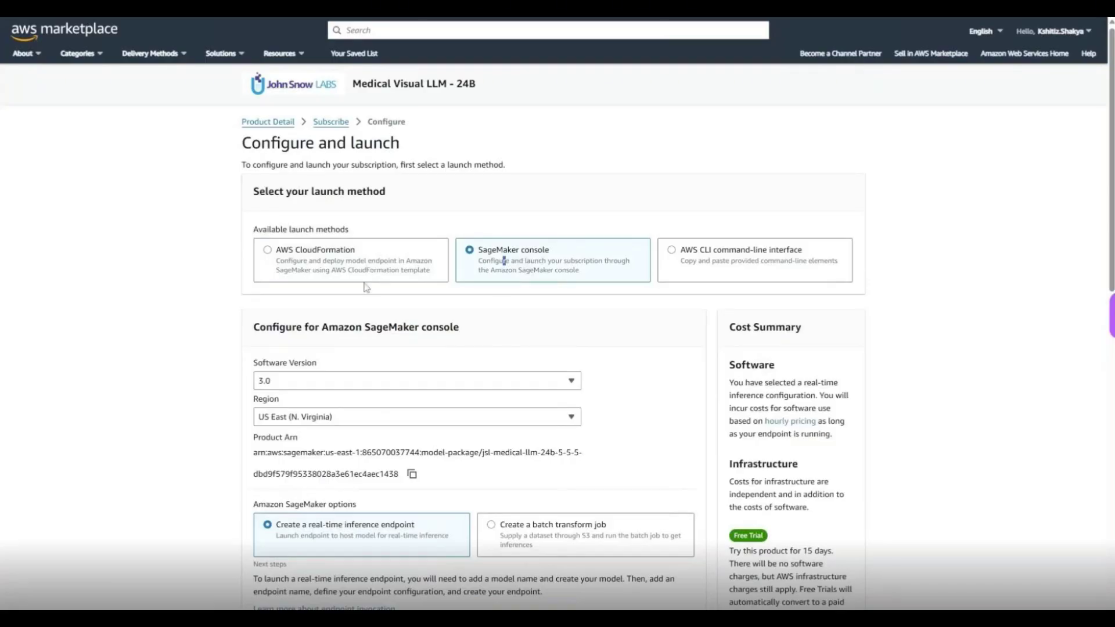
scroll(366, 288, "down", 2)
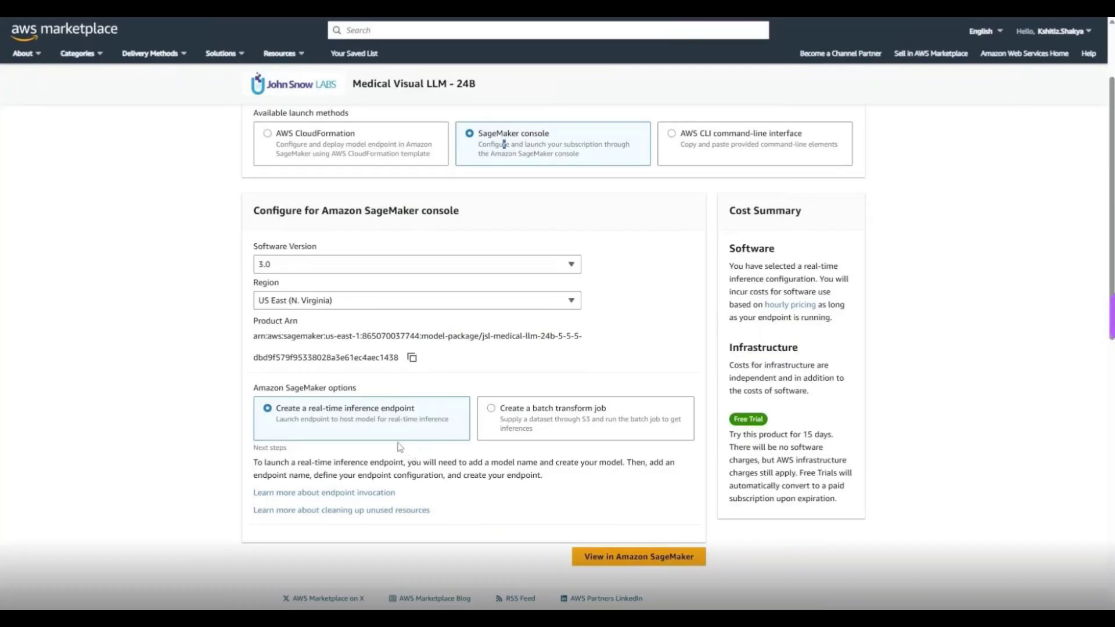
scroll(406, 407, "up", 3)
scroll(428, 356, "down", 4)
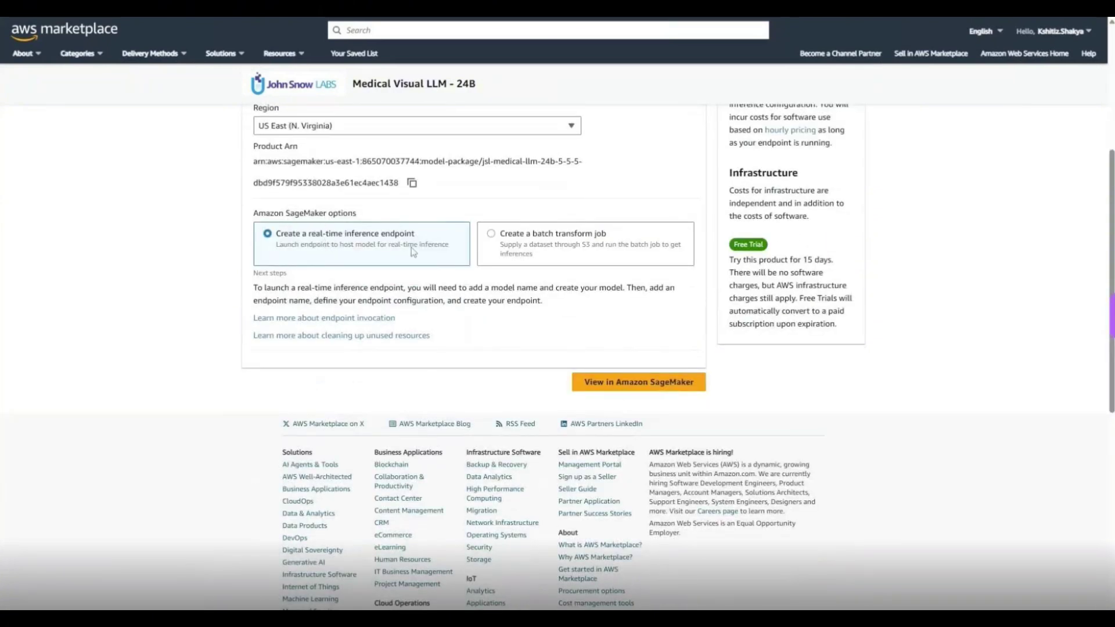
left_click(605, 392)
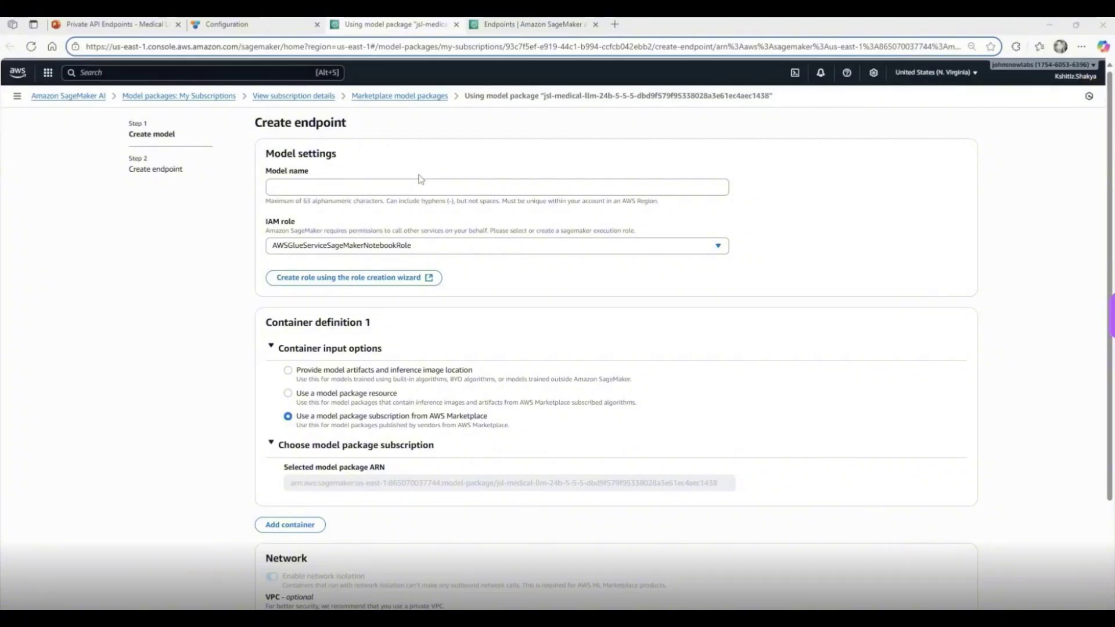
Create the model as 24b-vsision-model with the AmazonSageMaker-ExecutionRole-Marketplace IAM role and continue to the endpoint setup.
left_click(378, 186)
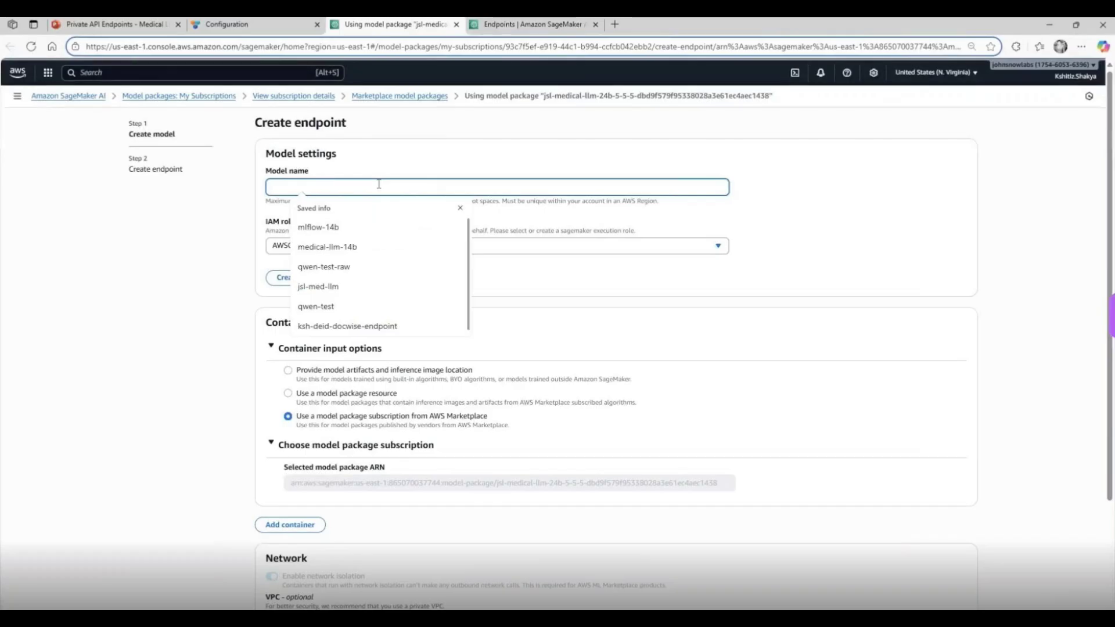
type("24")
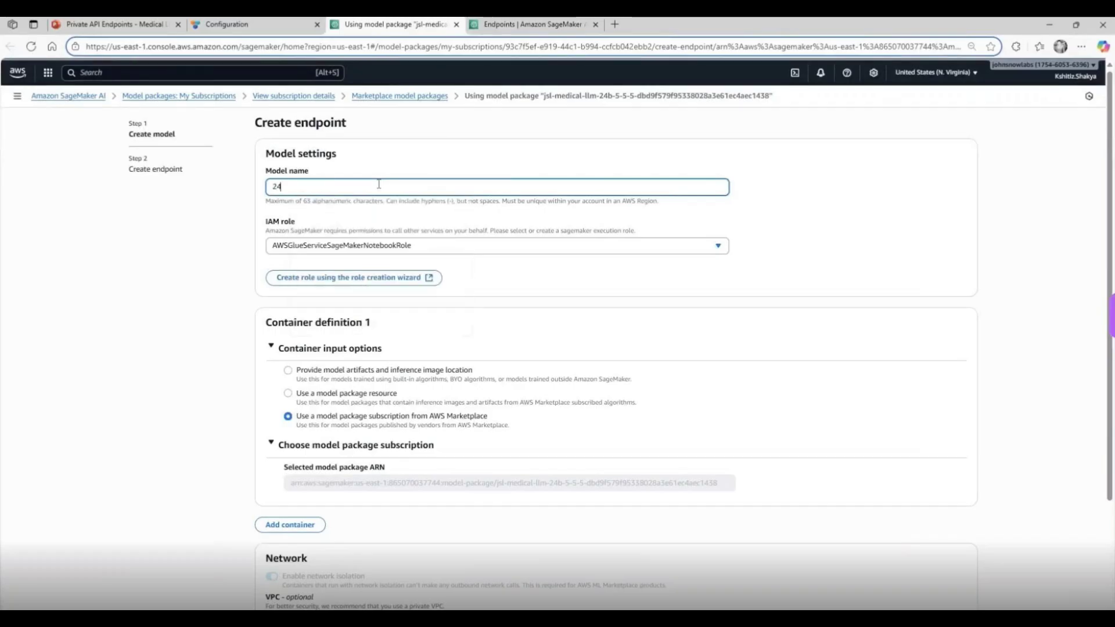
type("b-vsision-model")
left_click(392, 248)
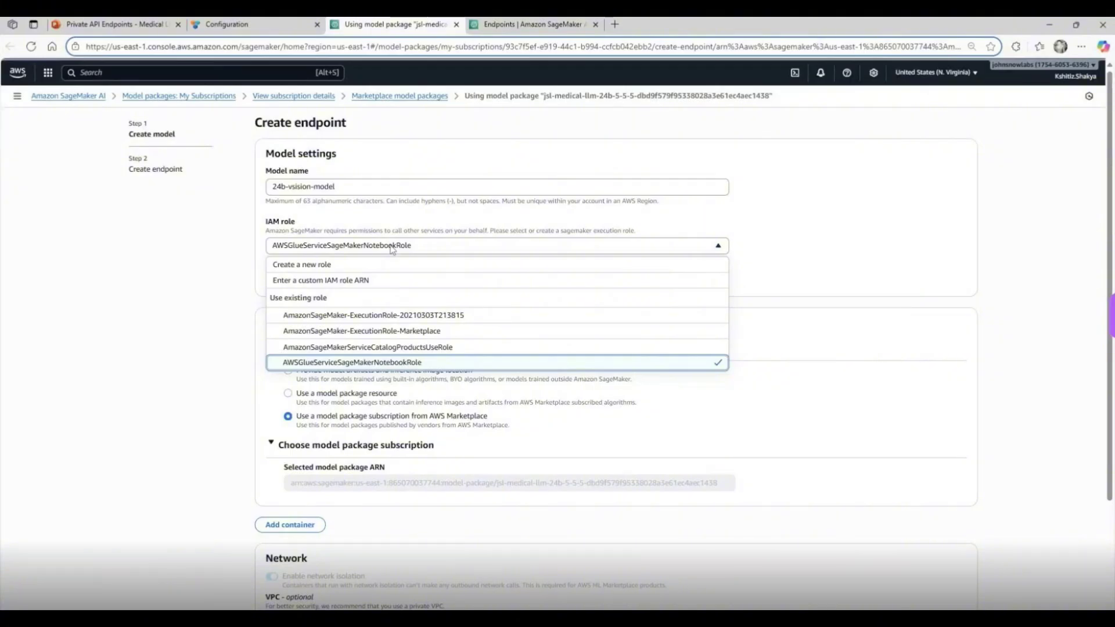
left_click(378, 331)
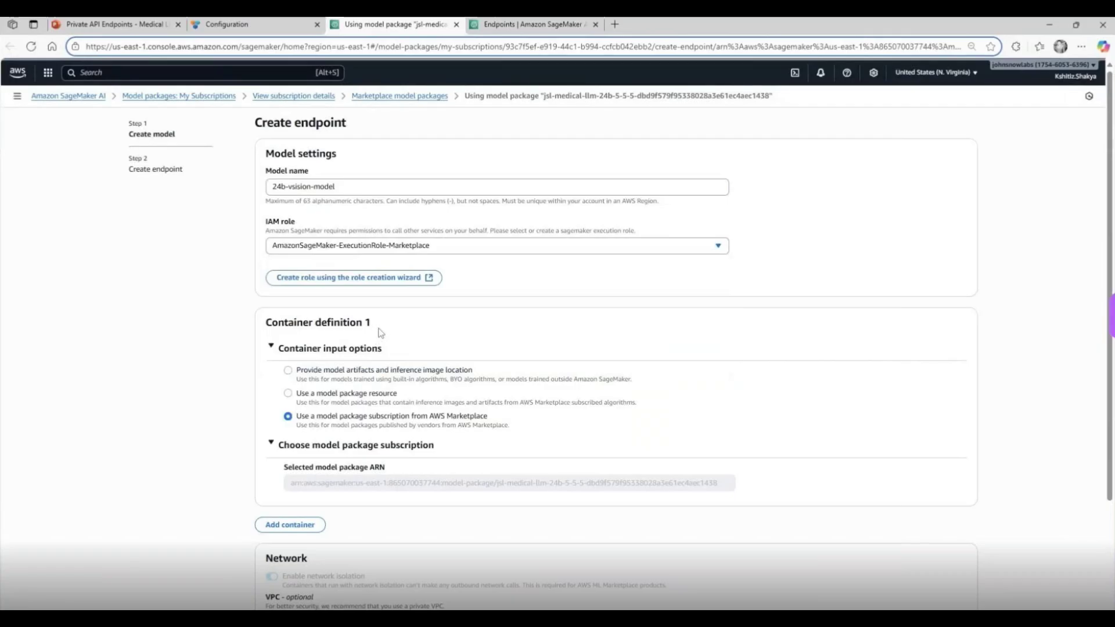
scroll(380, 331, "down", 3)
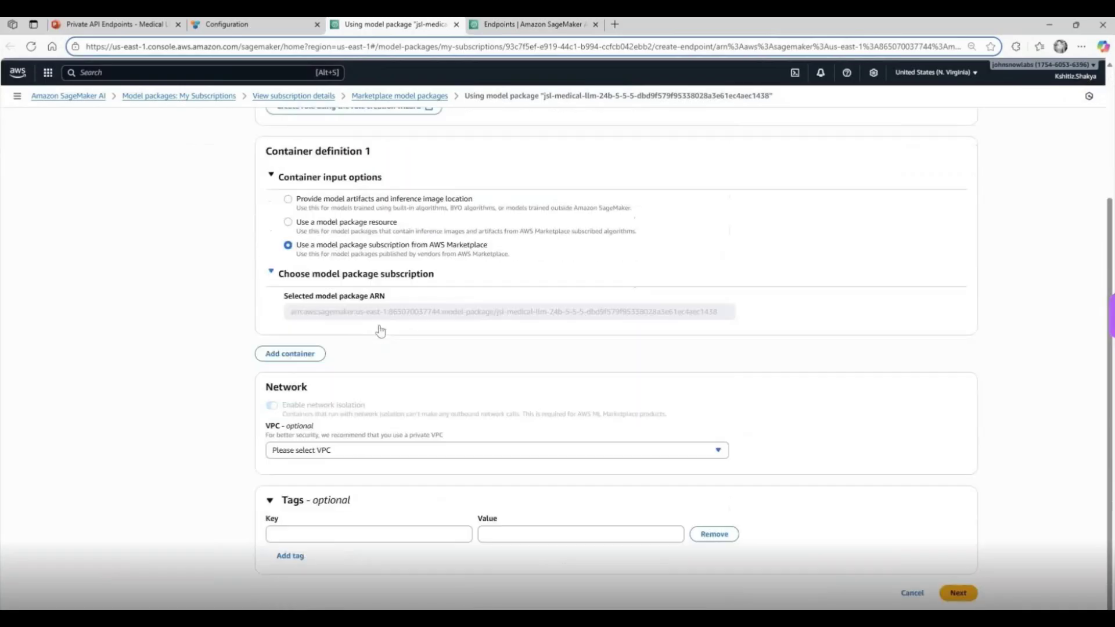
left_click(957, 593)
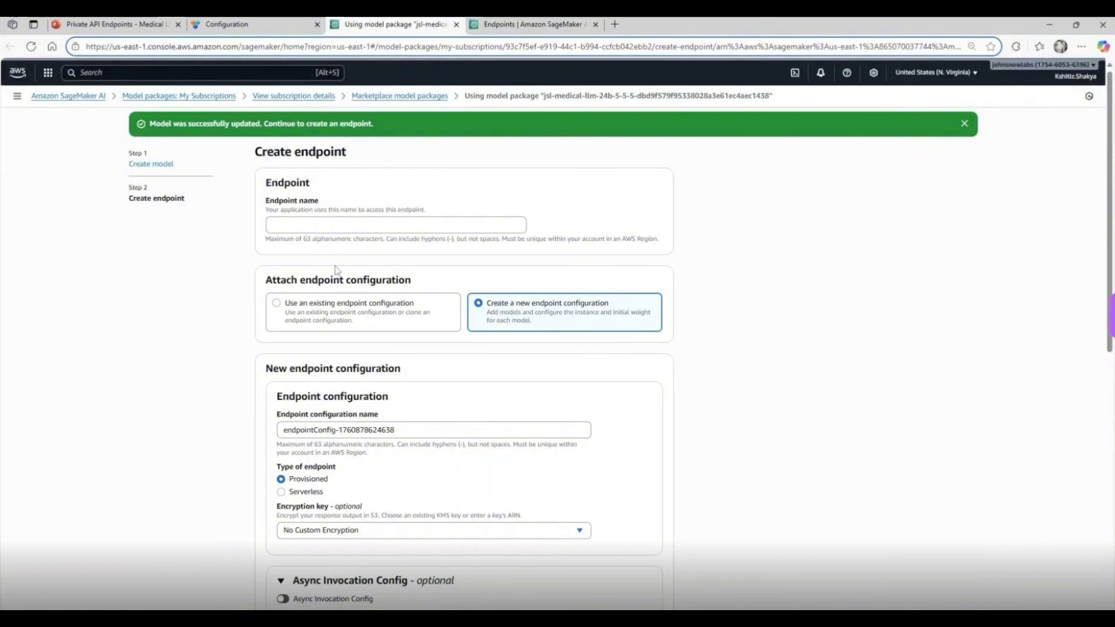
Name the endpoint 24b-vision-endpoint, keeping the option to create a new endpoint configuration.
left_click(292, 227)
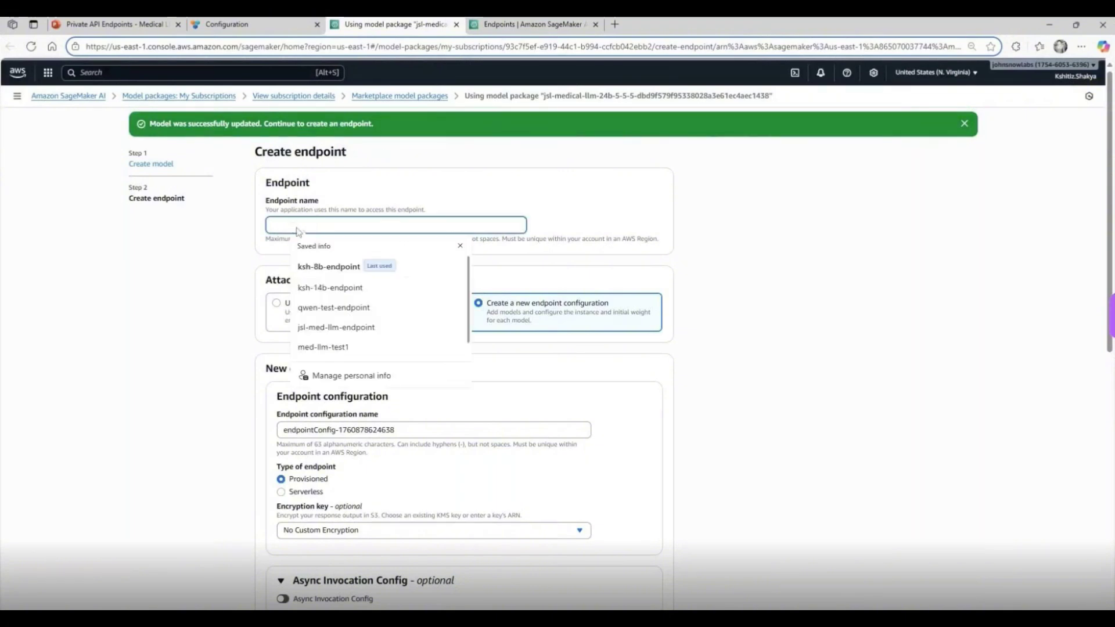
type("24b")
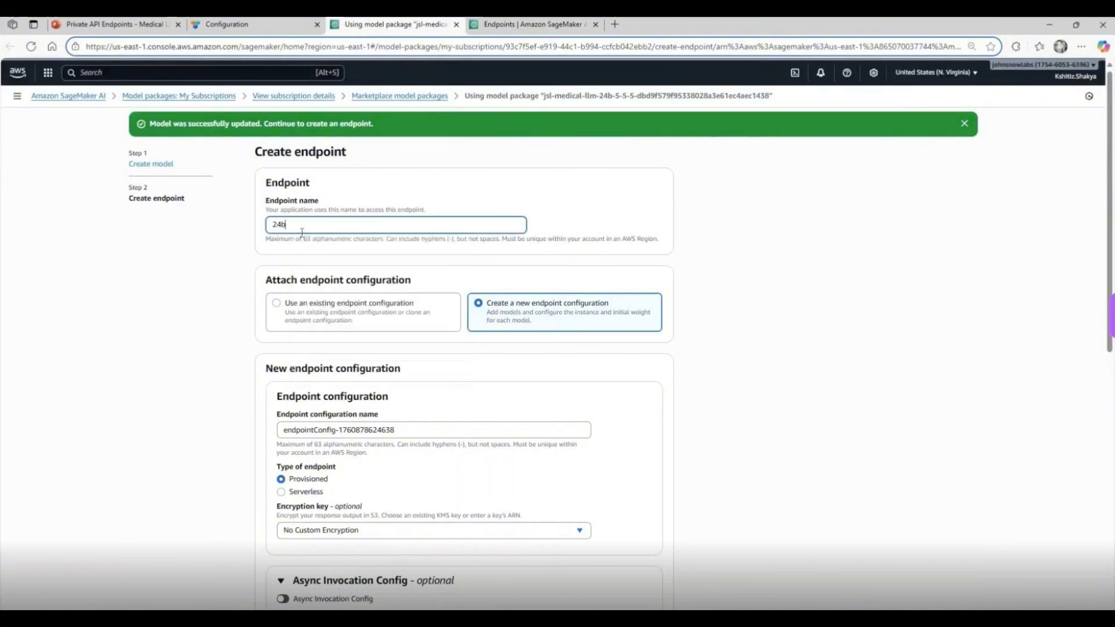
type("-vision-endpoint")
key("Tab")
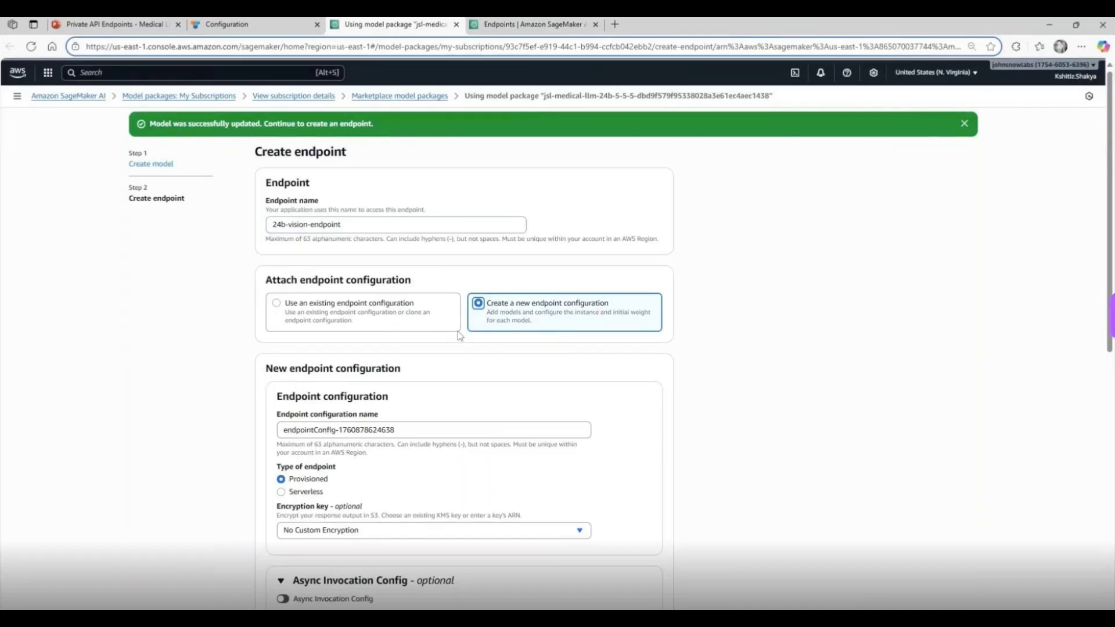
Change the instance type of the 24b-vsision-model production variant to ml.p4d.24xlarge and save the variant.
scroll(389, 336, "down", 2)
scroll(385, 341, "down", 5)
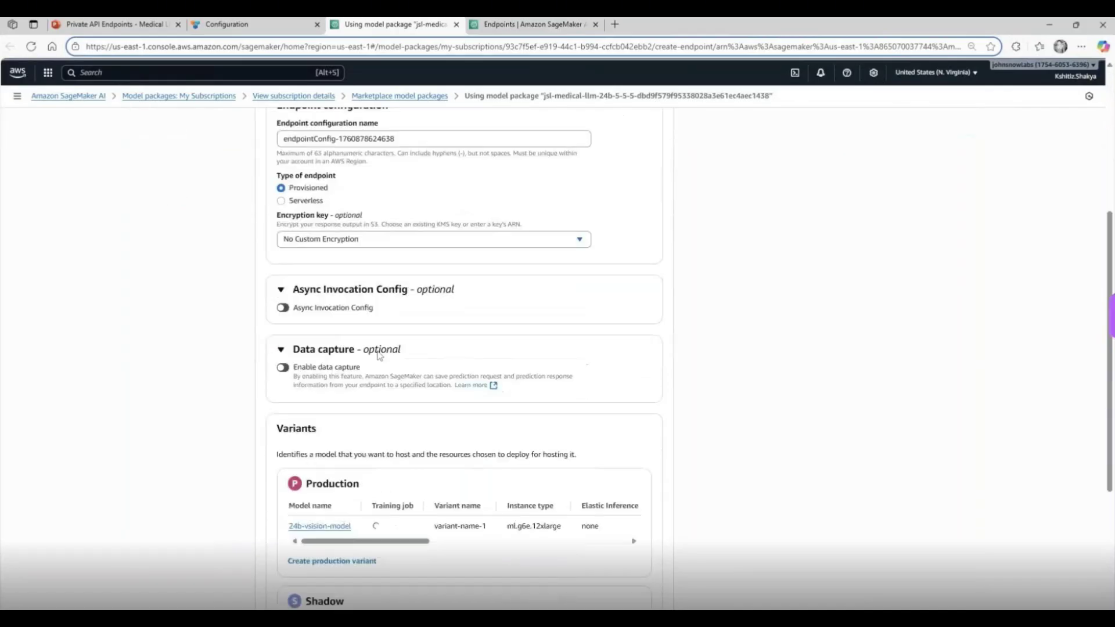
left_click_drag(416, 425, 668, 432)
left_click(587, 410)
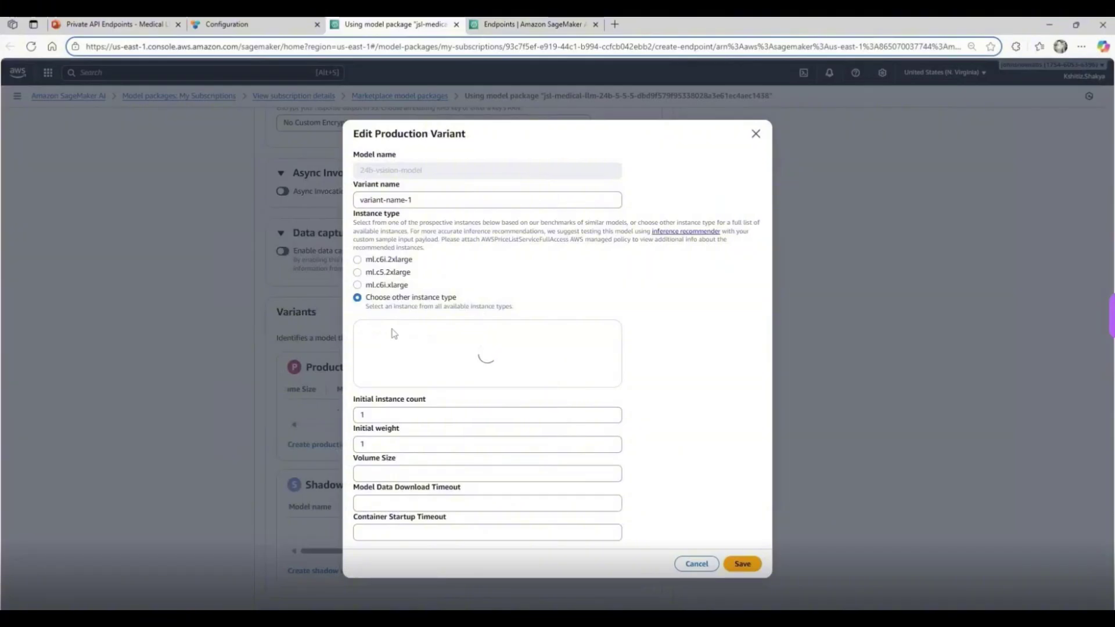
left_click(407, 357)
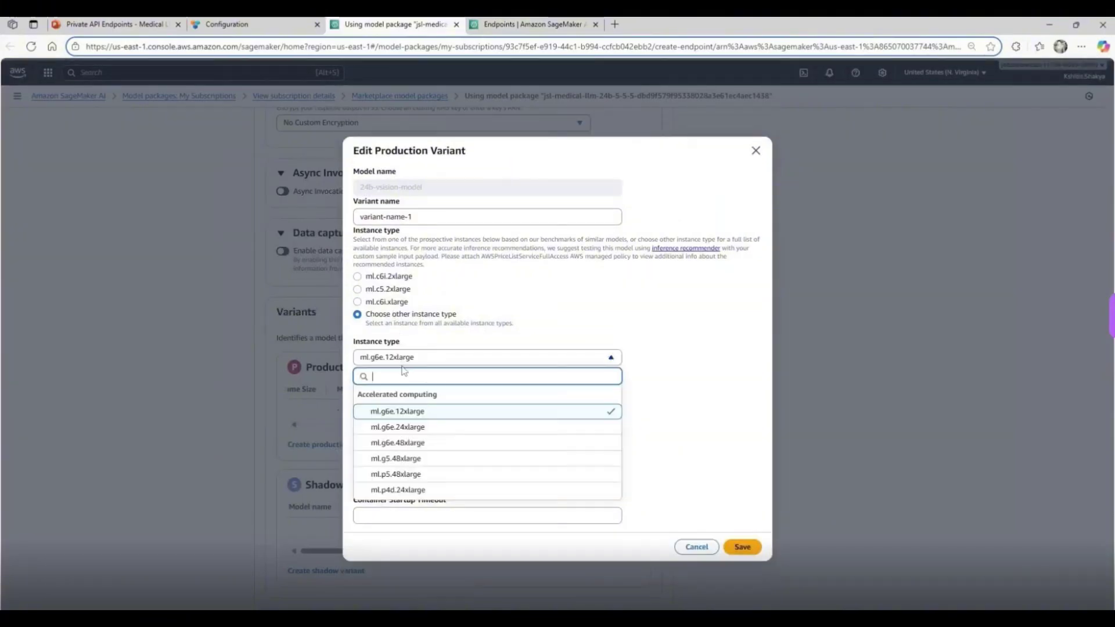
left_click(400, 473)
left_click(739, 532)
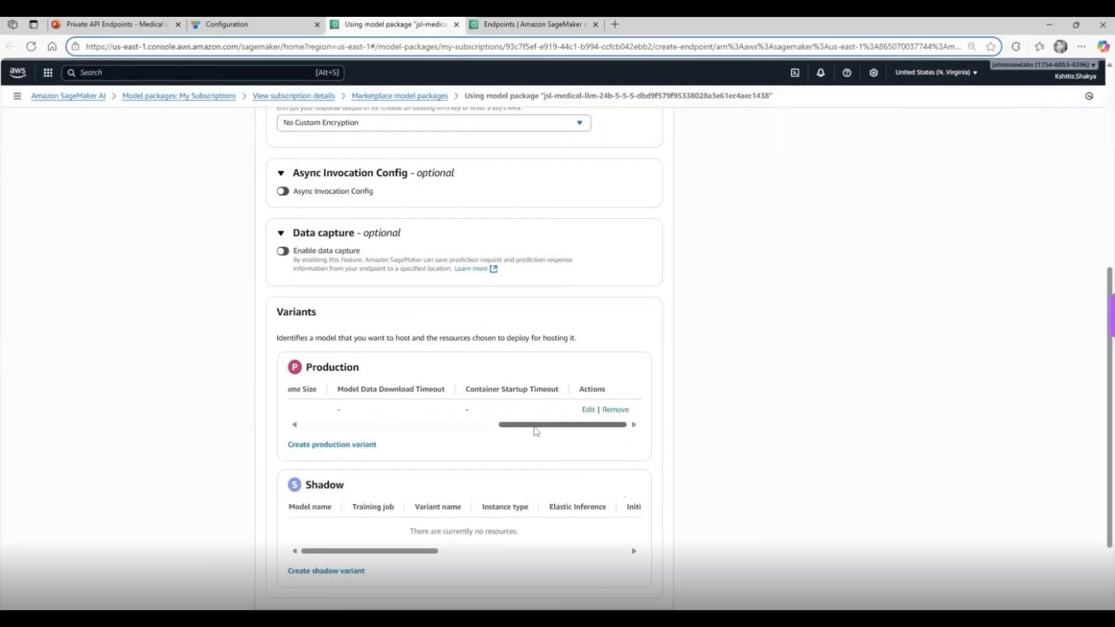
left_click_drag(534, 420, 337, 424)
Create the endpoint configuration with the edited production variant and submit the endpoint for creation.
scroll(363, 307, "up", 1)
scroll(363, 307, "up", 5)
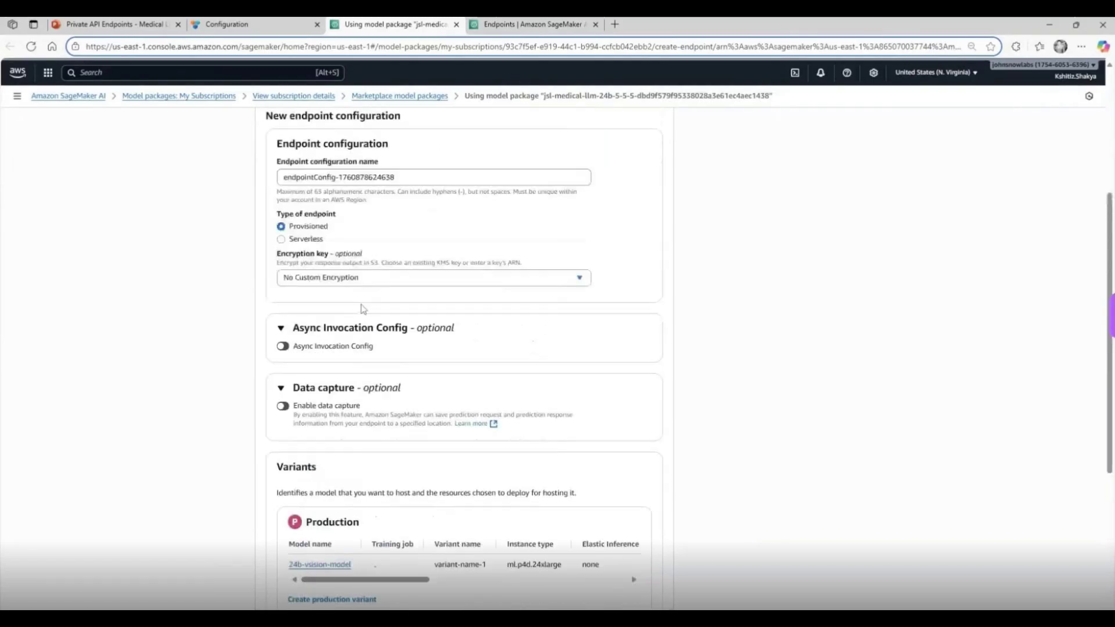
scroll(363, 307, "down", 6)
scroll(362, 306, "down", 2)
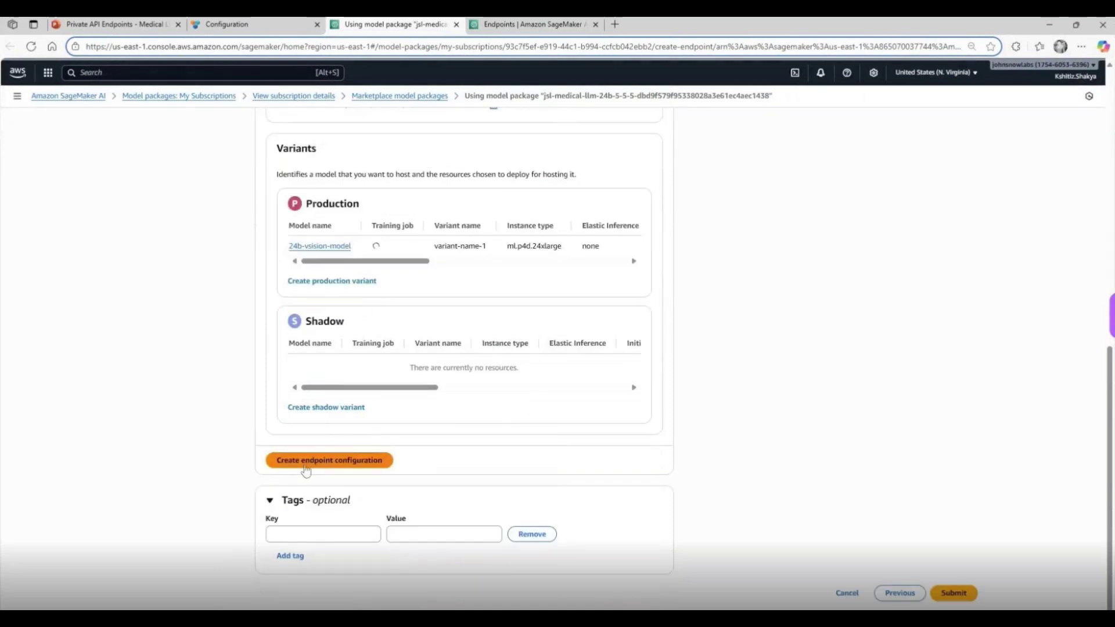
left_click(304, 464)
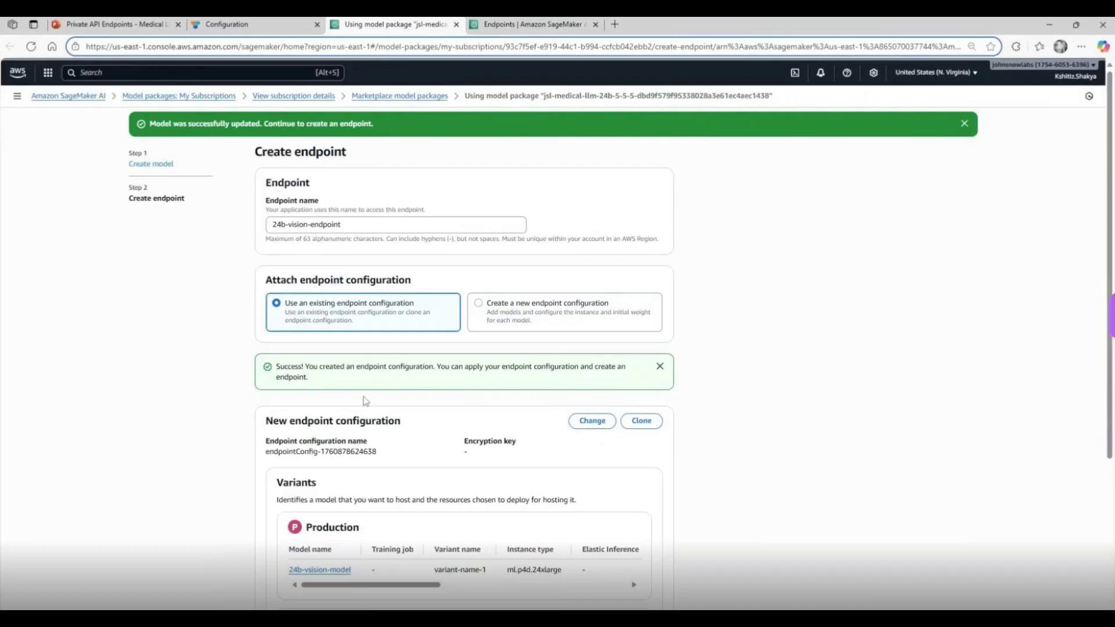
scroll(365, 400, "down", 5)
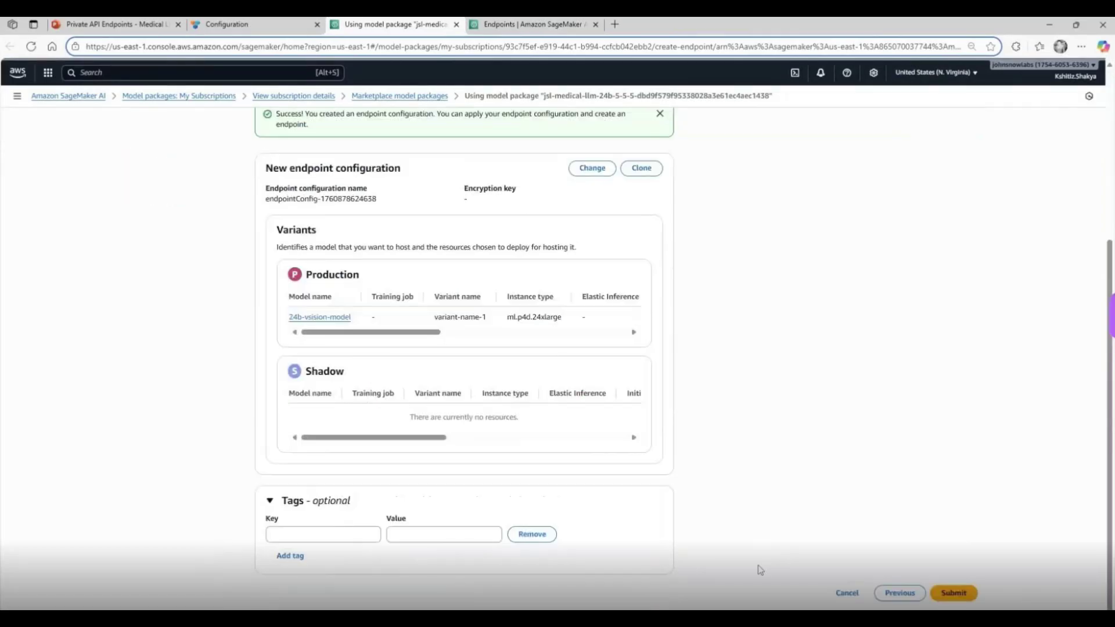
left_click(953, 593)
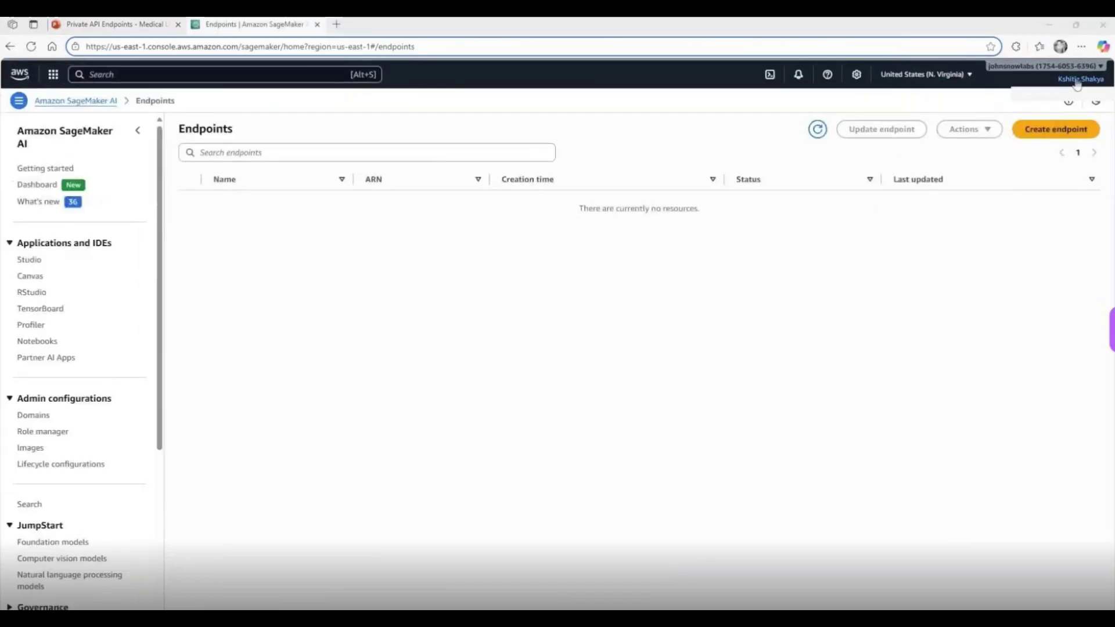
Switch to the SparkNLPDataScientists role and open the details of 24b-vision-endpoint.
left_click(1077, 80)
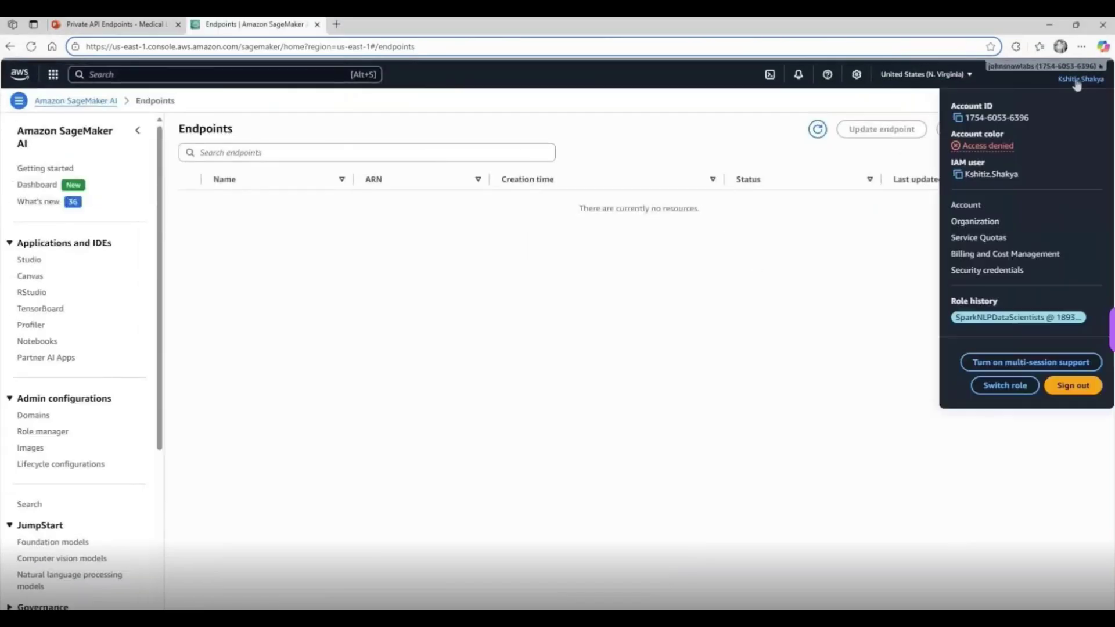
left_click(973, 326)
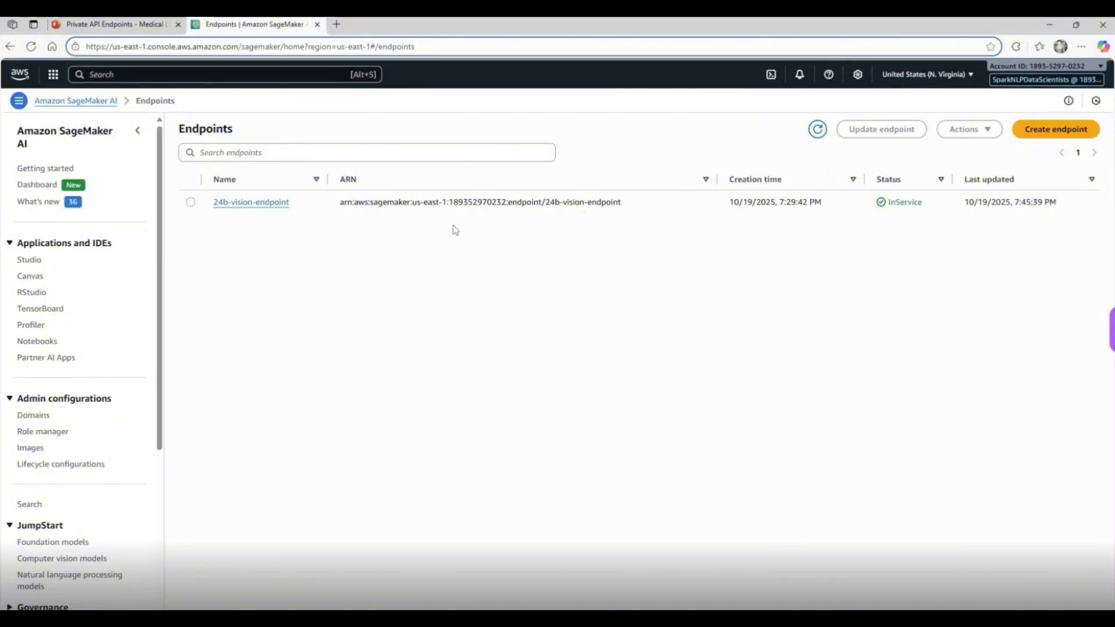
left_click(238, 204)
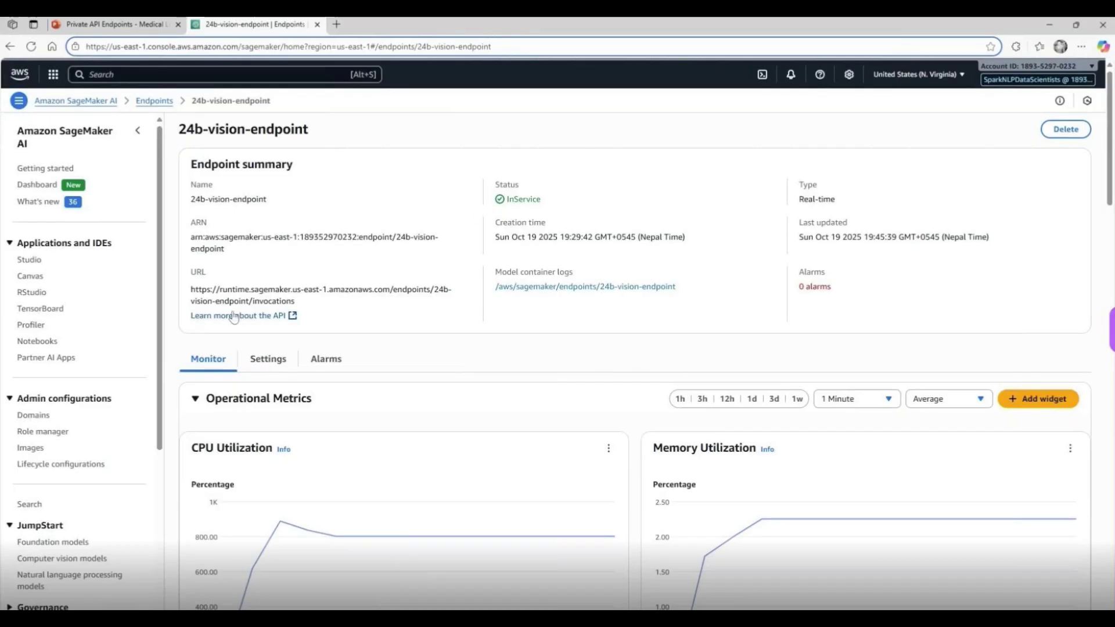
Review the endpoint's invocation URL and its operational metrics, including CPU, memory, disk and GPU utilization.
left_click_drag(297, 301, 199, 288)
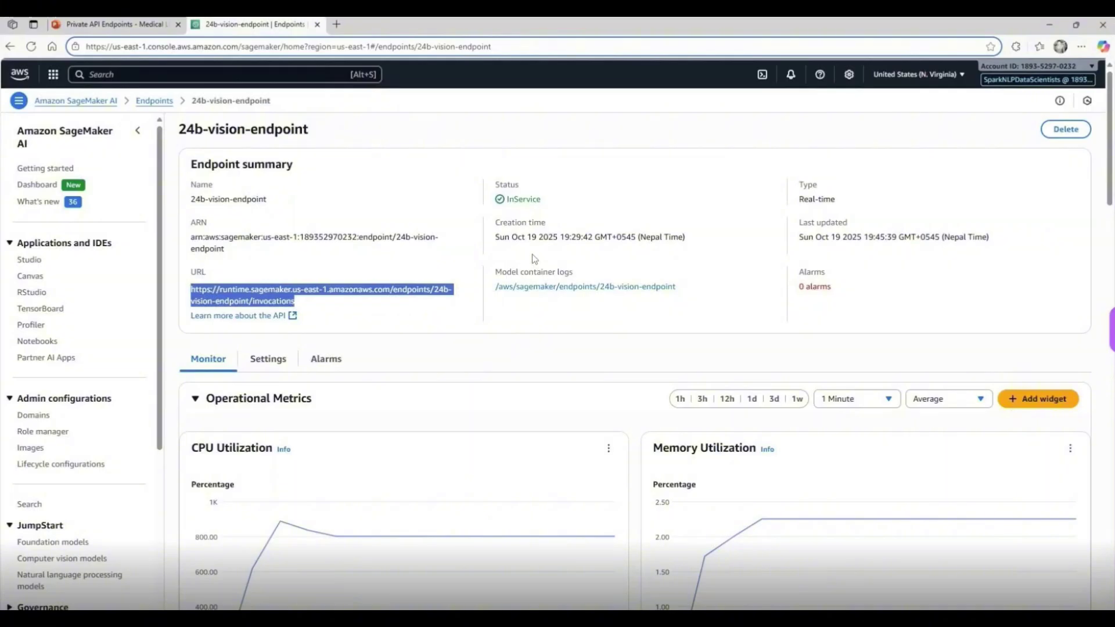
scroll(532, 257, "down", 1)
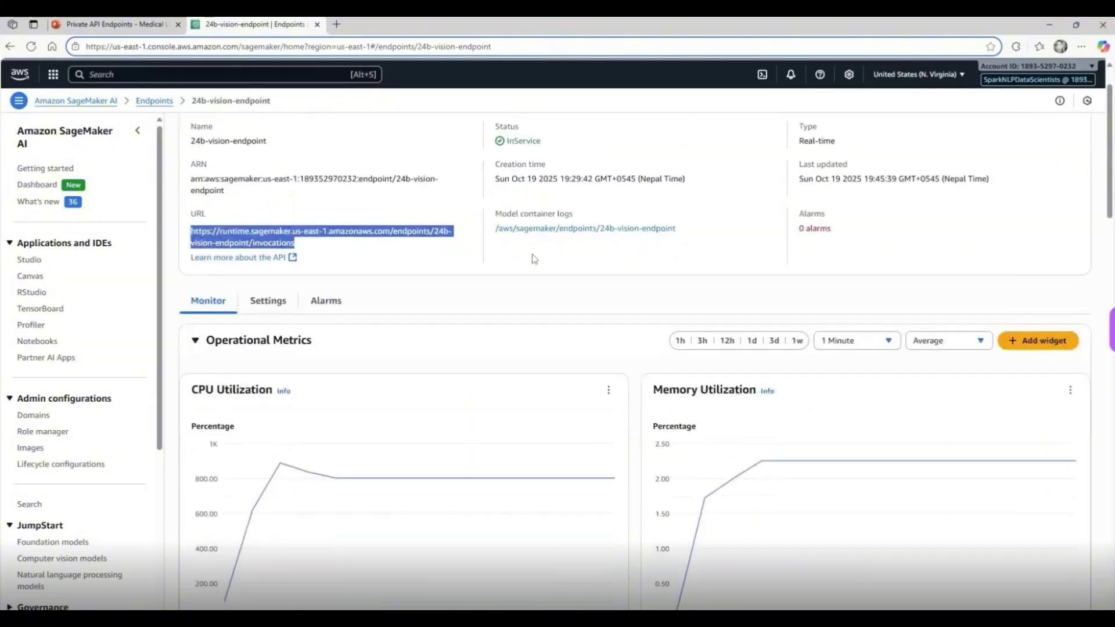
scroll(534, 258, "down", 5)
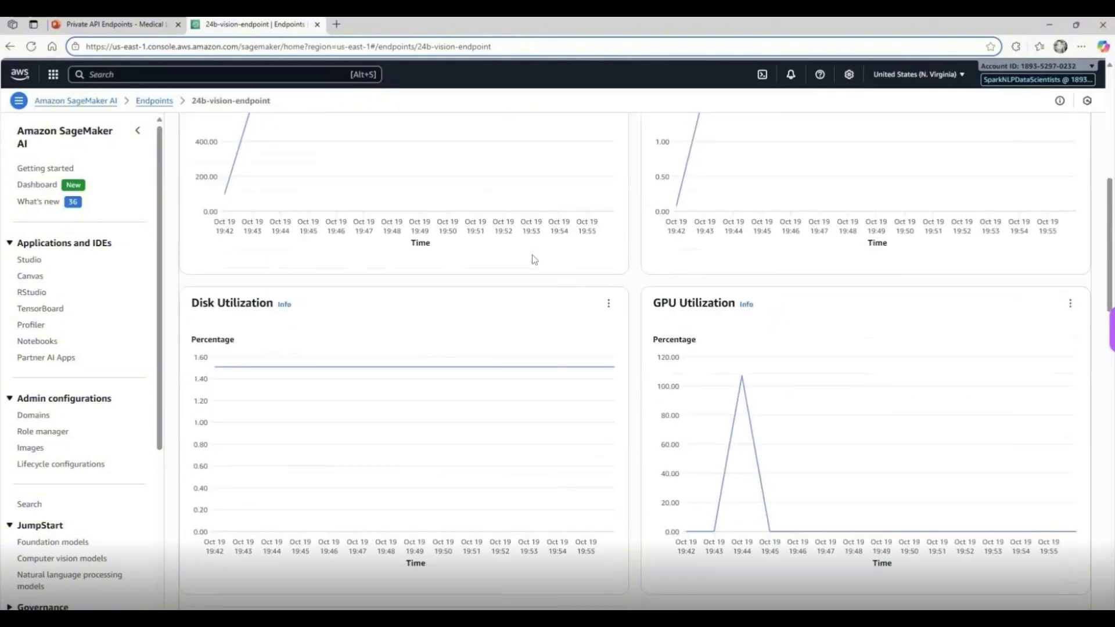
scroll(534, 259, "up", 6)
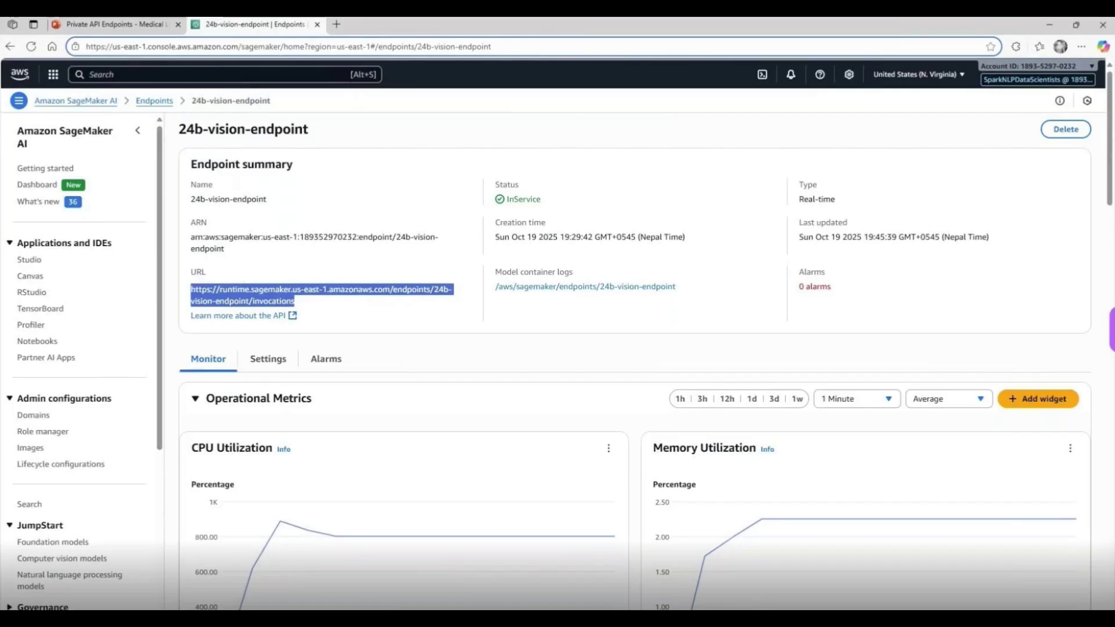
Open the products folder of the JohnSnowLabs spark-nlp-workshop repository on GitHub in a new browser tab.
left_click(336, 23)
type("spar")
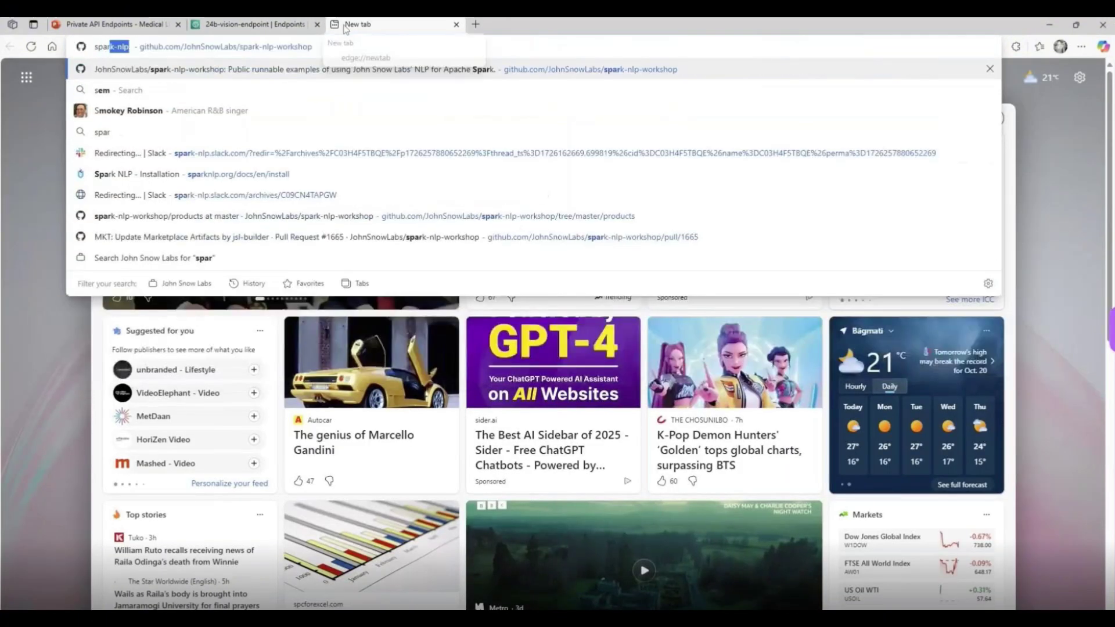
key("Down")
key("Down")
key("Down")
key("Down")
key("Down")
key("Down")
key("Down")
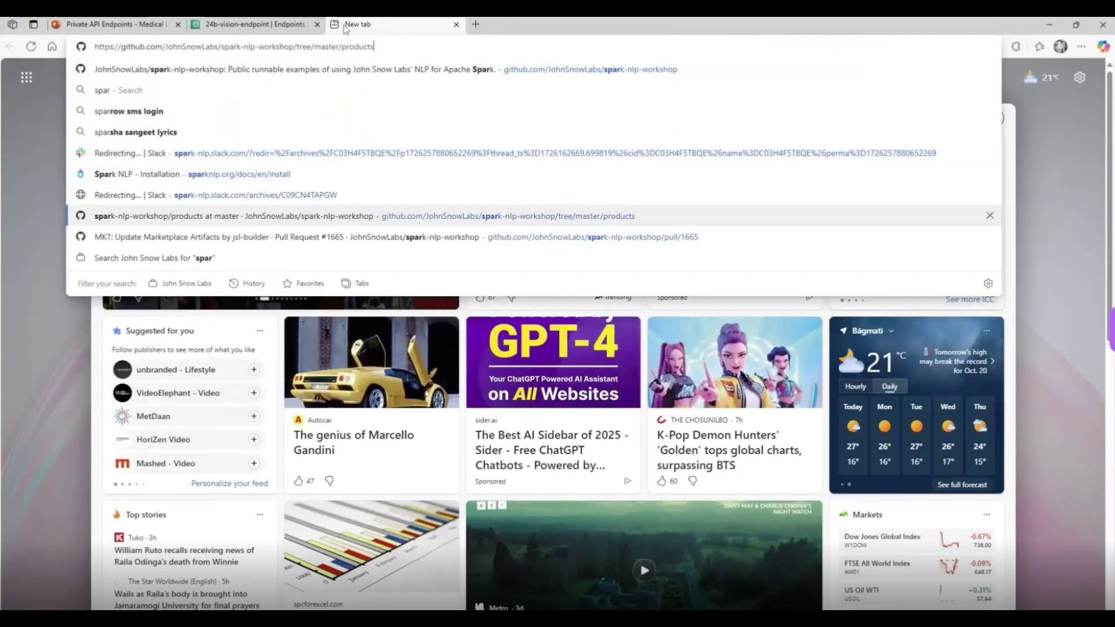
key("Return")
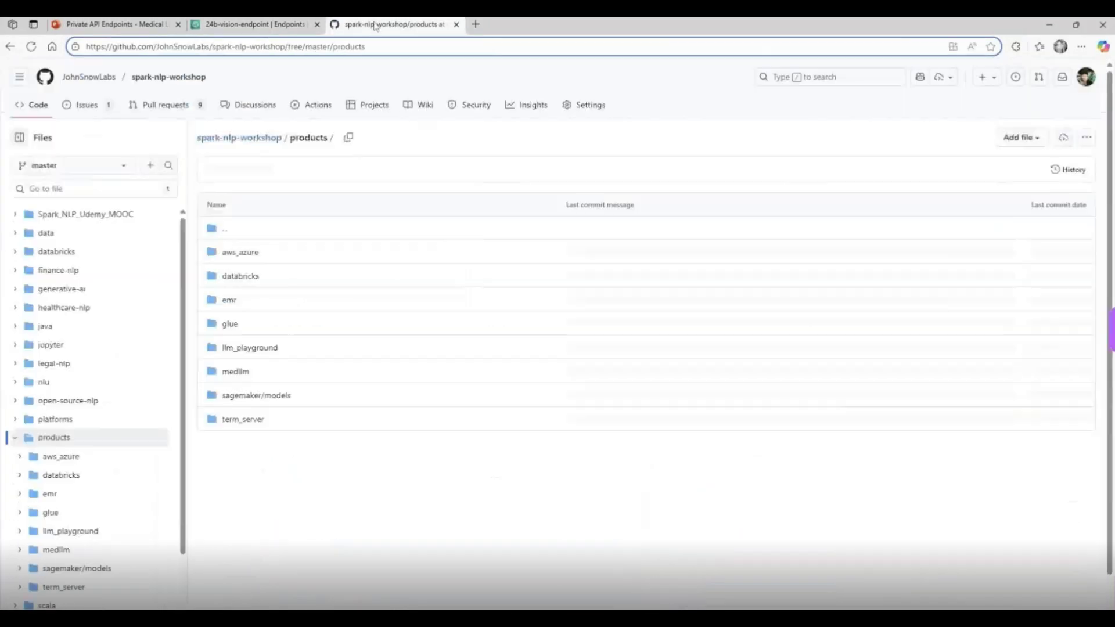
Find the JSL-Medical-VLM-24B folder under sagemaker/models by searching for "VLM-" and open its notebook JSL-Medical-VLM-24B.ipynb.
left_click(251, 396)
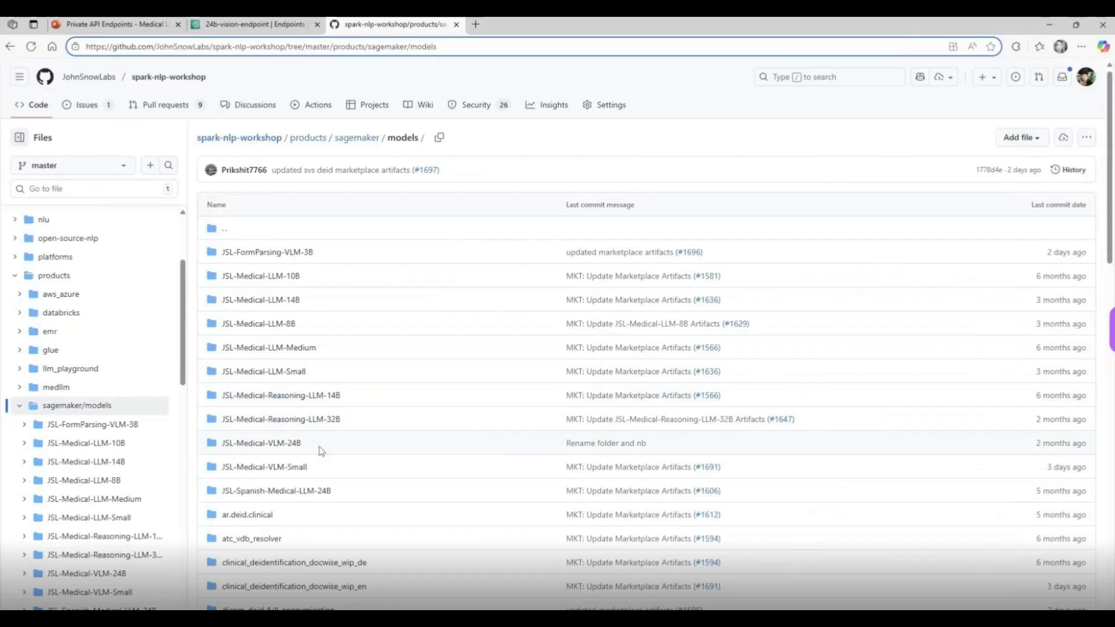
scroll(301, 406, "down", 2)
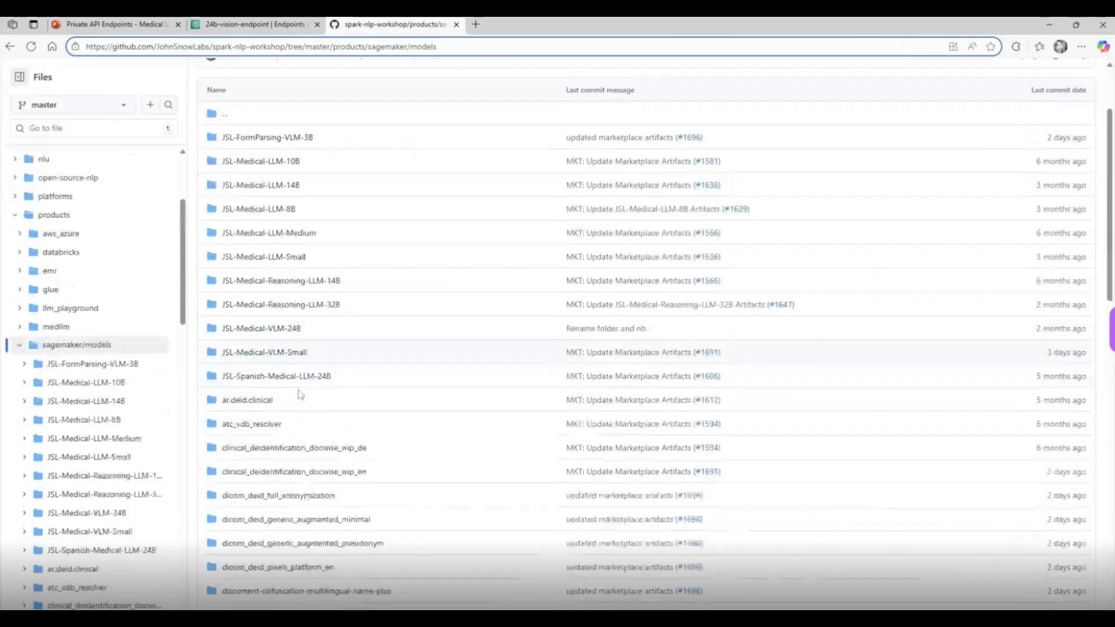
key("ctrl+f")
type("v")
scroll(301, 394, "up", 2)
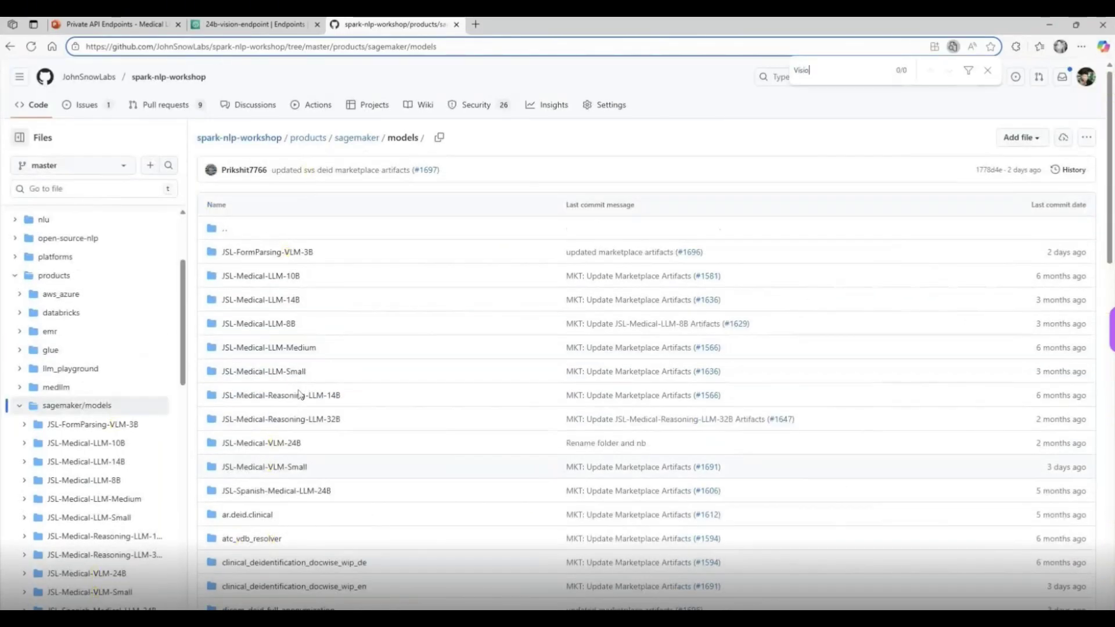
key("Return")
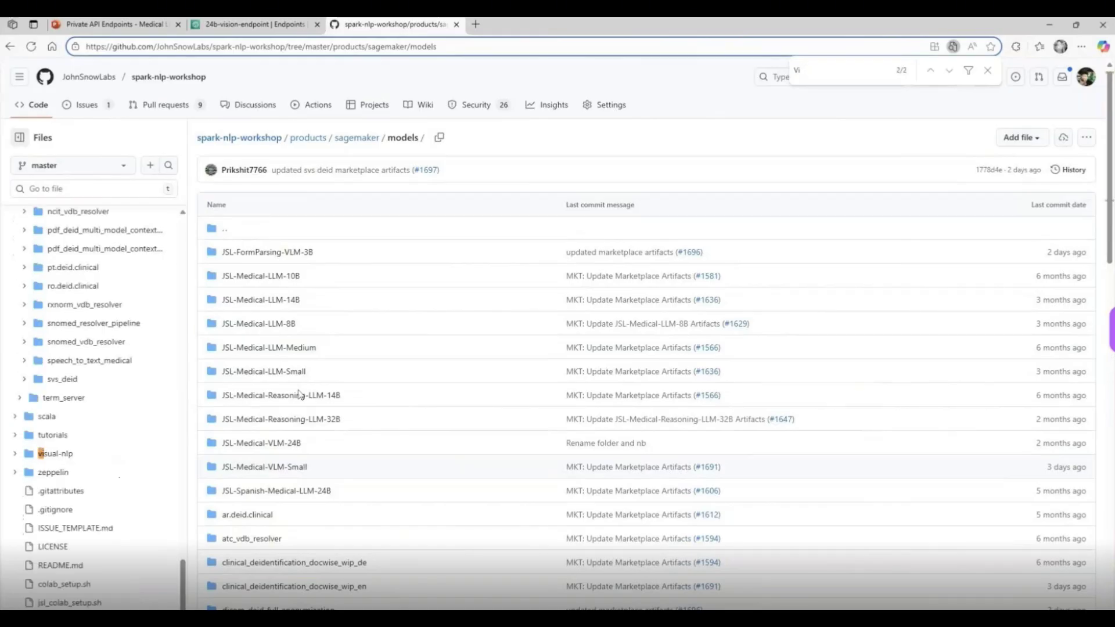
type("LM-")
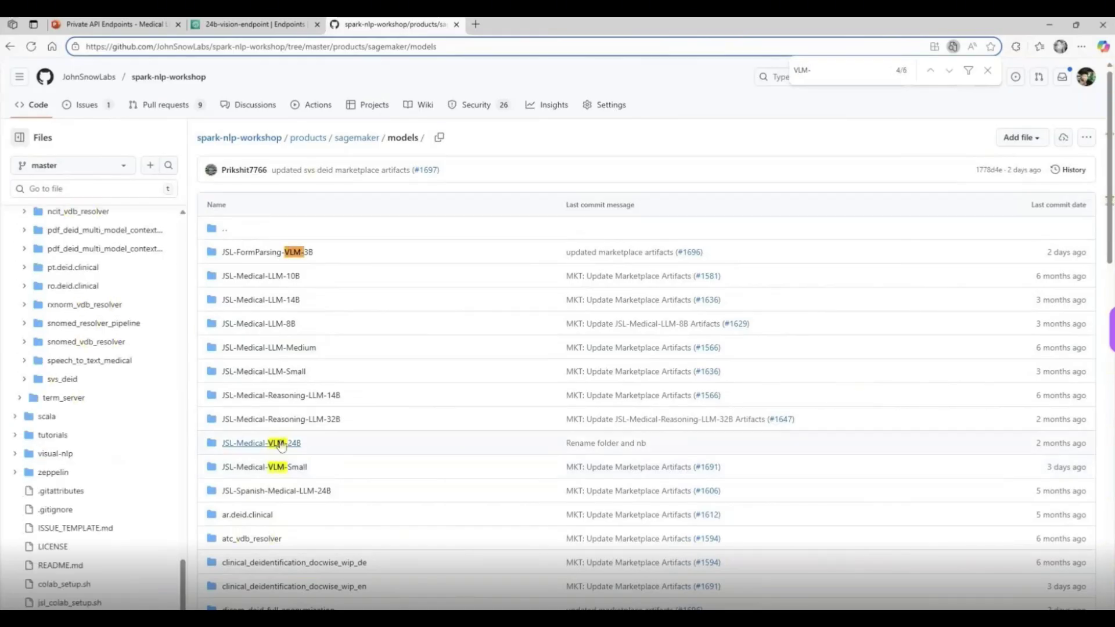
left_click(279, 444)
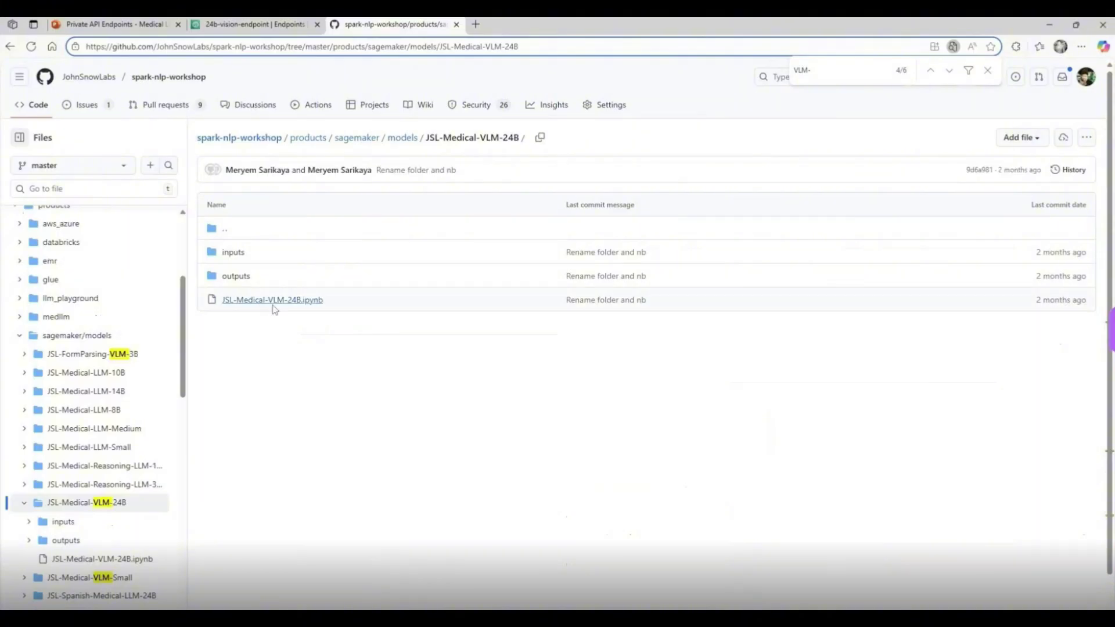
left_click(273, 300)
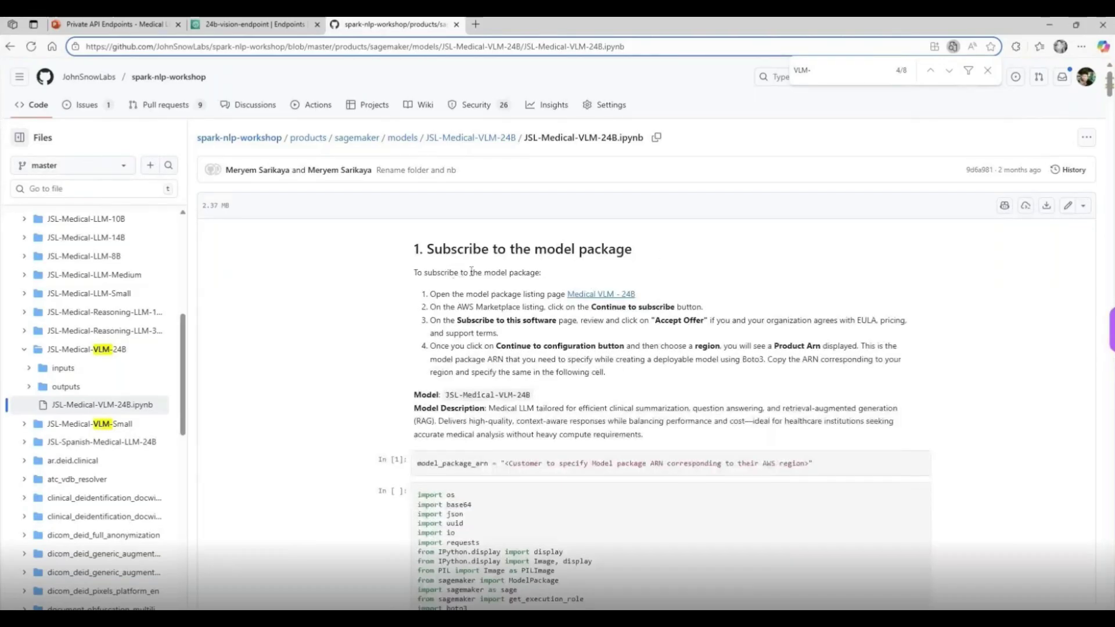
Examine the notebook's setup code, model creation section, default configuration, environment variables and chat completion input format.
scroll(471, 271, "down", 3)
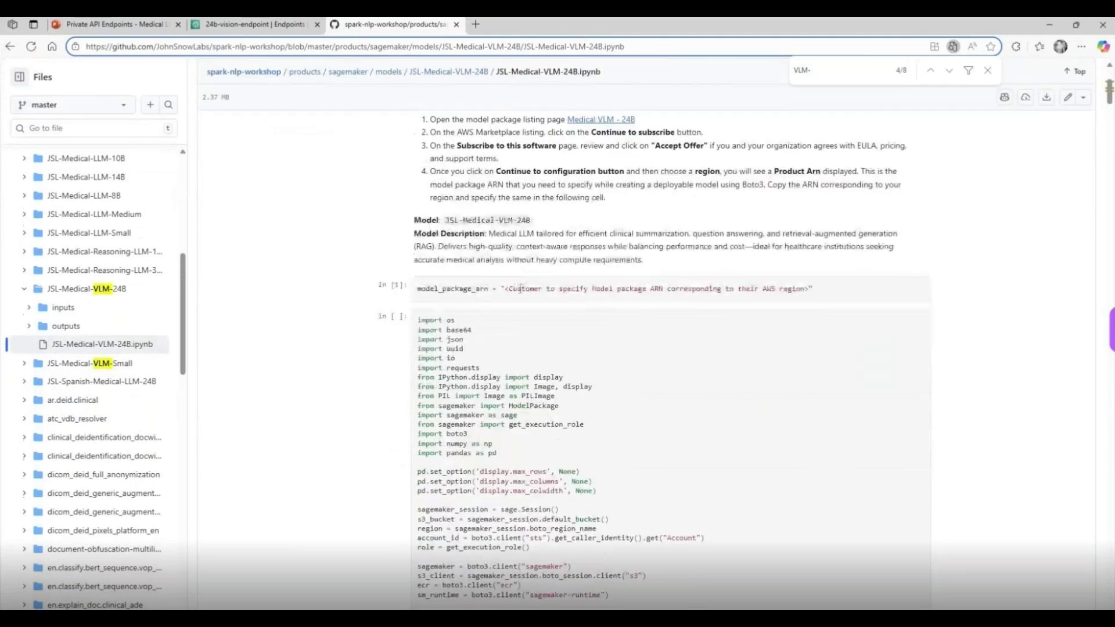
scroll(515, 282, "down", 4)
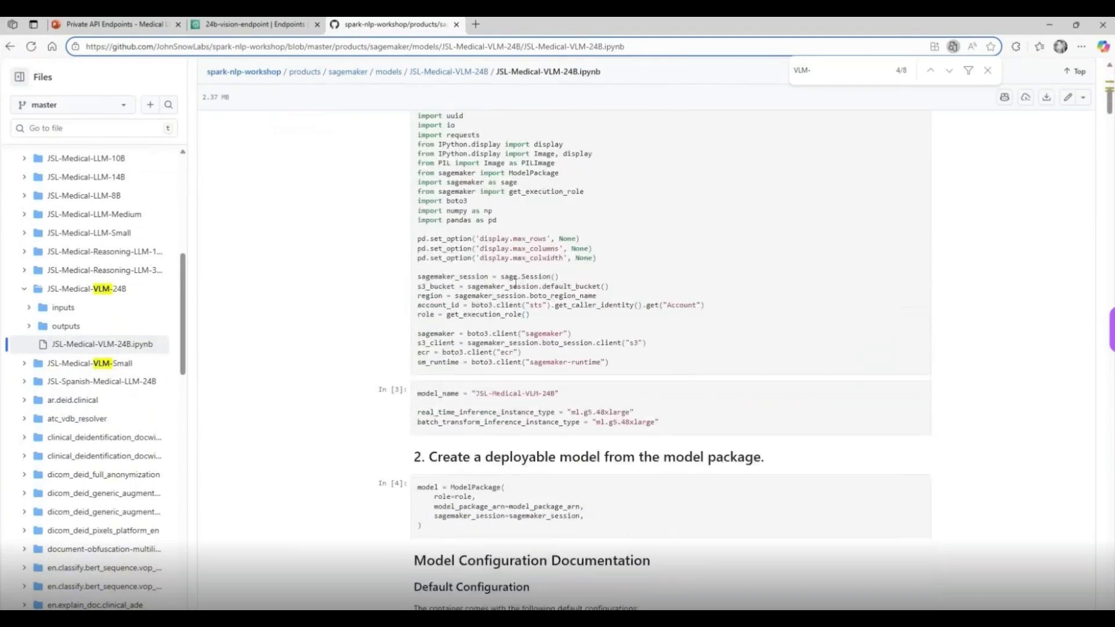
scroll(515, 282, "up", 4)
scroll(515, 282, "down", 2)
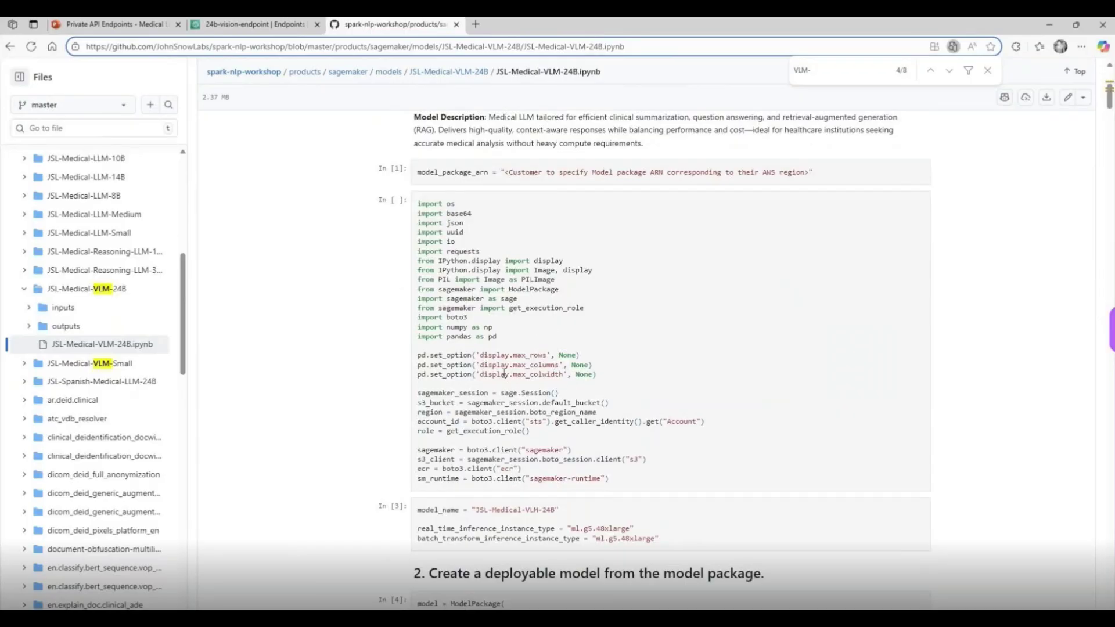
scroll(502, 360, "down", 10)
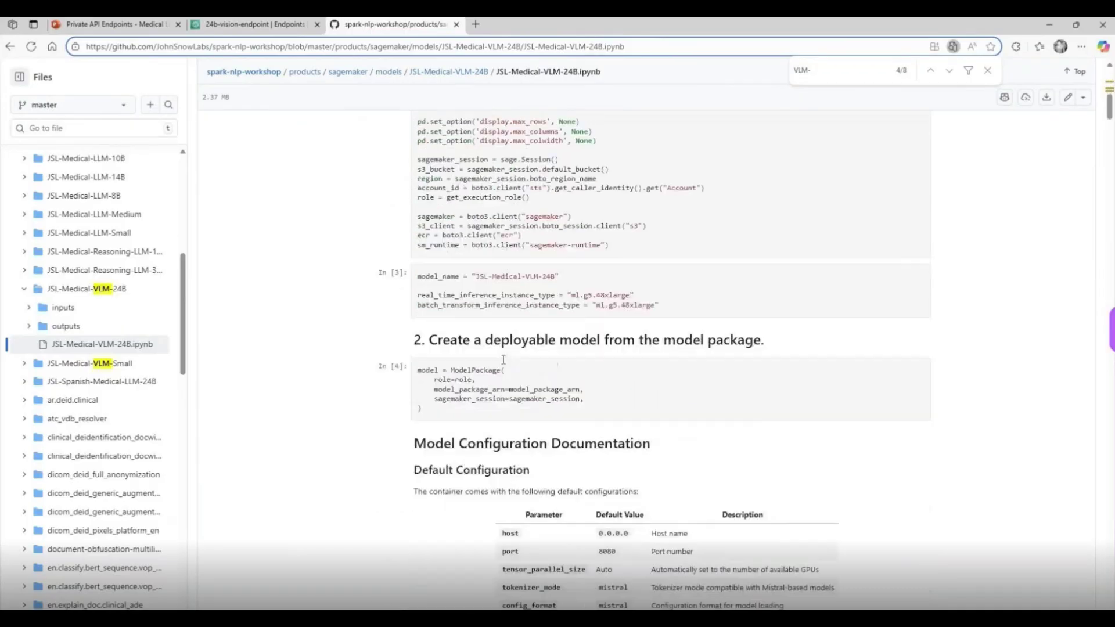
scroll(505, 361, "down", 3)
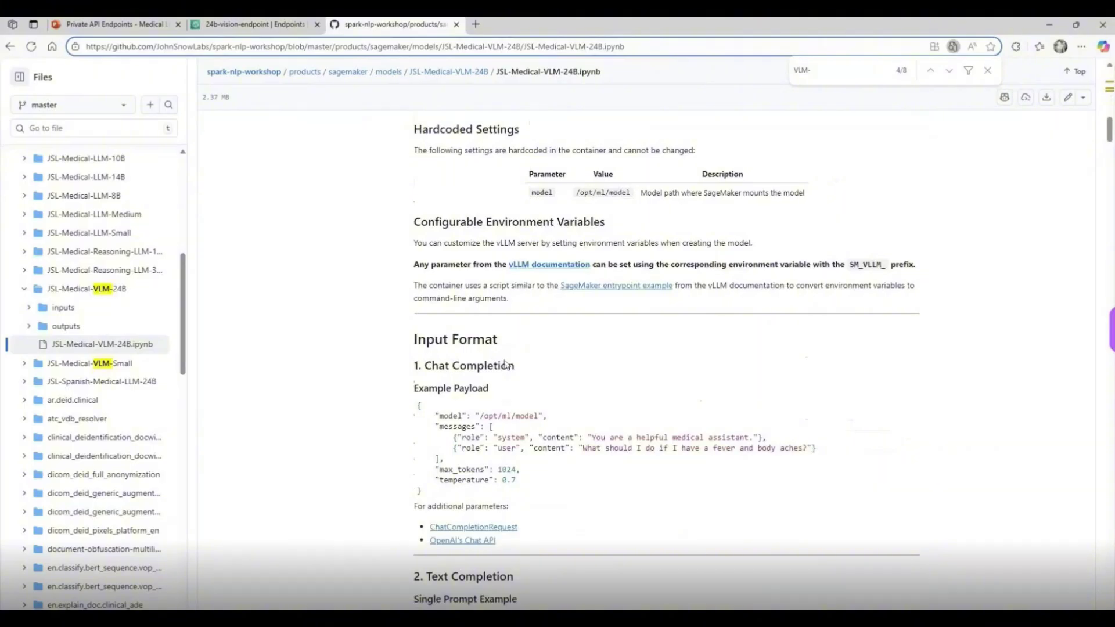
scroll(504, 365, "up", 6)
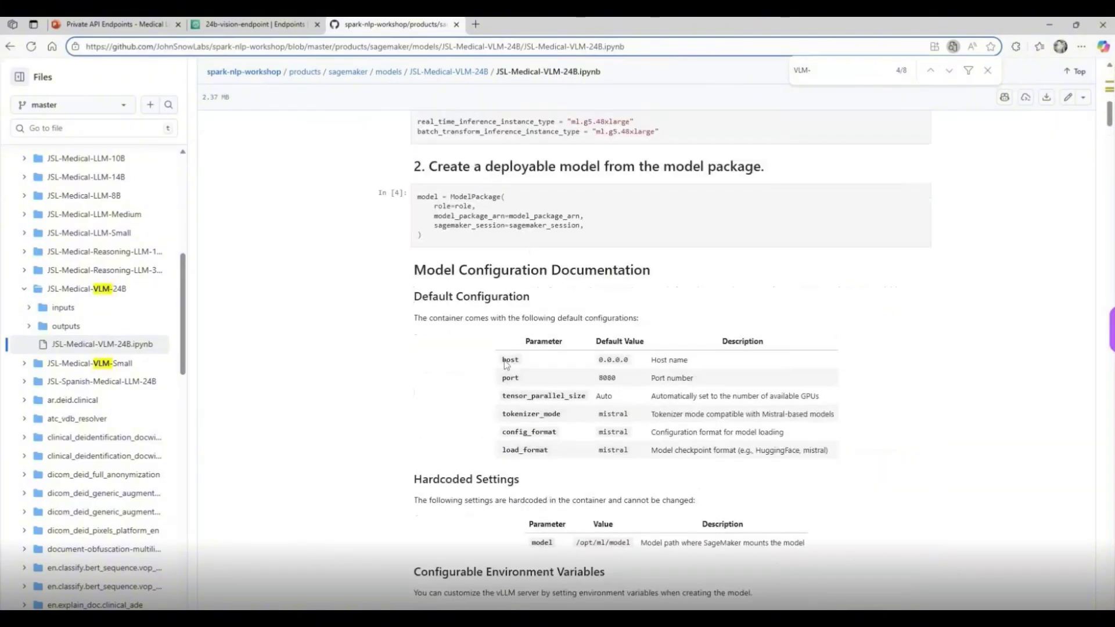
Open JupyterLab for the in-service ksh-sagemaker-installation notebook instance from SageMaker's Notebooks page and select JSL-Medical-VLM-24B.ipynb.
scroll(505, 365, "up", 6)
middle_click(372, 220)
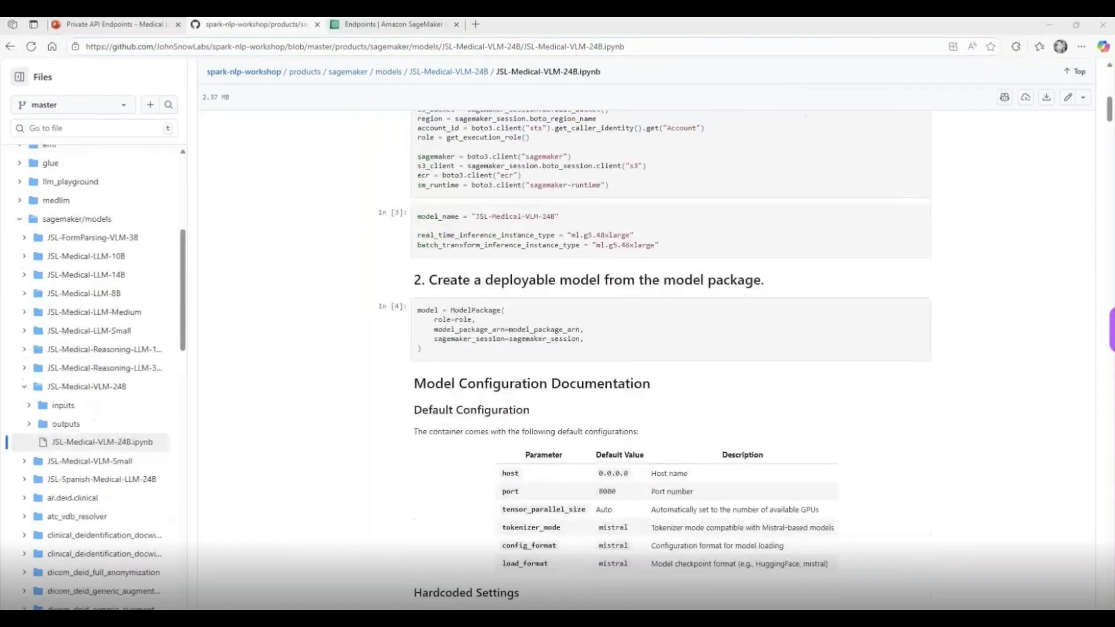
left_click(394, 24)
scroll(116, 333, "up", 2)
scroll(116, 332, "up", 2)
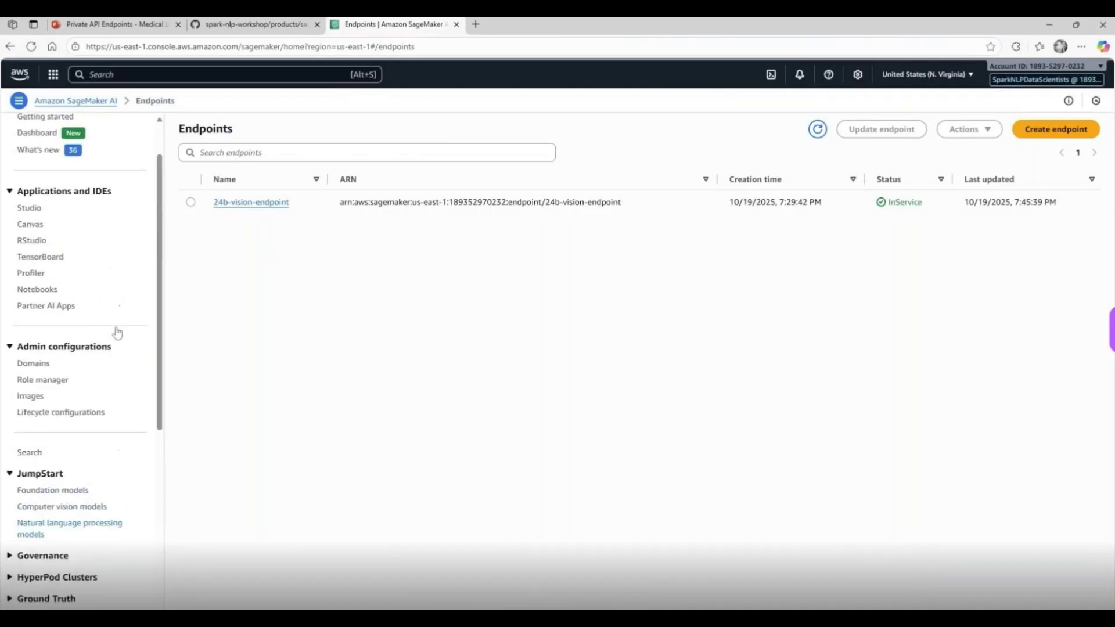
left_click(36, 330)
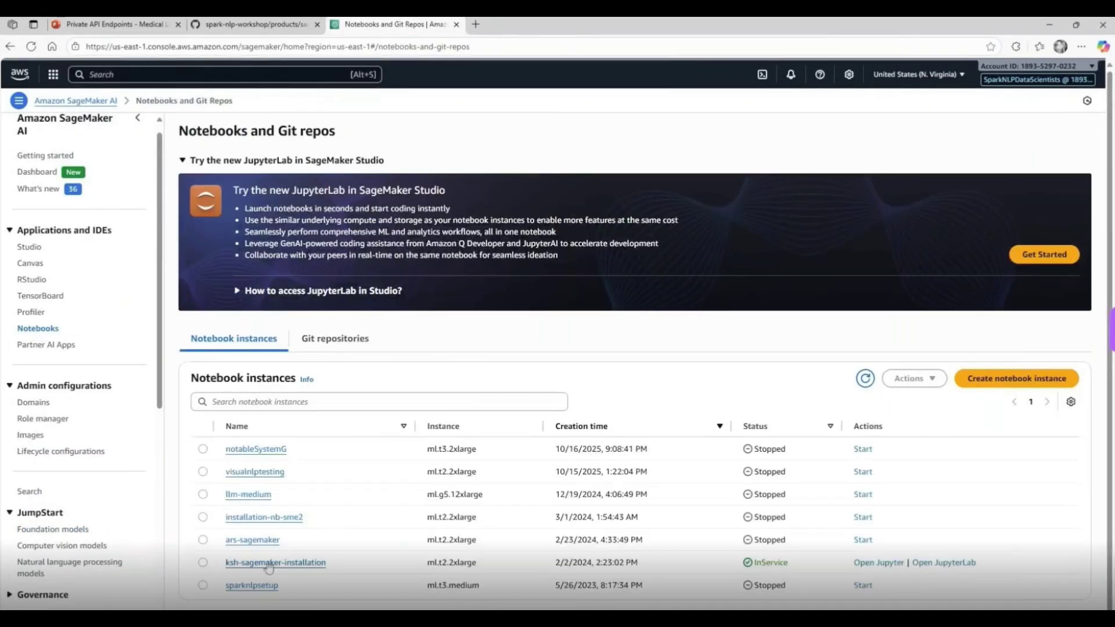
left_click(944, 563)
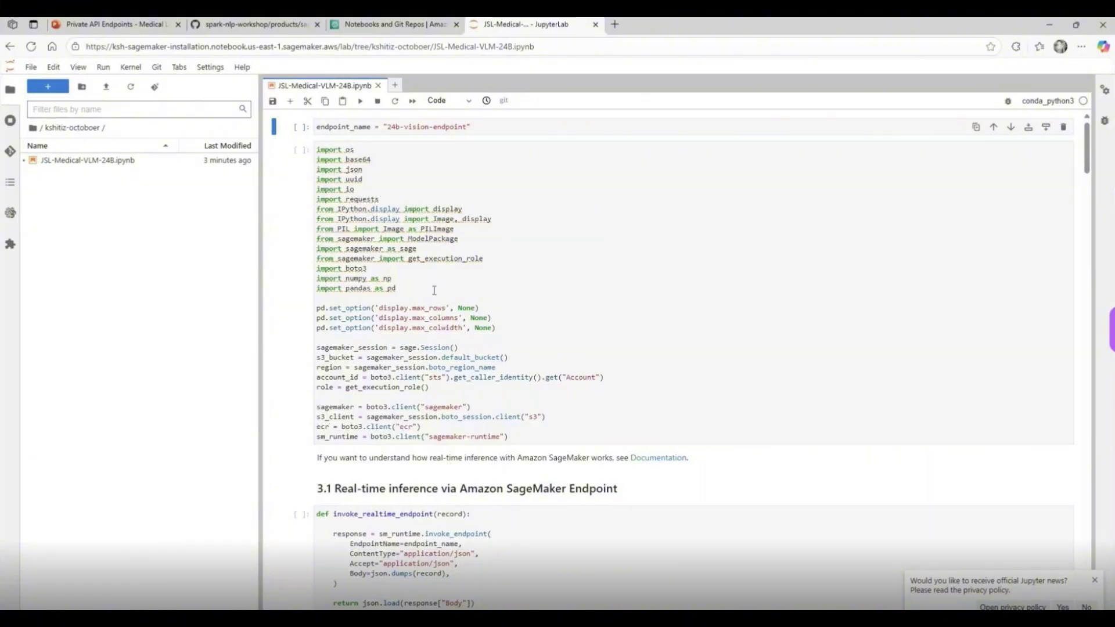
left_click(148, 165)
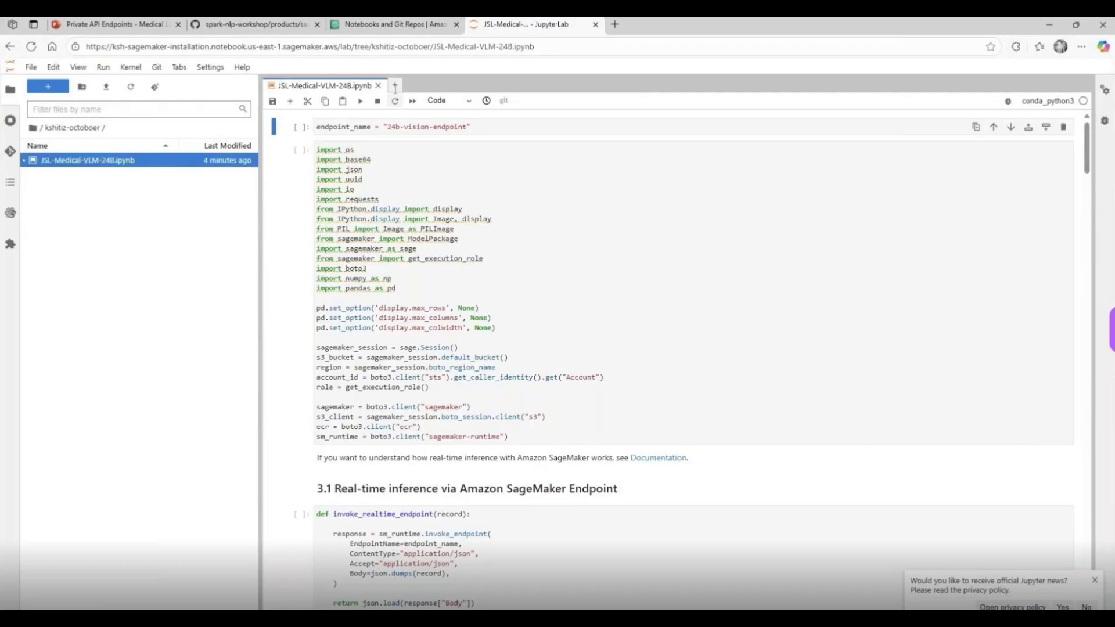
Check the endpoint's name in SageMaker's endpoint list, and run the notebook cell that sets endpoint_name to "24b-vision-endpoint".
left_click(395, 24)
scroll(59, 464, "down", 5)
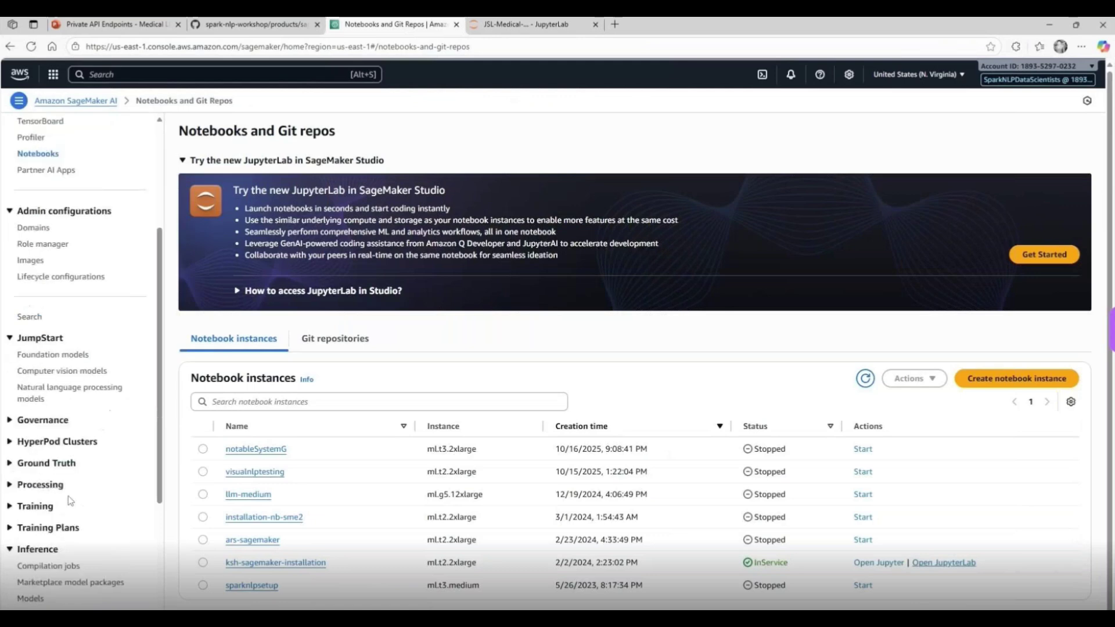
left_click(33, 515)
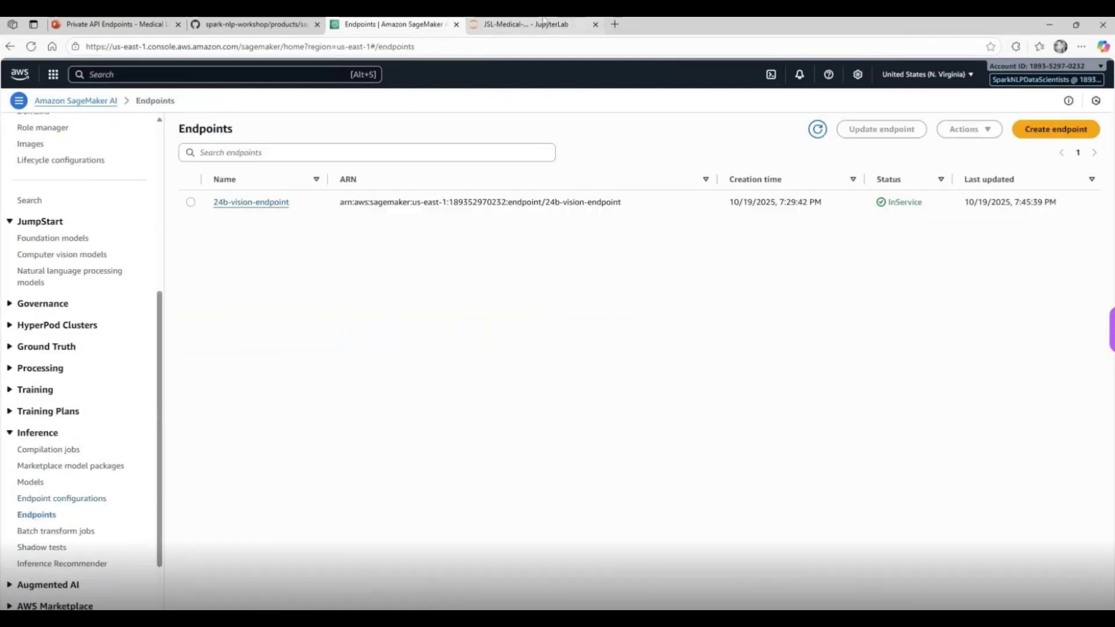
left_click(506, 23)
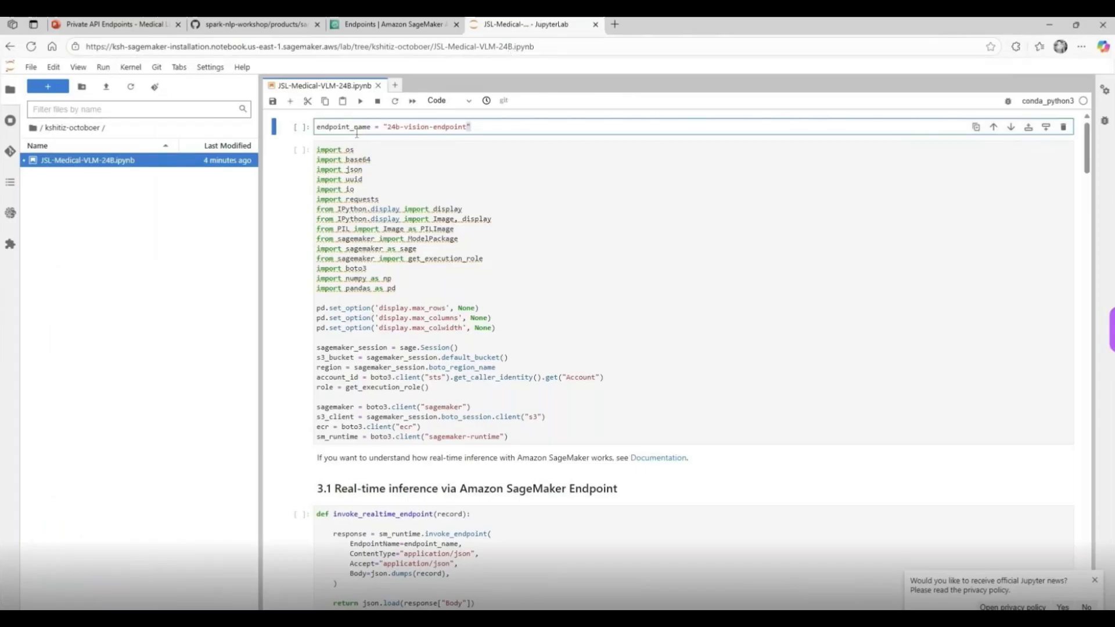
double_click(357, 127)
left_click(359, 279)
left_click(343, 135)
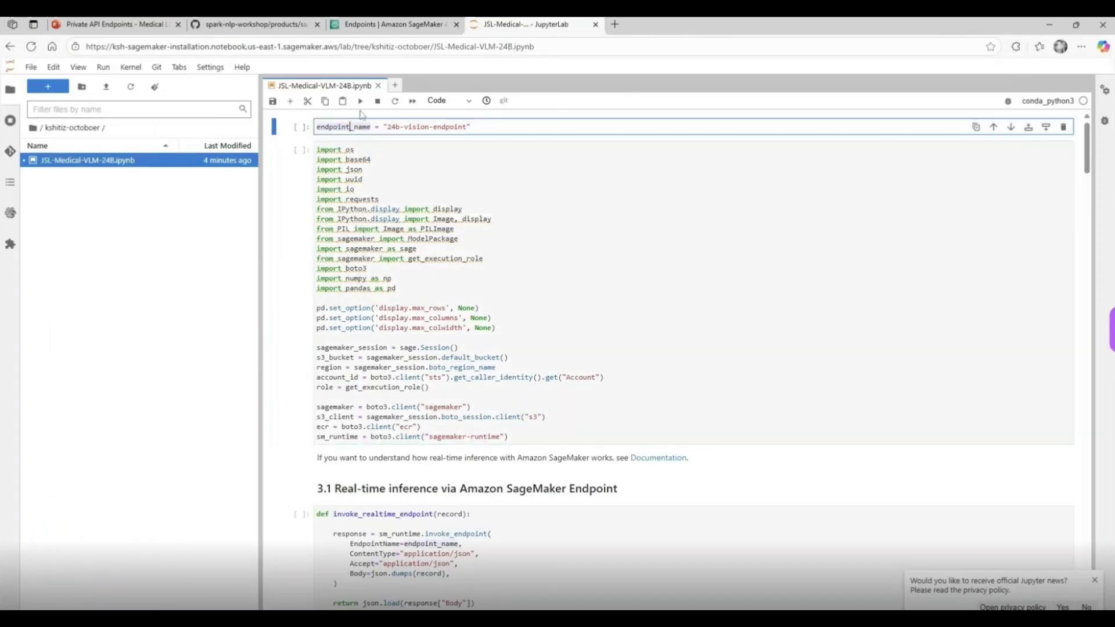
left_click(360, 101)
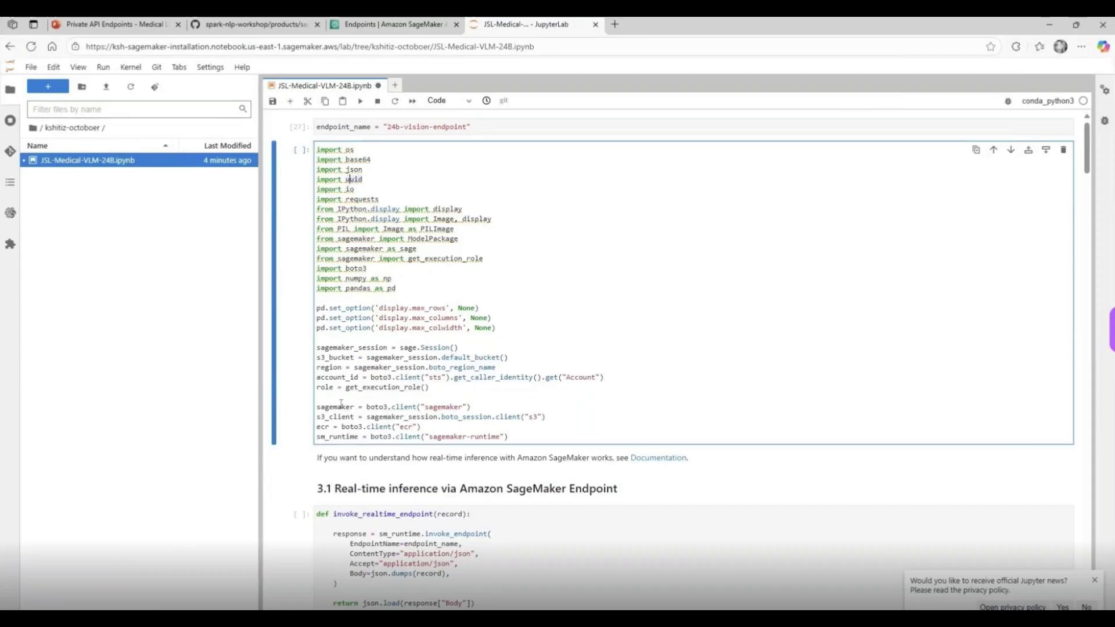
Run the cell that imports the libraries and creates the SageMaker session and boto3 clients.
left_click(340, 437)
left_click(392, 268)
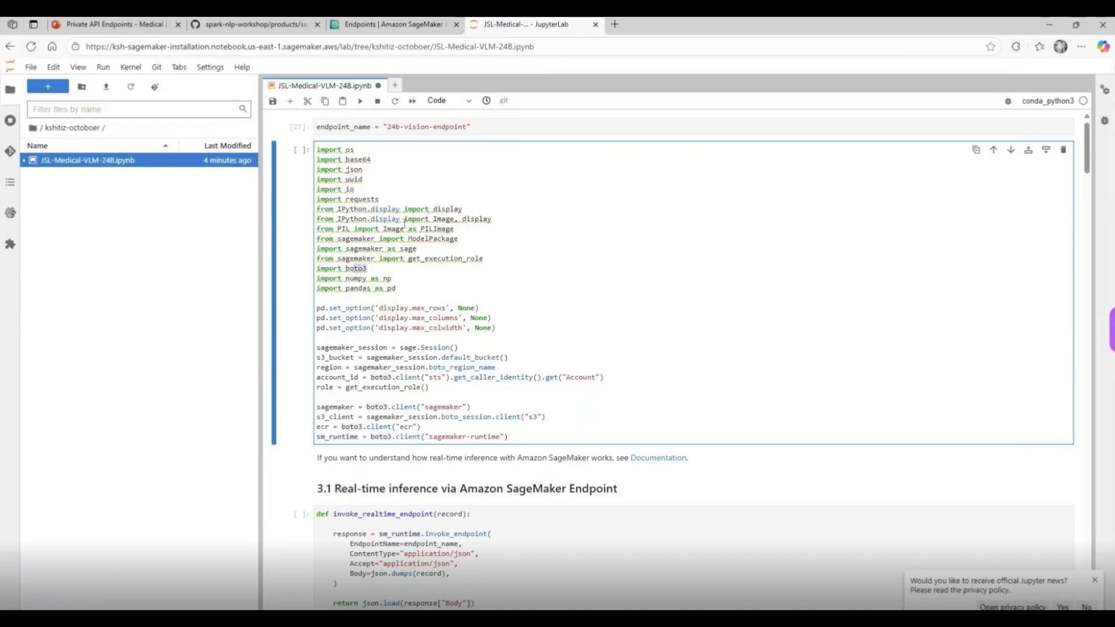
left_click(360, 101)
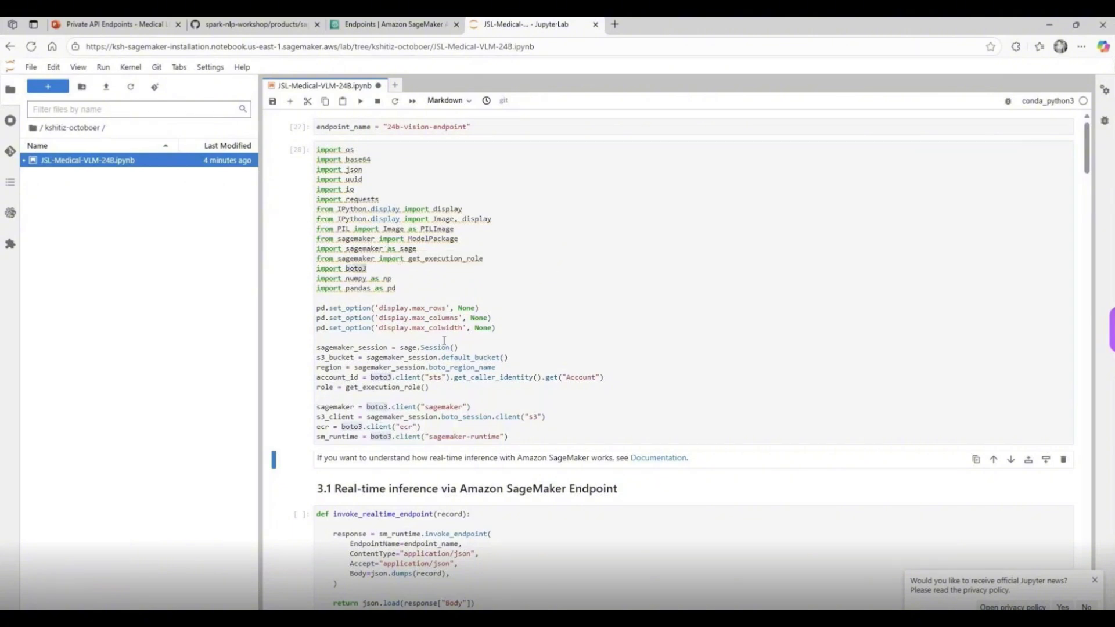
Examine the invoke_realtime_endpoint function in section 3.1, including its invoke_endpoint call, endpoint name, request body and returned response.
scroll(487, 372, "down", 3)
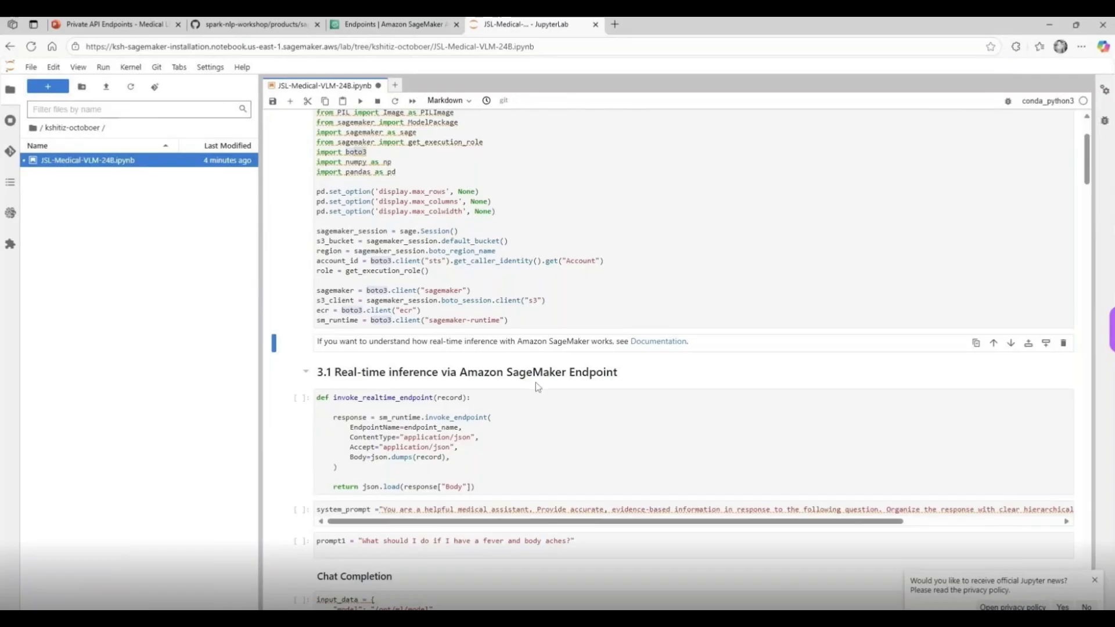
left_click(439, 418)
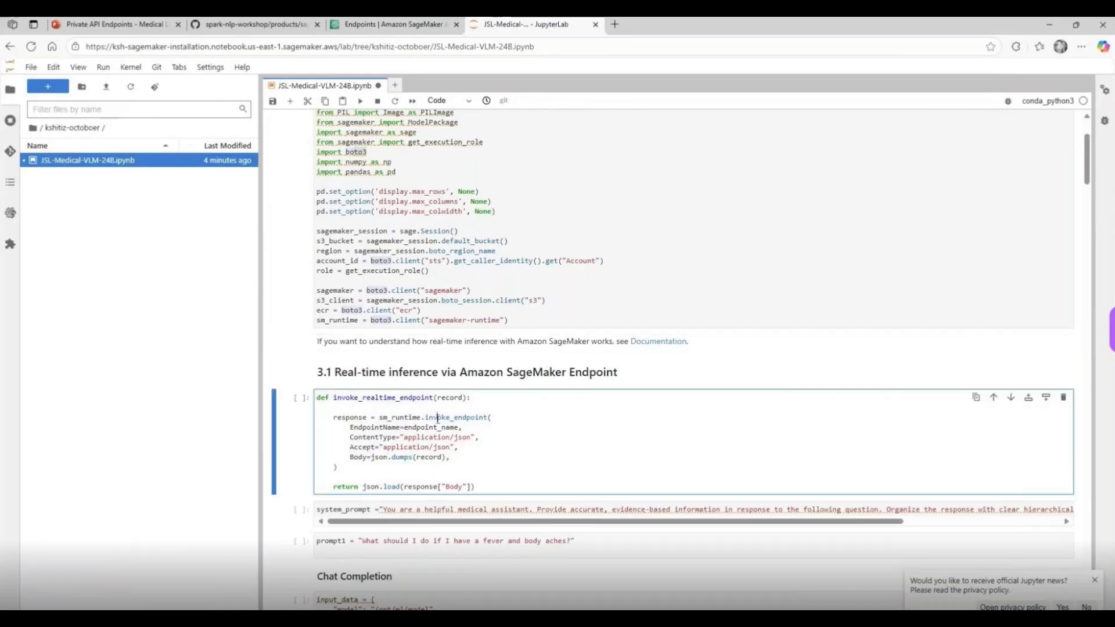
double_click(438, 418)
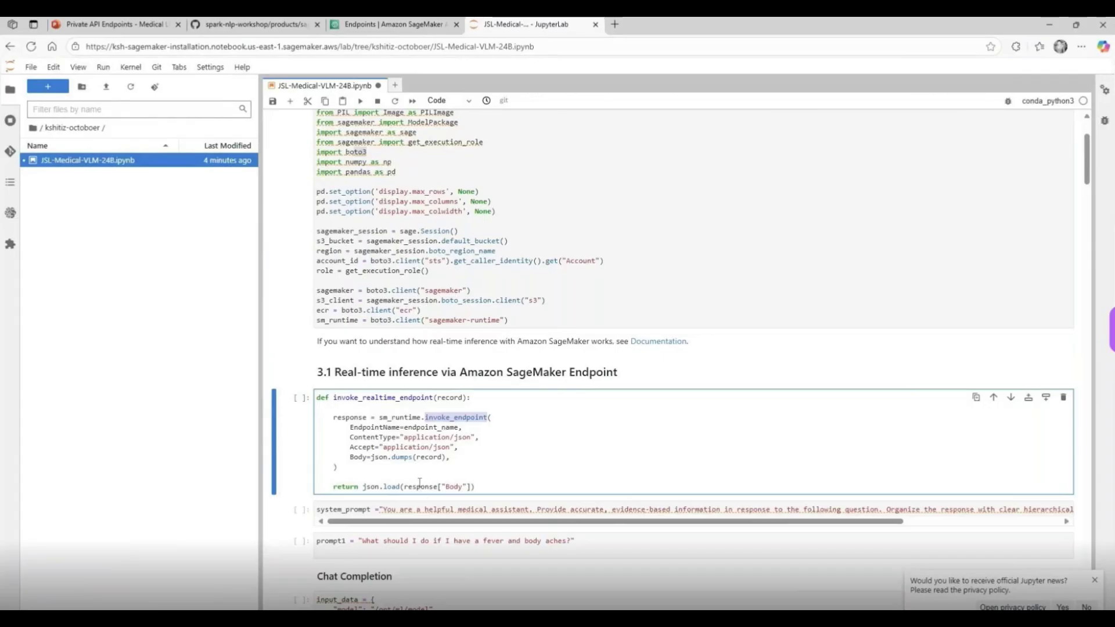
double_click(408, 428)
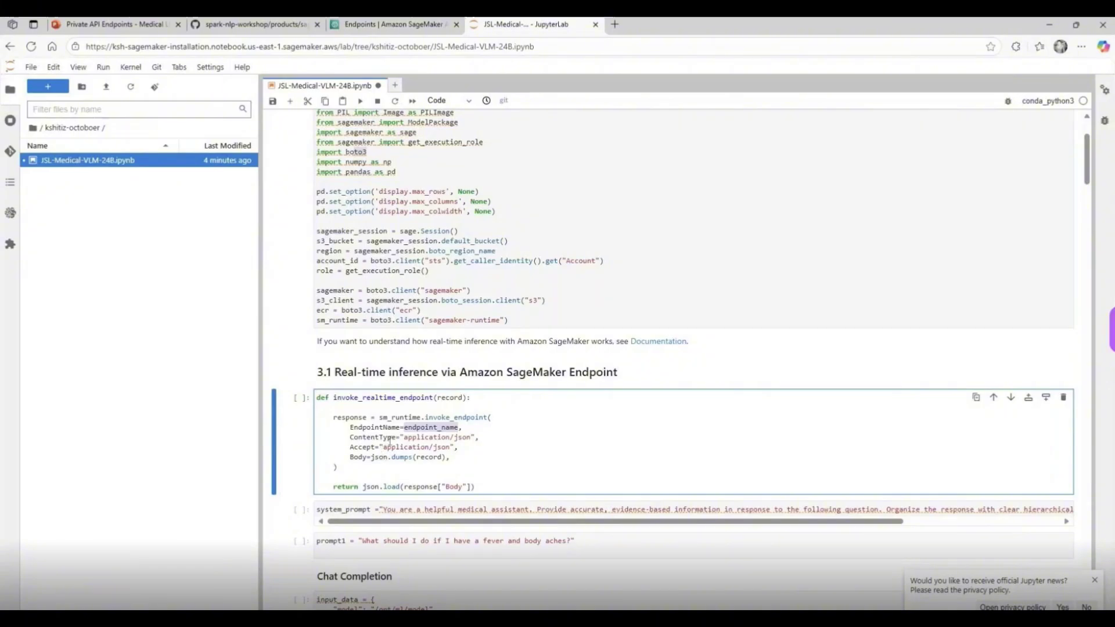
left_click_drag(342, 457, 434, 456)
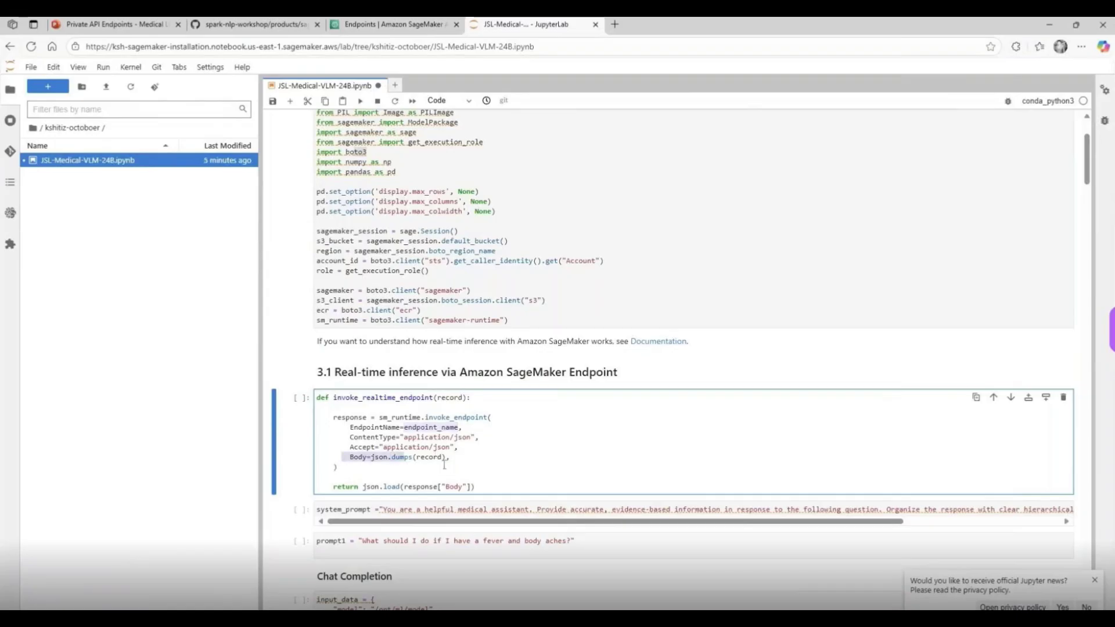
left_click(445, 465)
left_click_drag(503, 489, 333, 445)
scroll(360, 407, "down", 2)
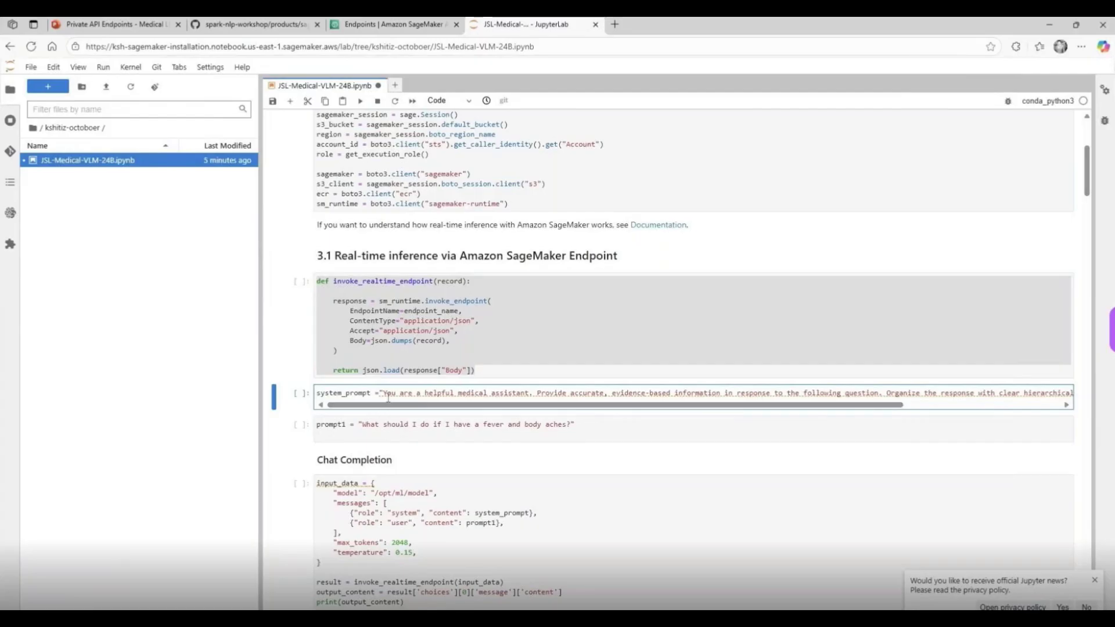
Examine prompt1 and the Chat Completion input_data, including the /opt/ml/model path and the system and user messages.
left_click(346, 434)
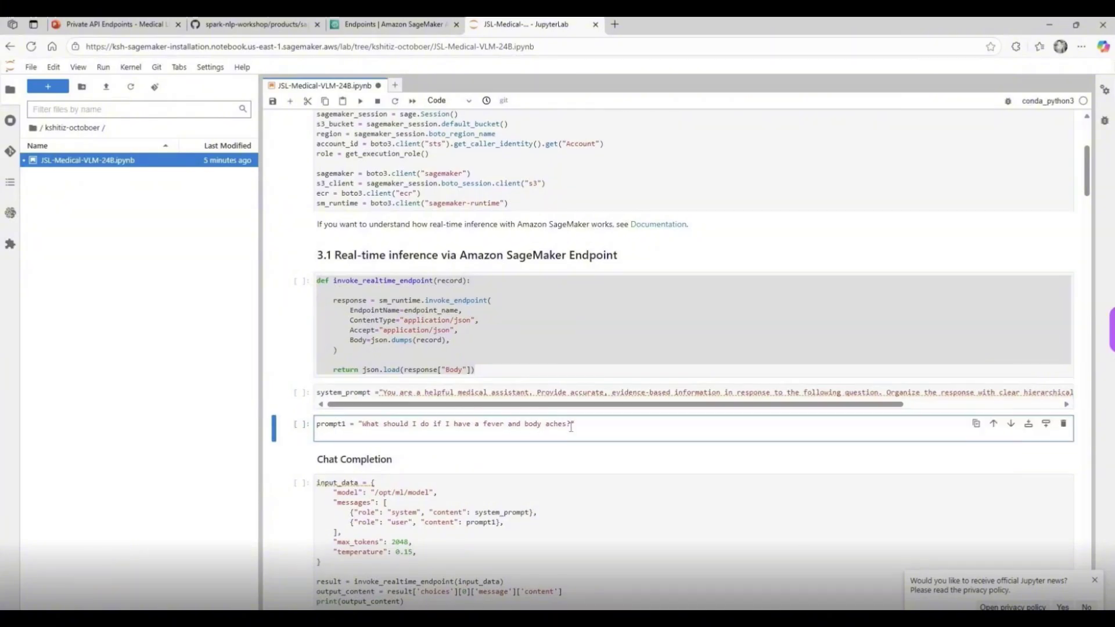
scroll(465, 464, "down", 1)
left_click(345, 501)
left_click_drag(345, 500, 318, 424)
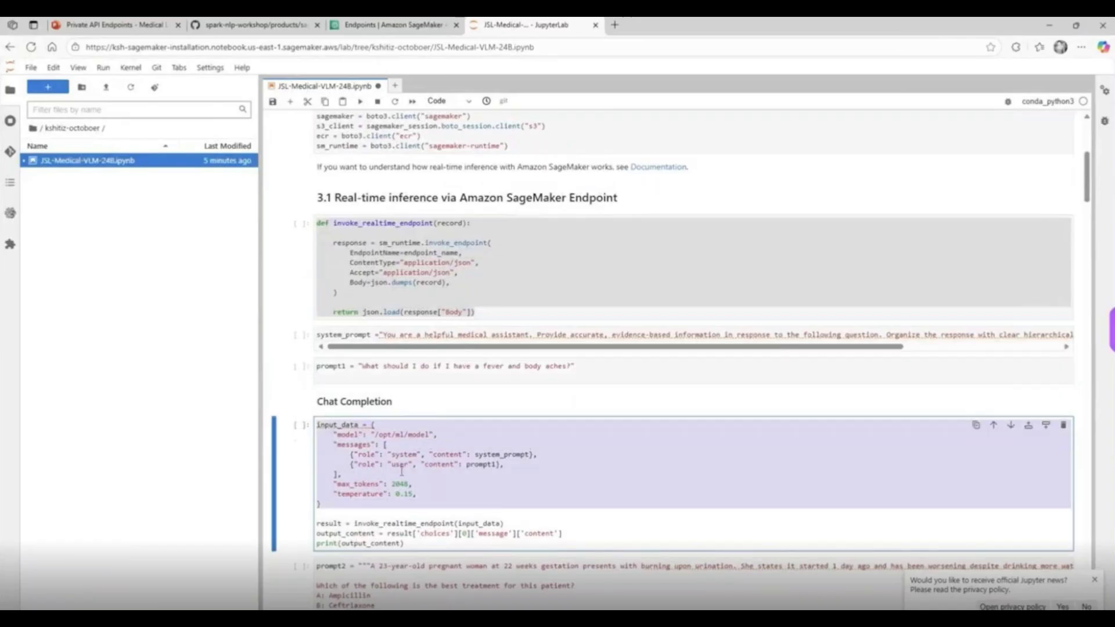
left_click(347, 435)
double_click(347, 436)
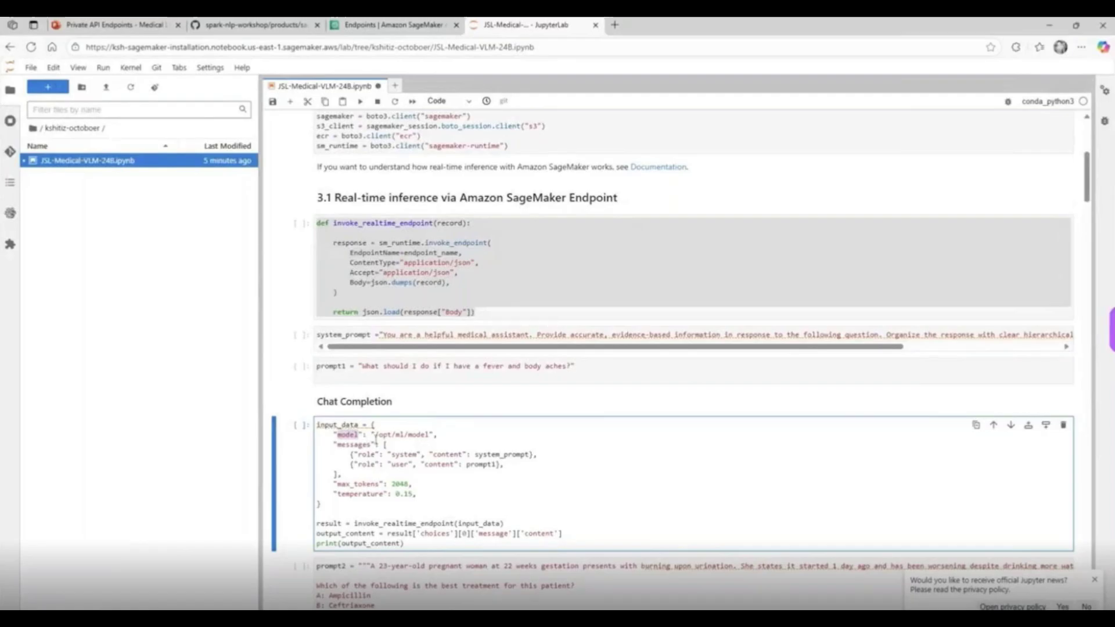
left_click_drag(374, 434, 431, 434)
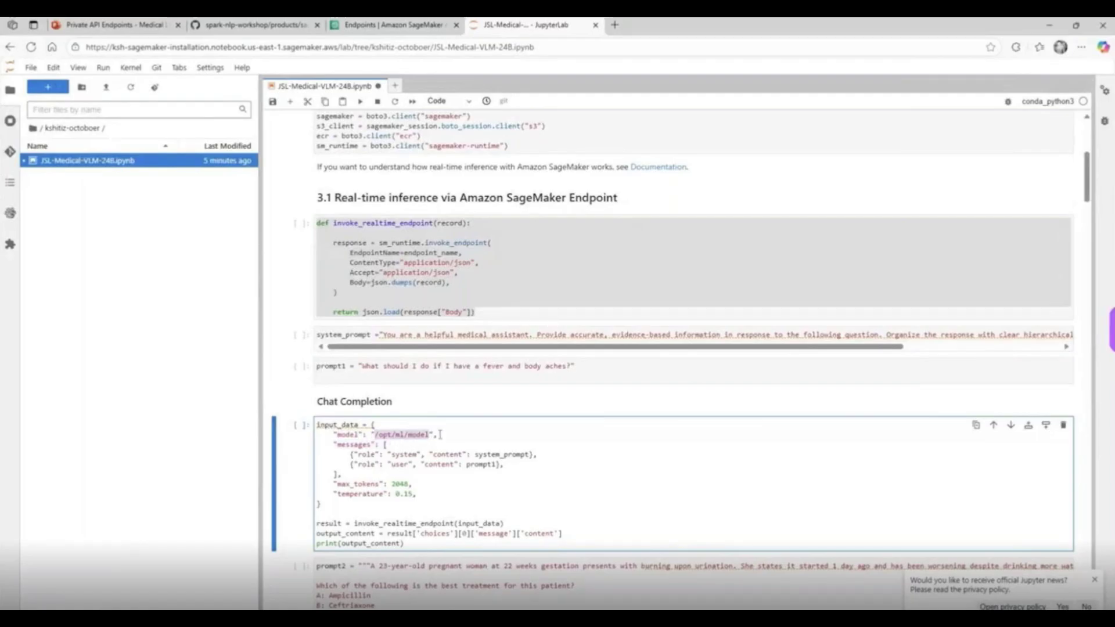
left_click(343, 474)
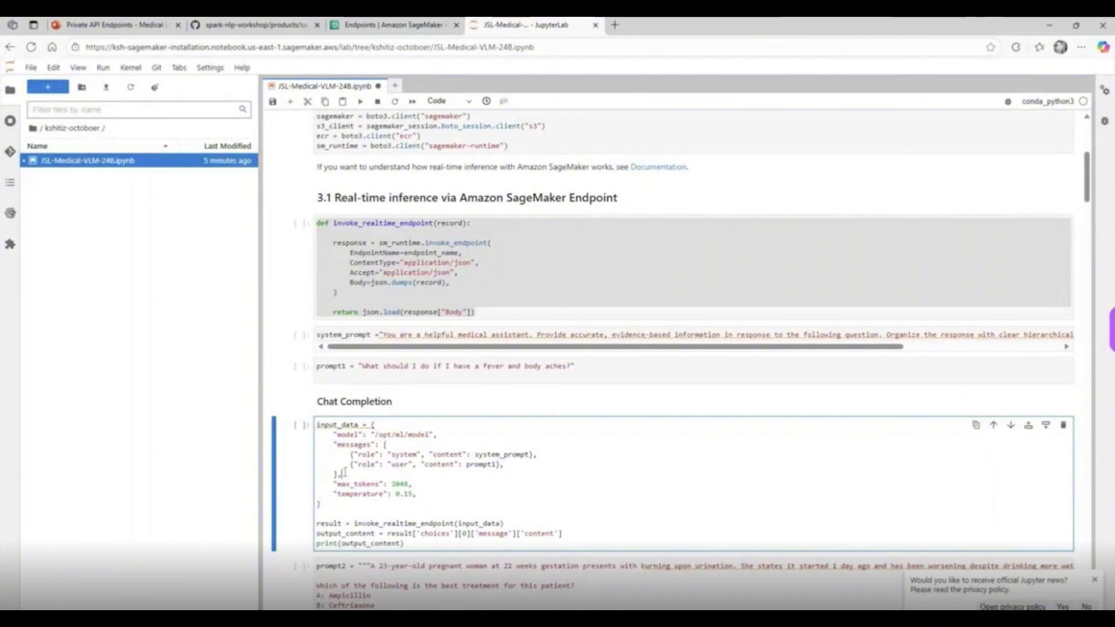
left_click_drag(343, 473, 334, 444)
left_click(488, 454)
double_click(488, 454)
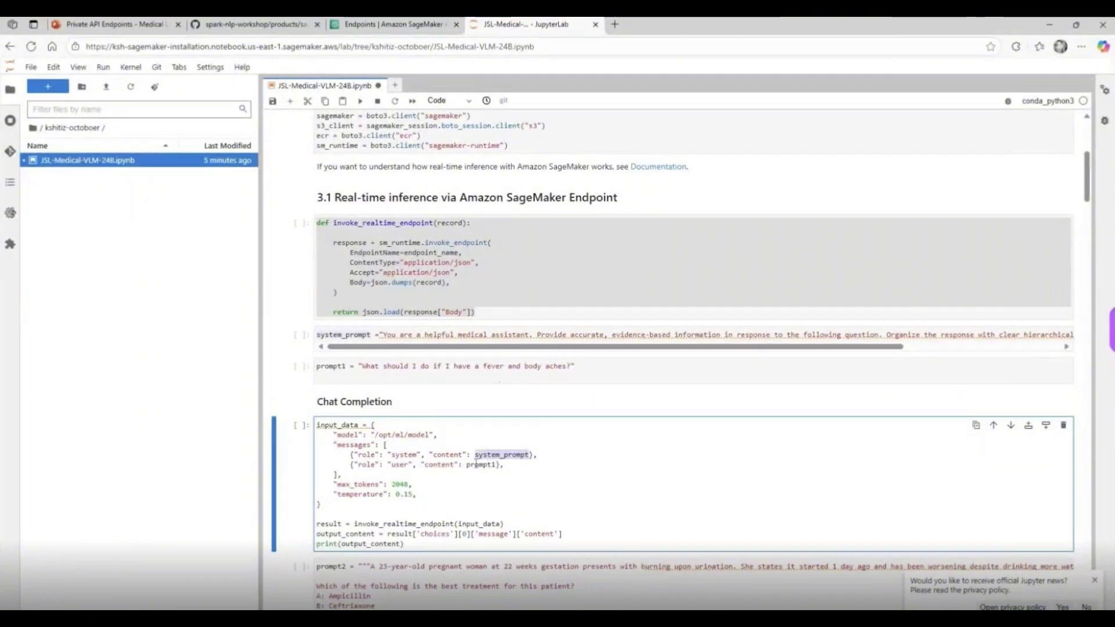
double_click(476, 464)
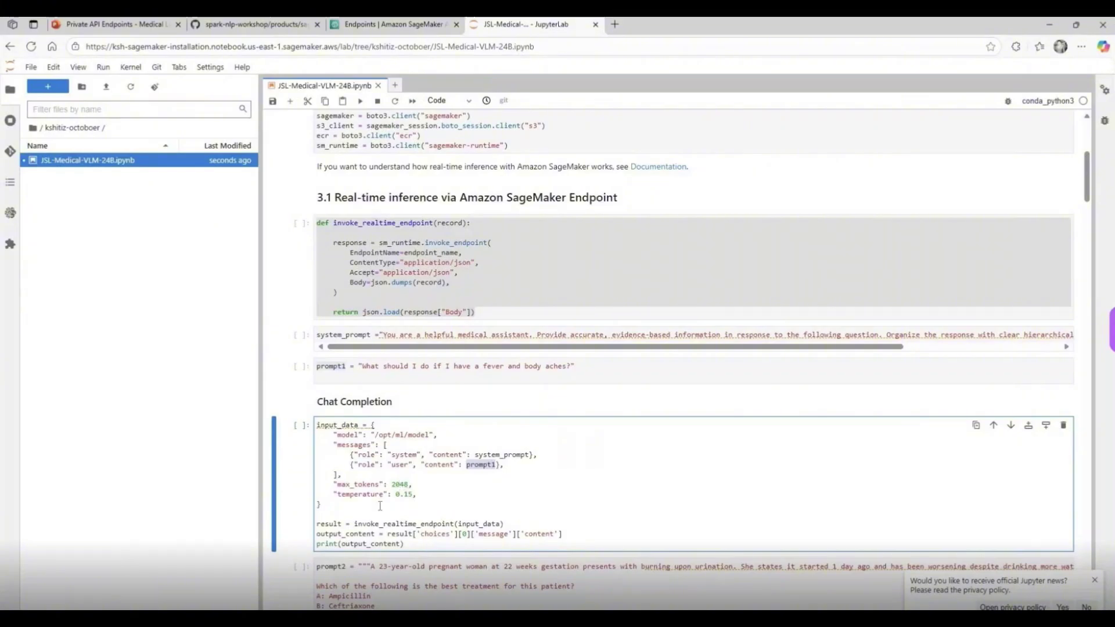
Run the Chat Completion cell that passes input_data to invoke_realtime_endpoint and prints the message content.
scroll(380, 506, "down", 2)
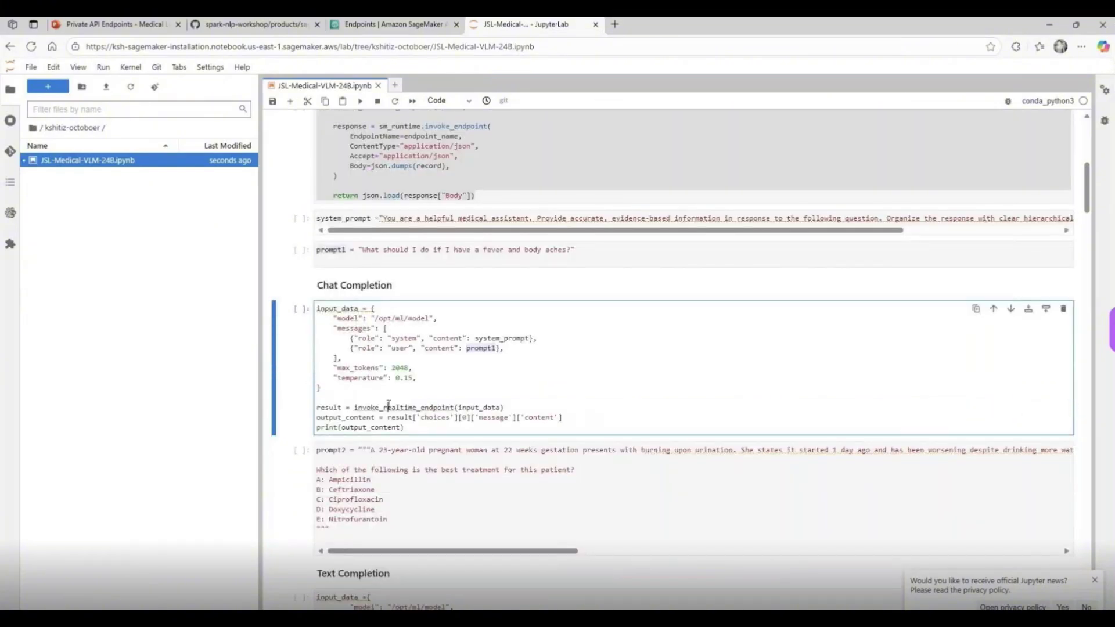
left_click(388, 406)
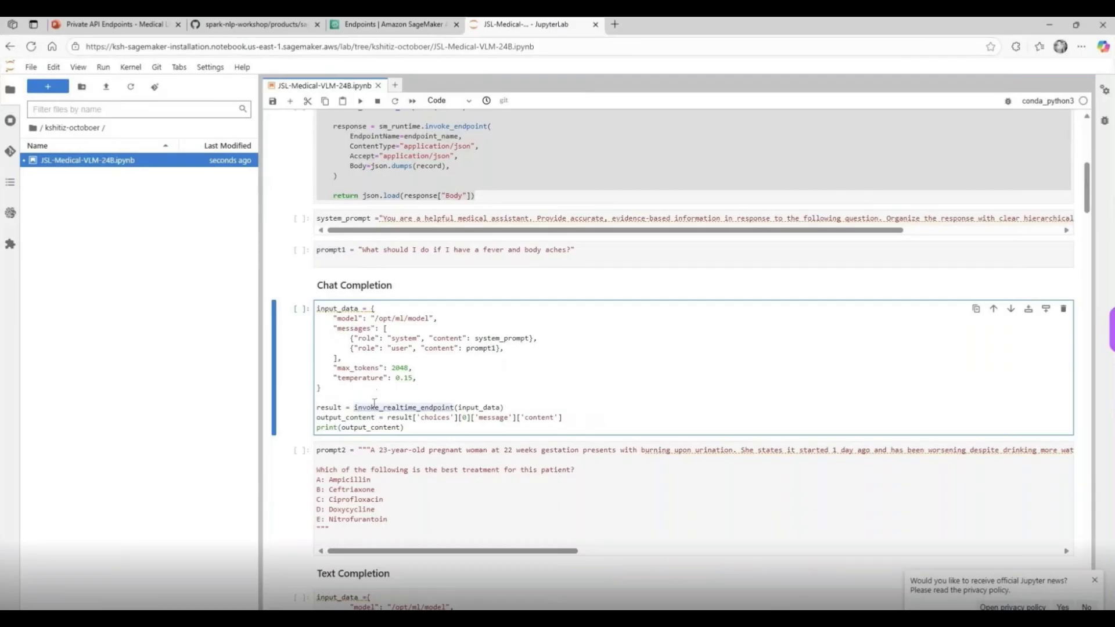
scroll(375, 409, "up", 3)
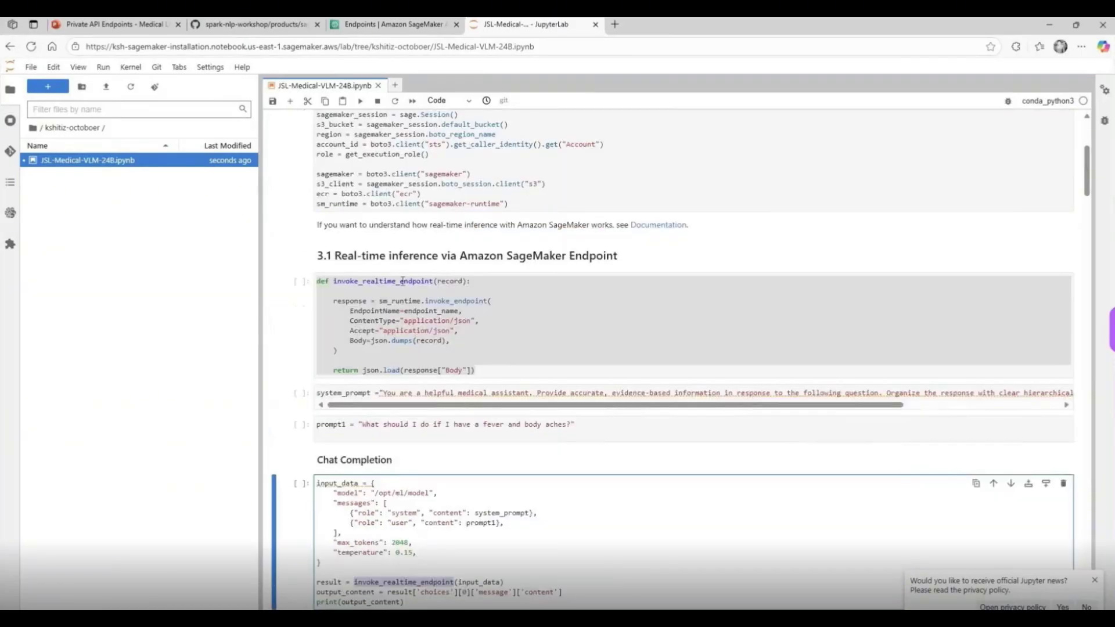
scroll(399, 553, "down", 1)
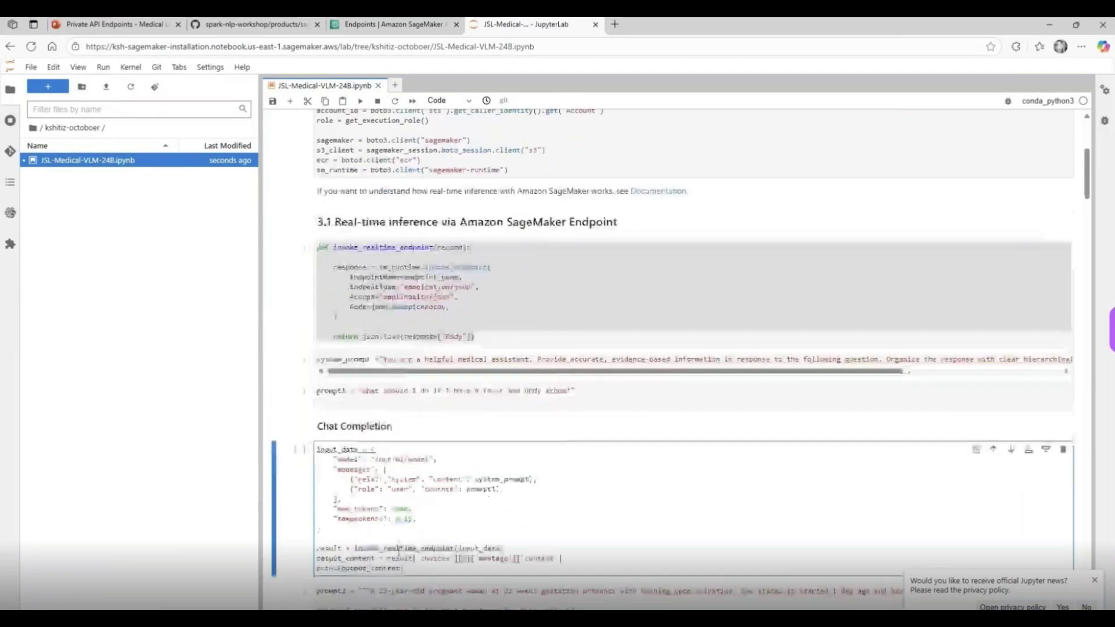
left_click(360, 101)
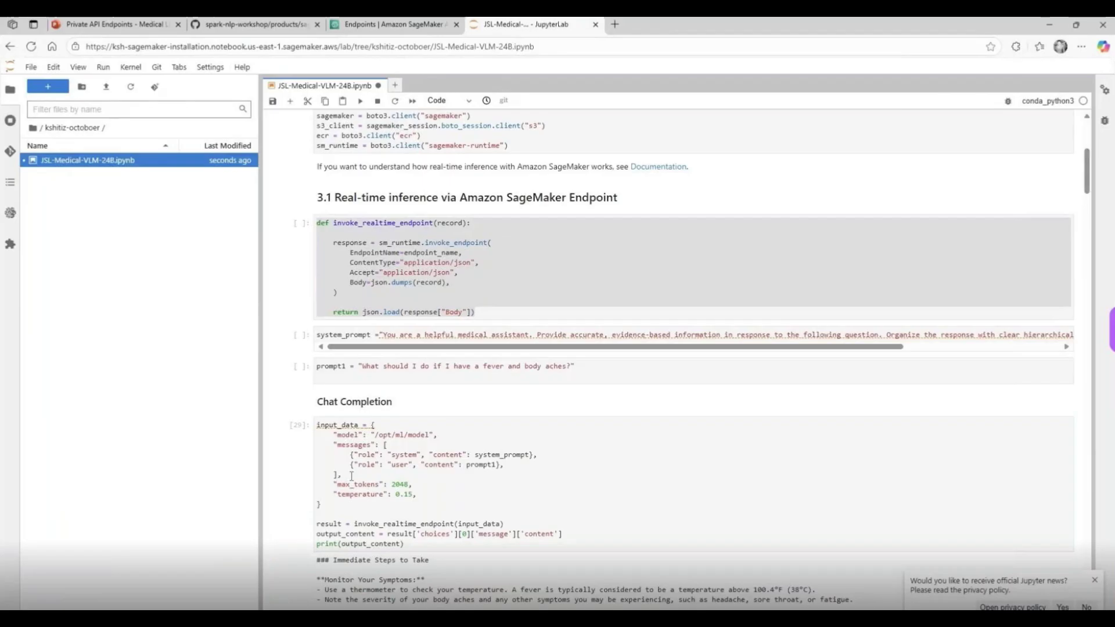
Read through the model's full chat completion response to the fever and body aches question.
scroll(351, 476, "down", 1)
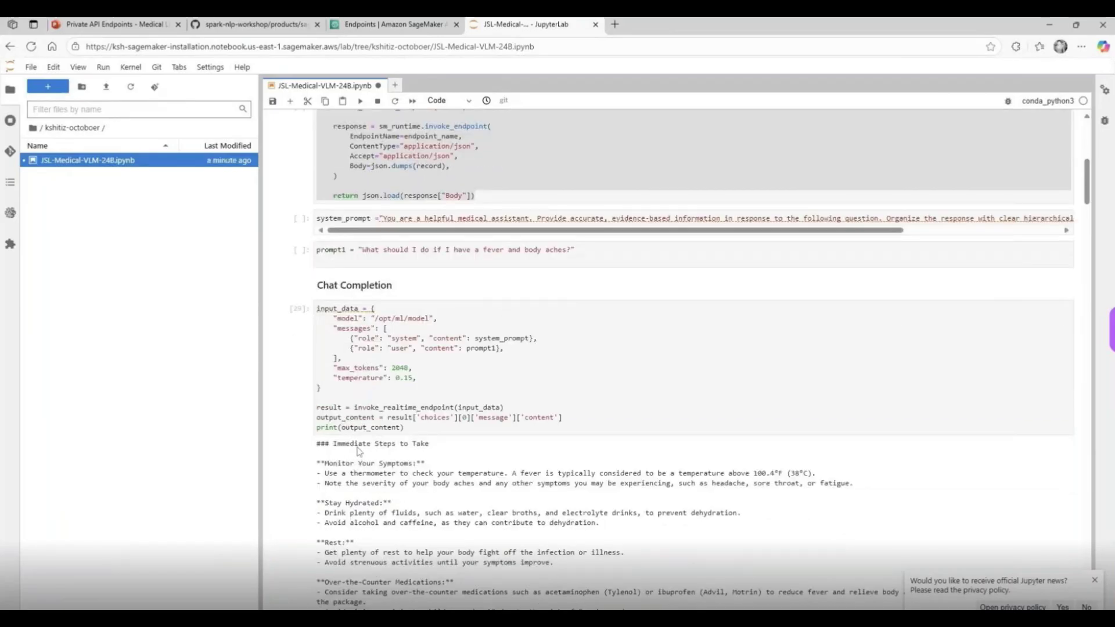
left_click_drag(398, 463, 338, 464)
left_click_drag(346, 502, 364, 503)
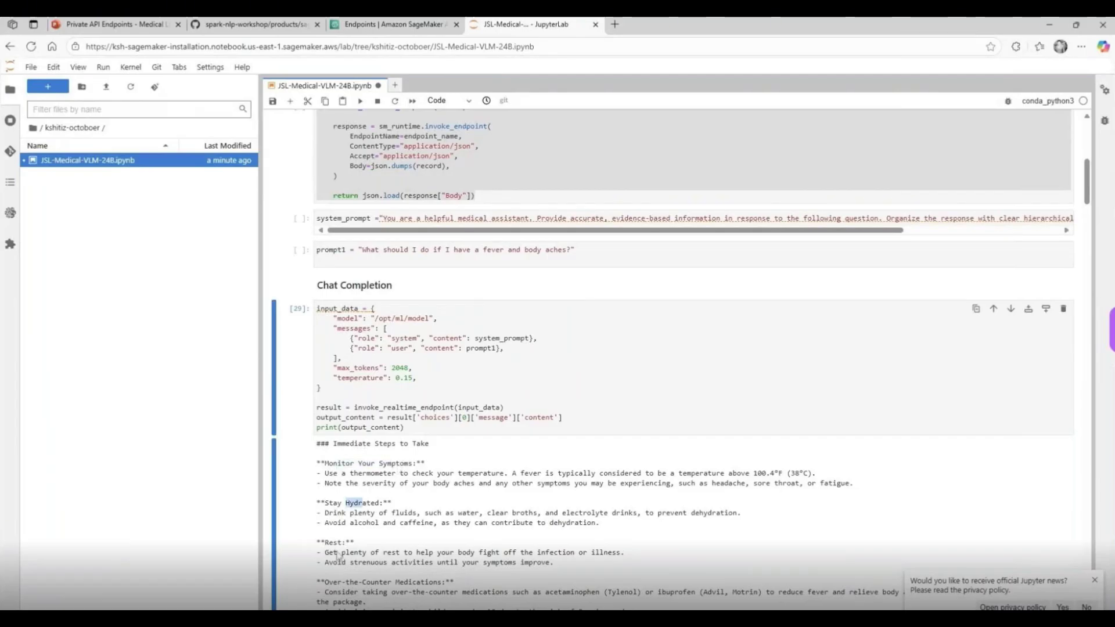
scroll(339, 554, "down", 1)
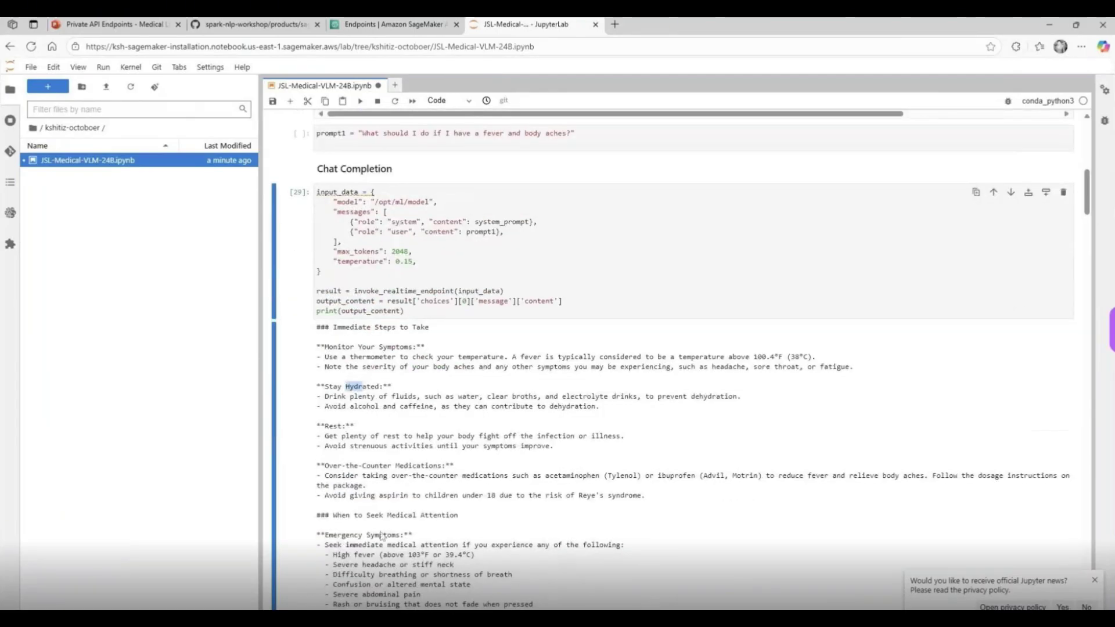
scroll(439, 524, "down", 1)
scroll(440, 524, "down", 5)
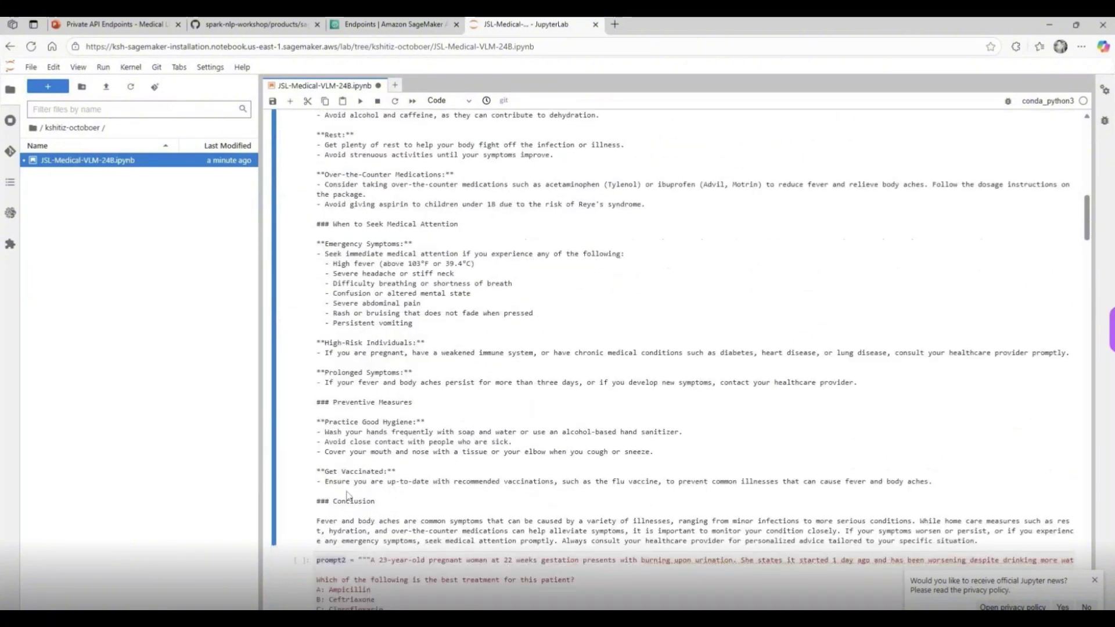
scroll(366, 511, "up", 4)
scroll(370, 504, "up", 4)
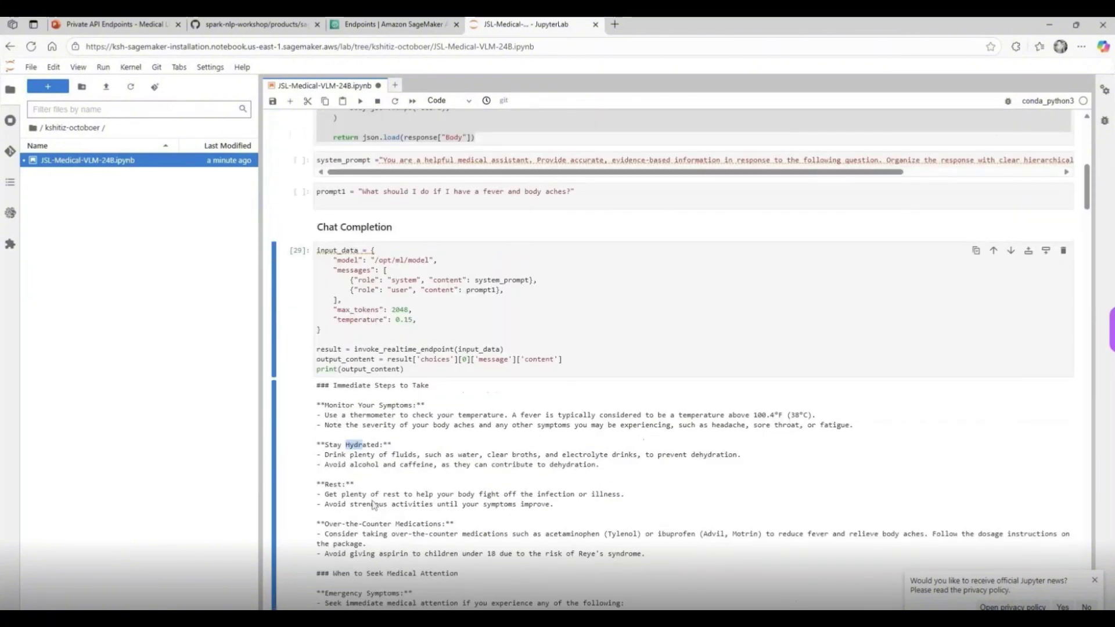
Review the fever and body aches answer from Immediate Steps to Take through its Conclusion, ending at the prompt2 cell.
scroll(399, 506, "down", 5)
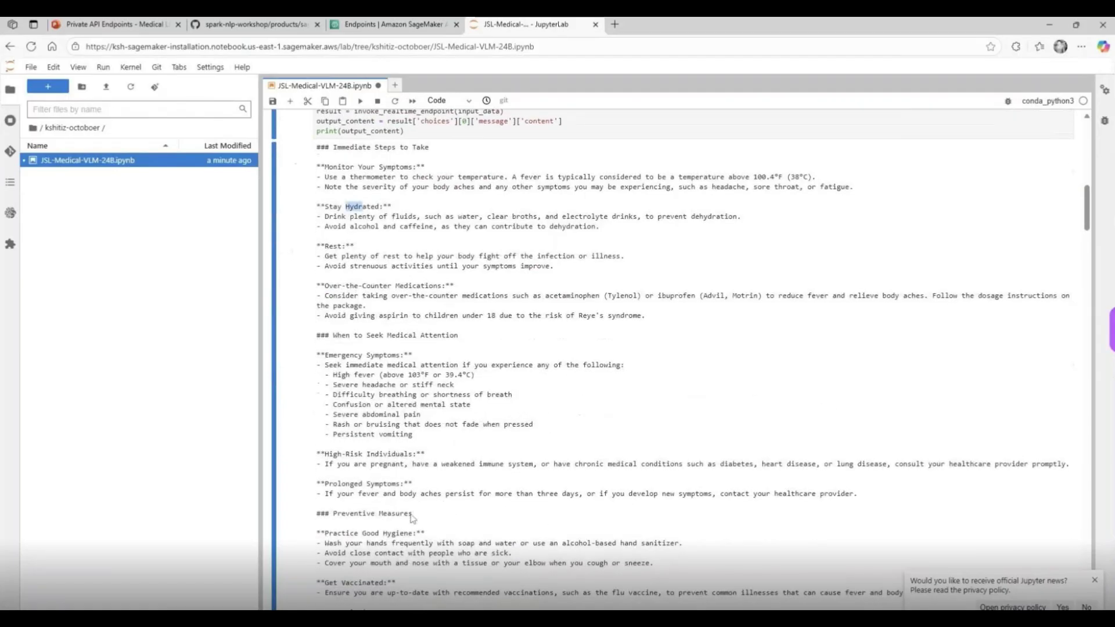
scroll(400, 508, "down", 3)
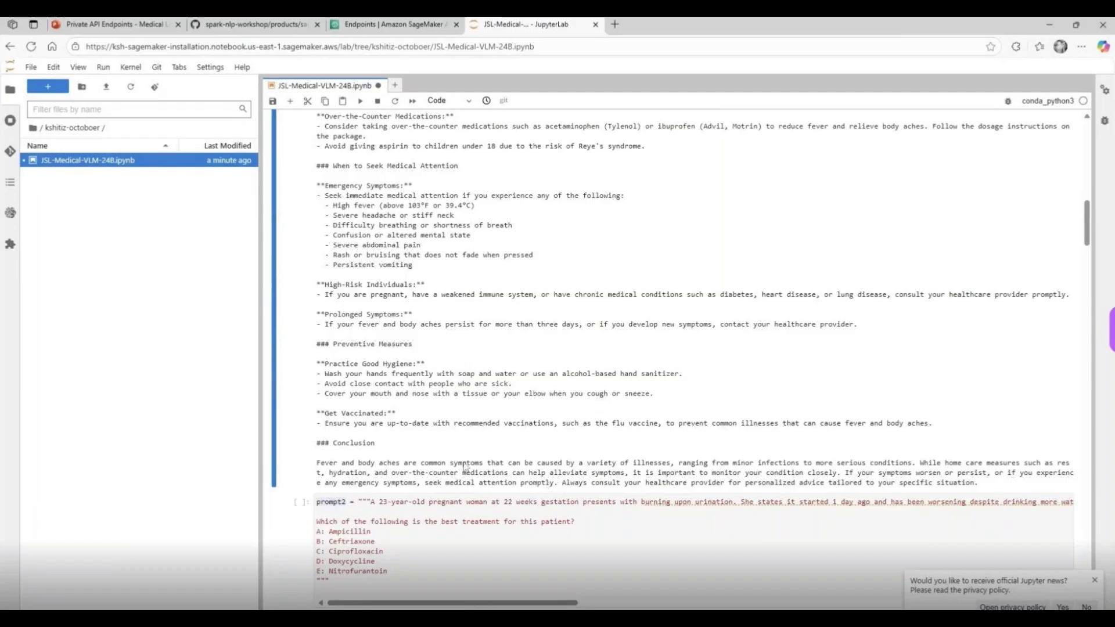
scroll(439, 469, "up", 7)
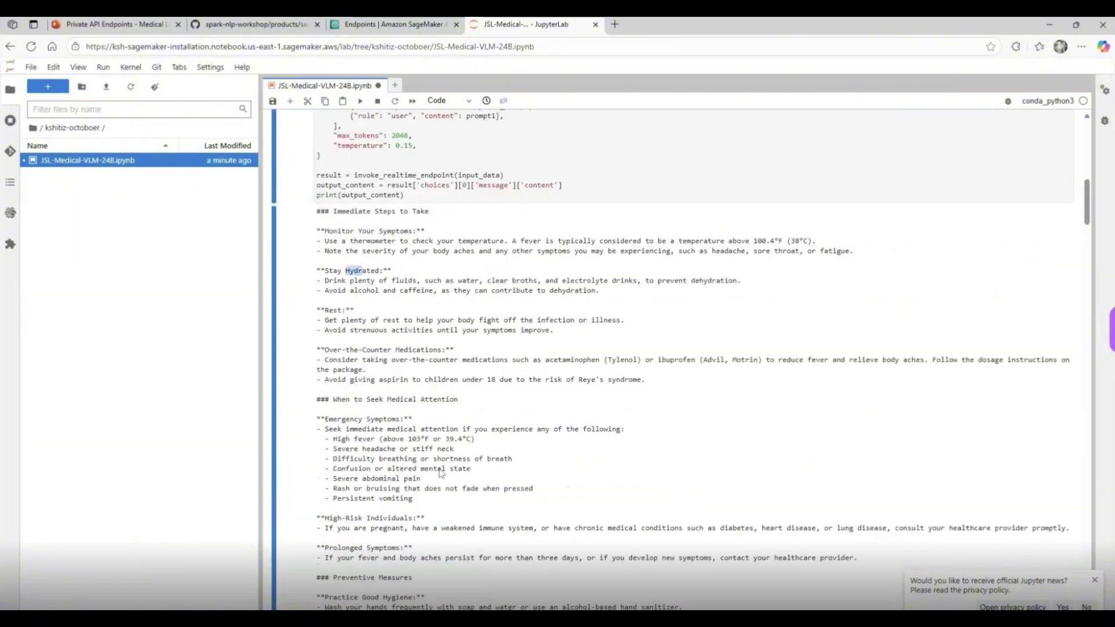
scroll(438, 473, "down", 2)
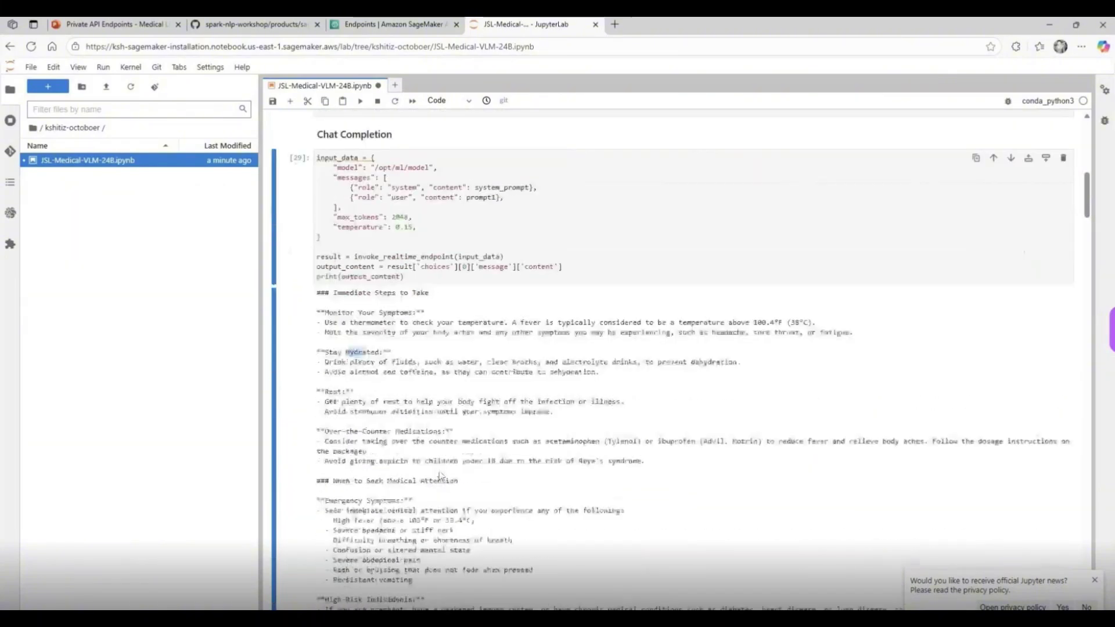
scroll(439, 476, "down", 7)
left_click(393, 457)
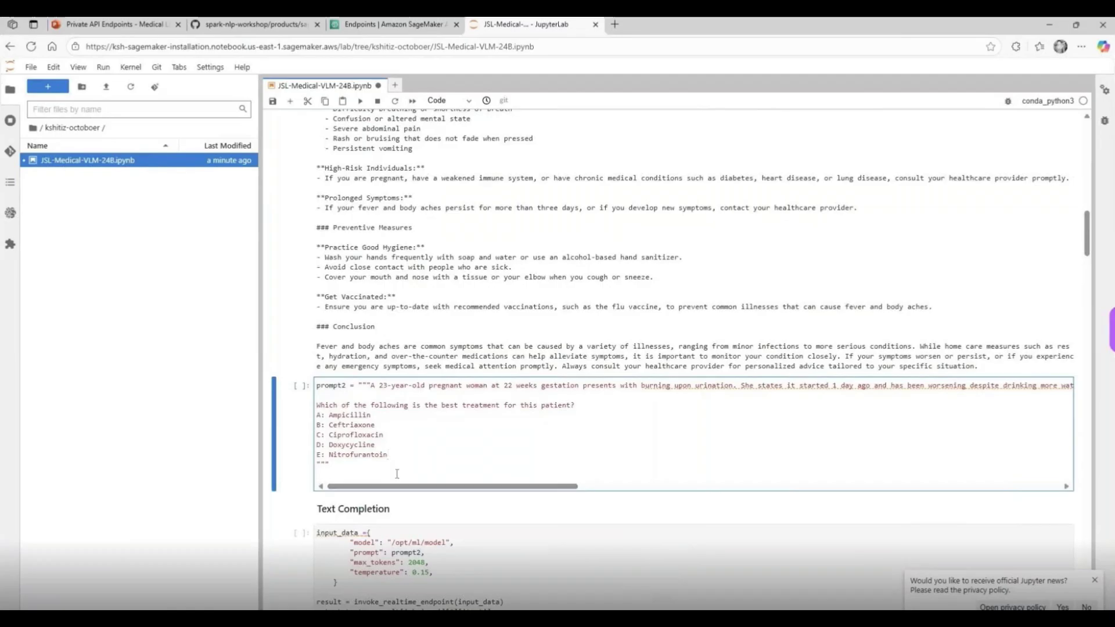
Compare the messages list in the Chat Completion input_data with the prompt field in the Text Completion input_data.
scroll(397, 474, "up", 10)
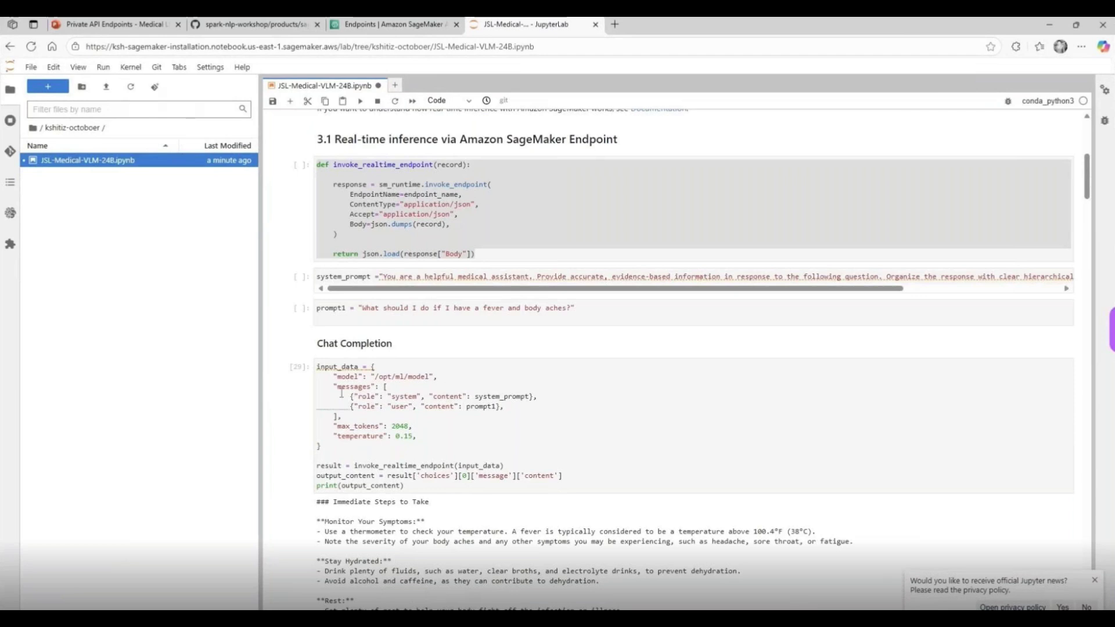
left_click(334, 386)
left_click_drag(335, 387, 358, 416)
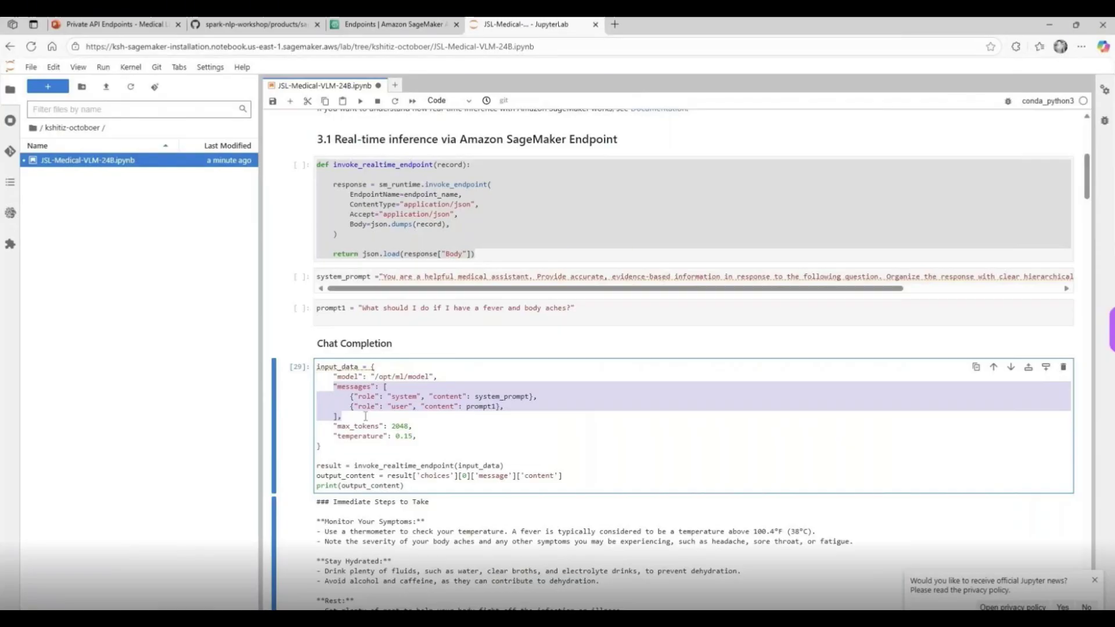
scroll(365, 416, "down", 15)
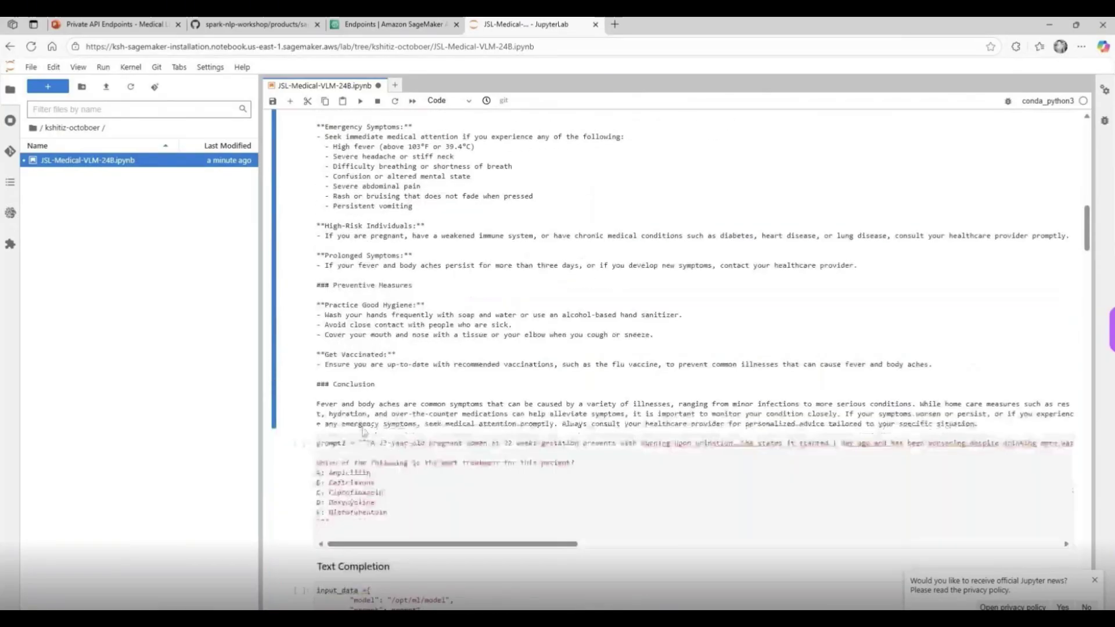
left_click(361, 436)
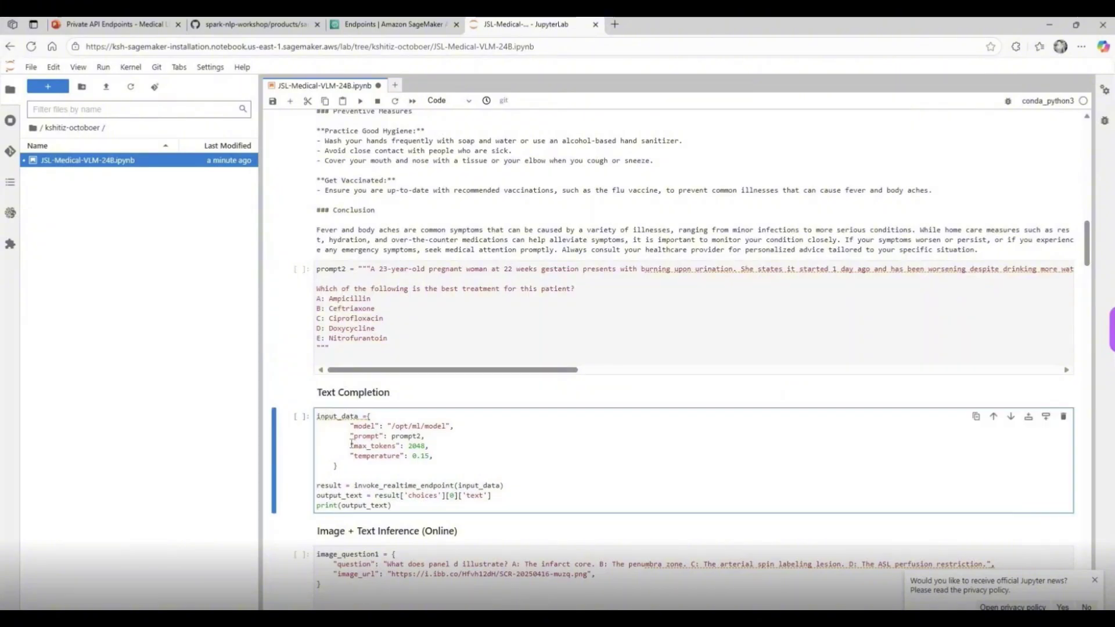
left_click_drag(364, 435, 430, 436)
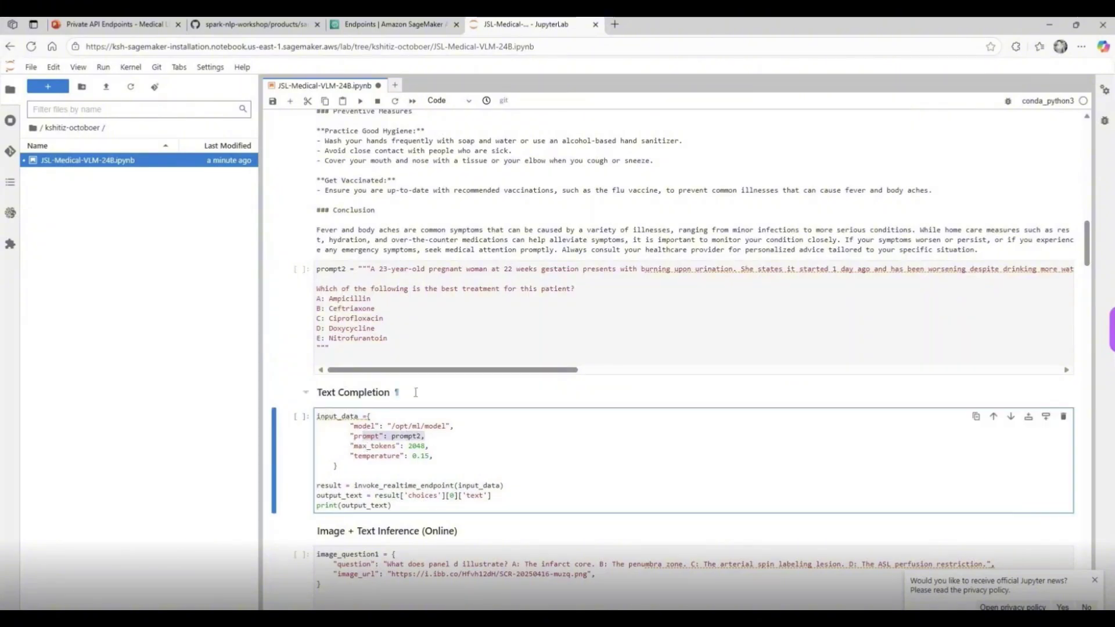
Read the full prompt2 case about the 23-year-old pregnant woman, including treatment options A to E.
left_click(398, 375)
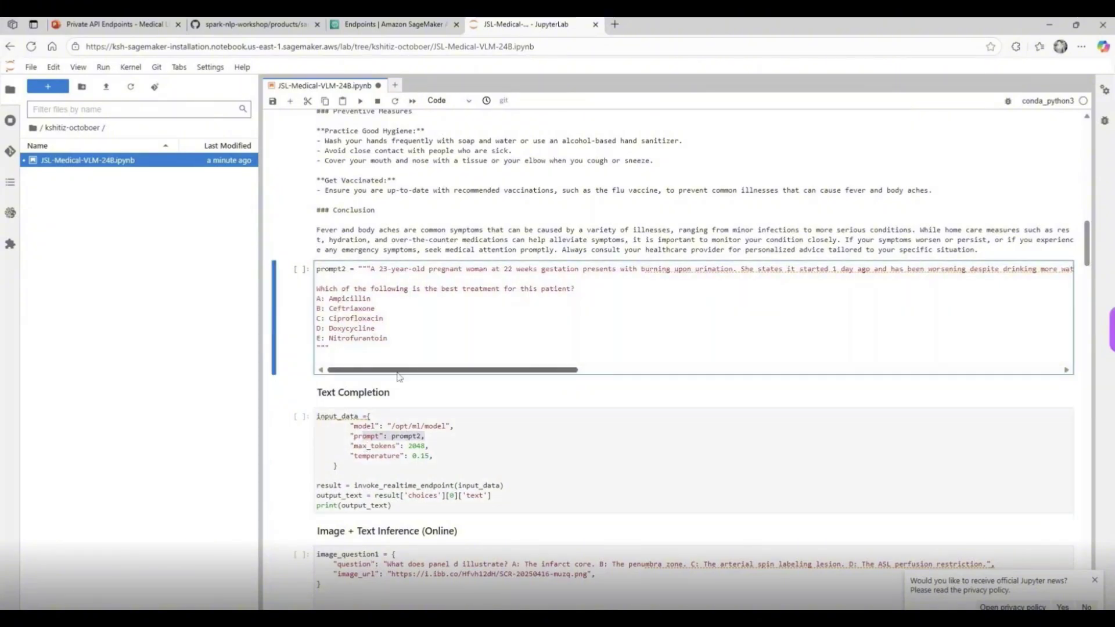
left_click_drag(399, 376, 407, 376)
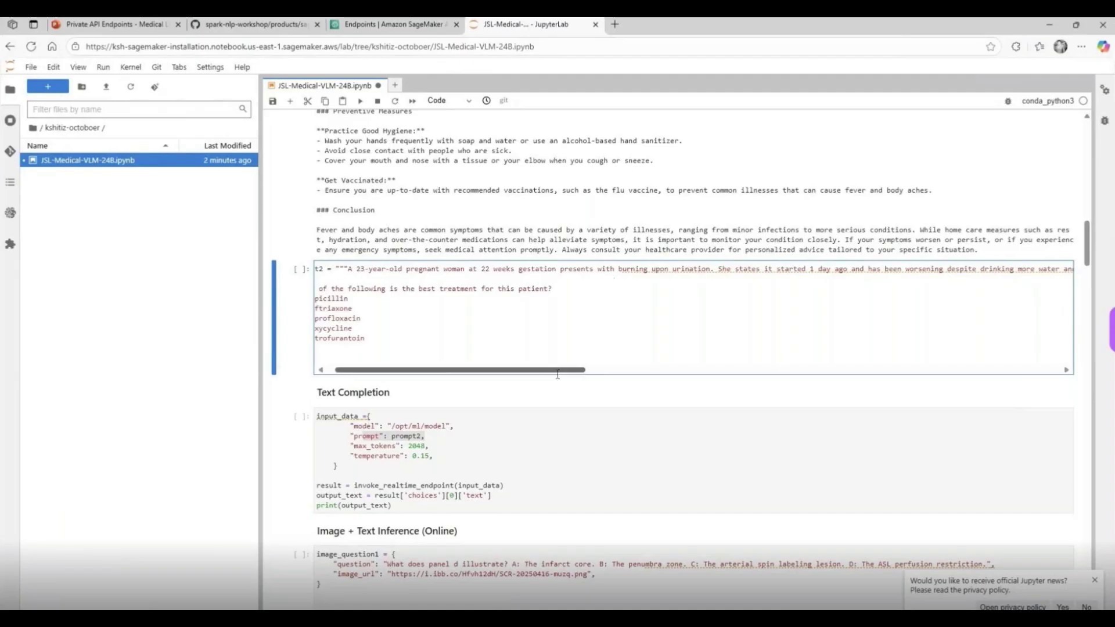
scroll(572, 384, "right", 10)
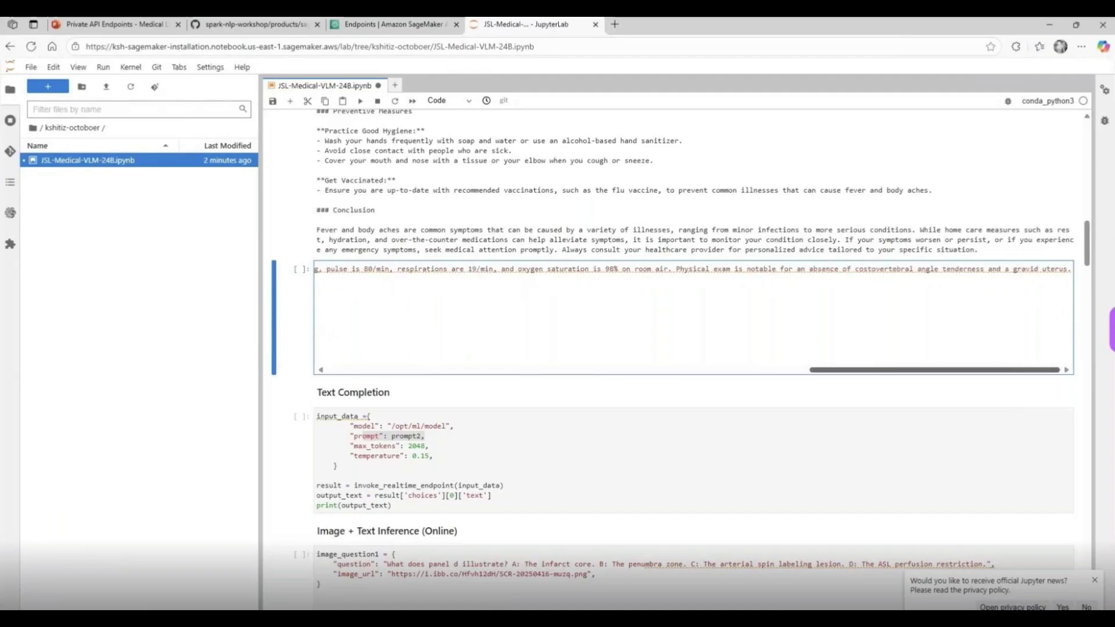
scroll(453, 314, "left", 10)
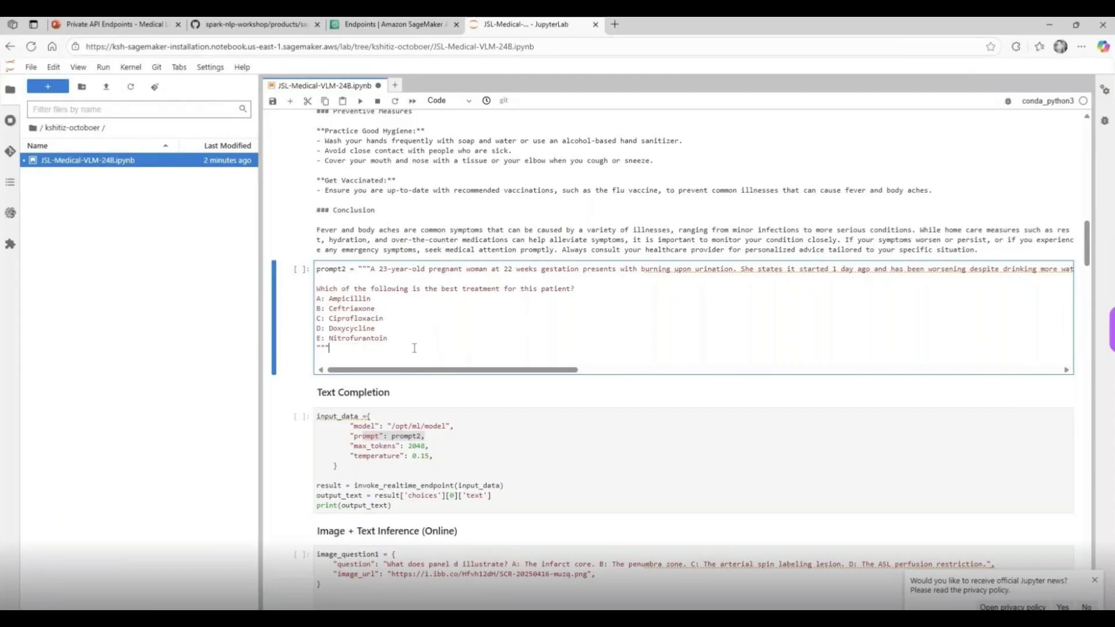
left_click_drag(414, 348, 342, 308)
left_click(350, 328)
Run the Text Completion cell with prompt2 and review the treatment answer the model generates.
left_click(367, 445)
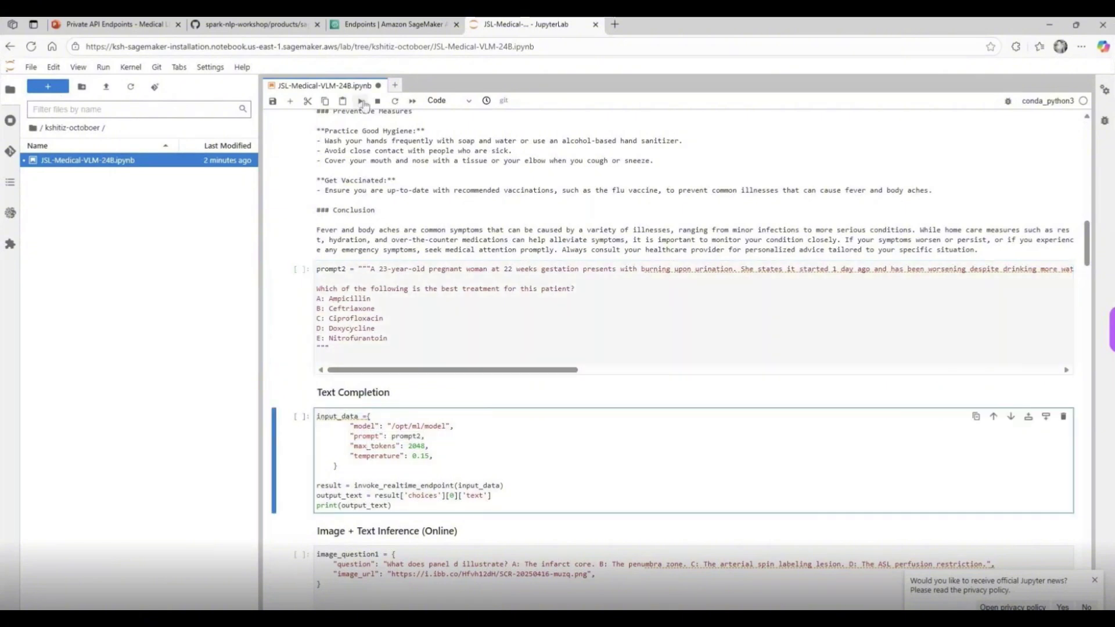
key("shift+Return")
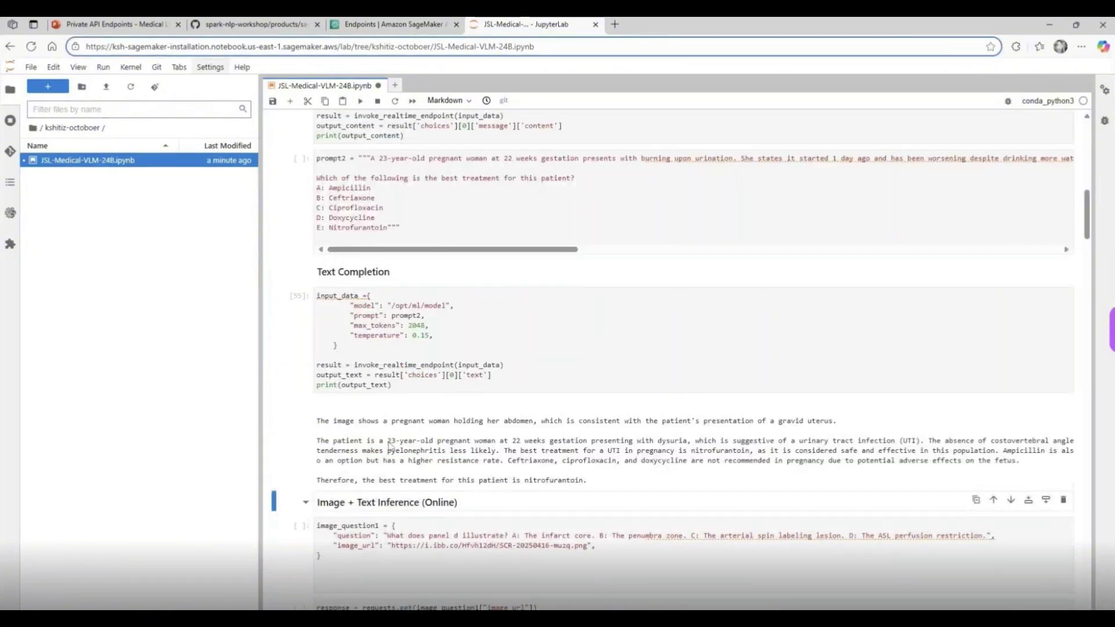
scroll(389, 365, "down", 3)
left_click_drag(379, 305, 573, 313)
scroll(575, 314, "up", 3)
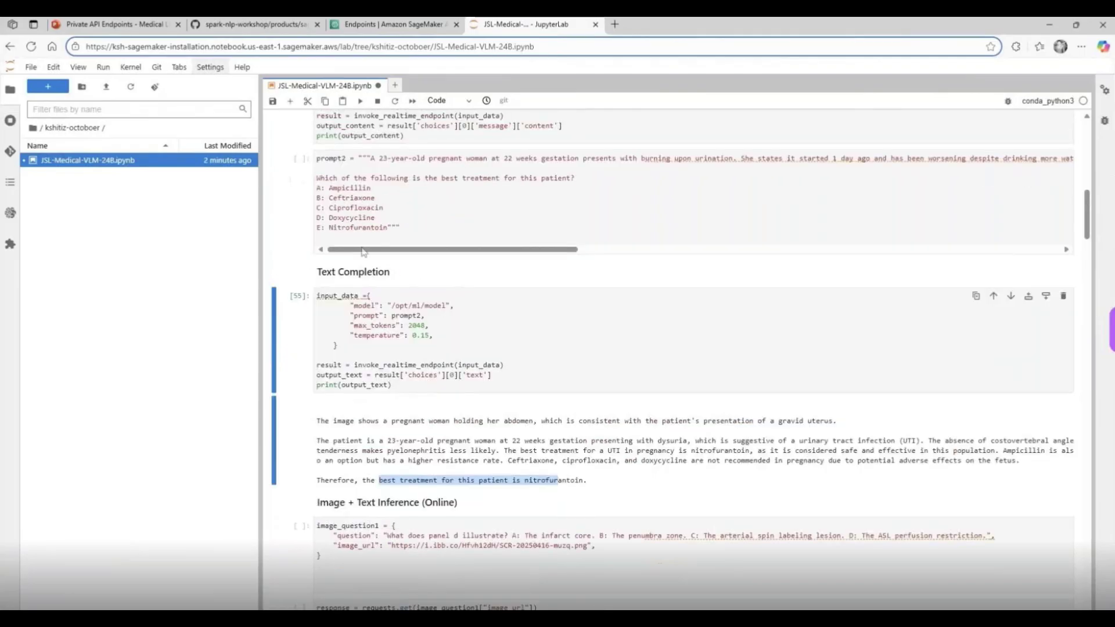
scroll(414, 183, "down", 3)
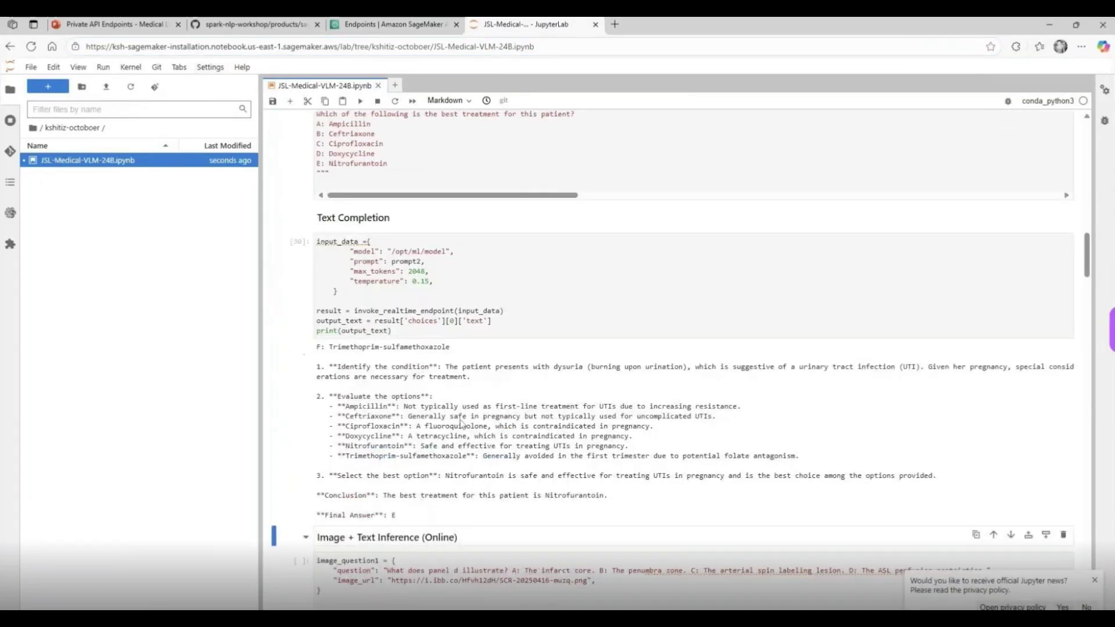
Review the panel d question and the image URL in image_question1 under Image + Text Inference (Online), and run that cell.
scroll(446, 468, "down", 2)
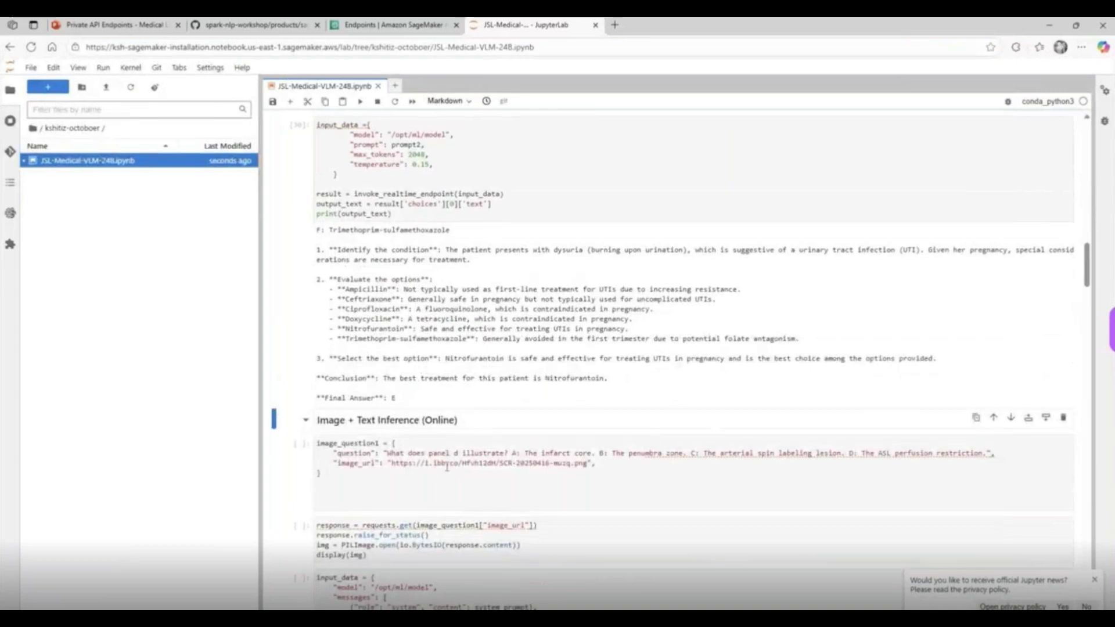
scroll(446, 467, "down", 1)
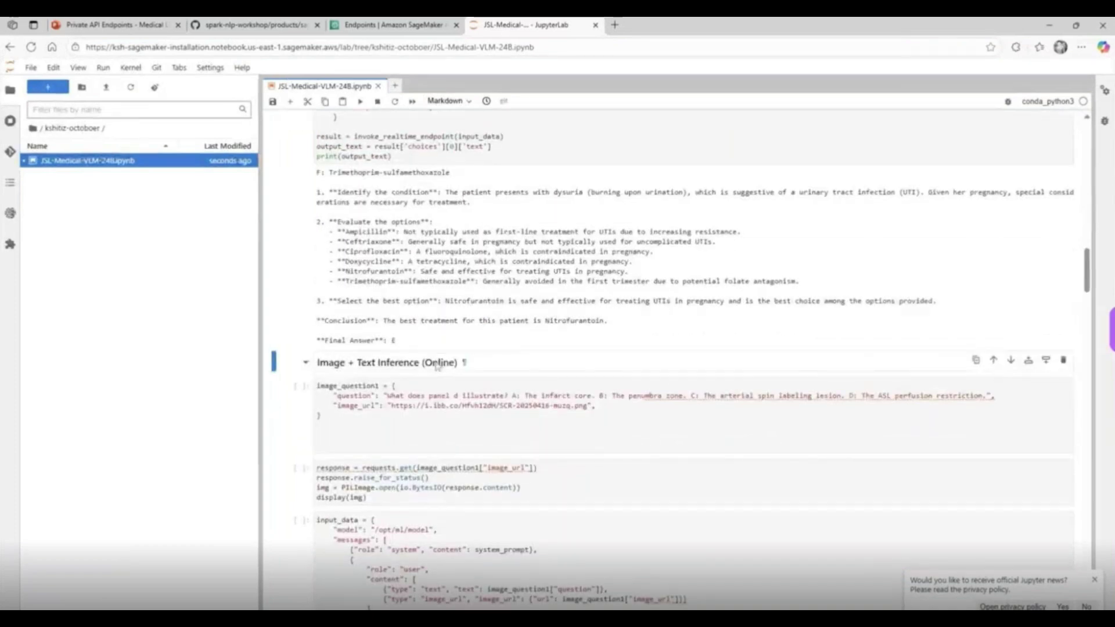
left_click_drag(391, 405, 582, 412)
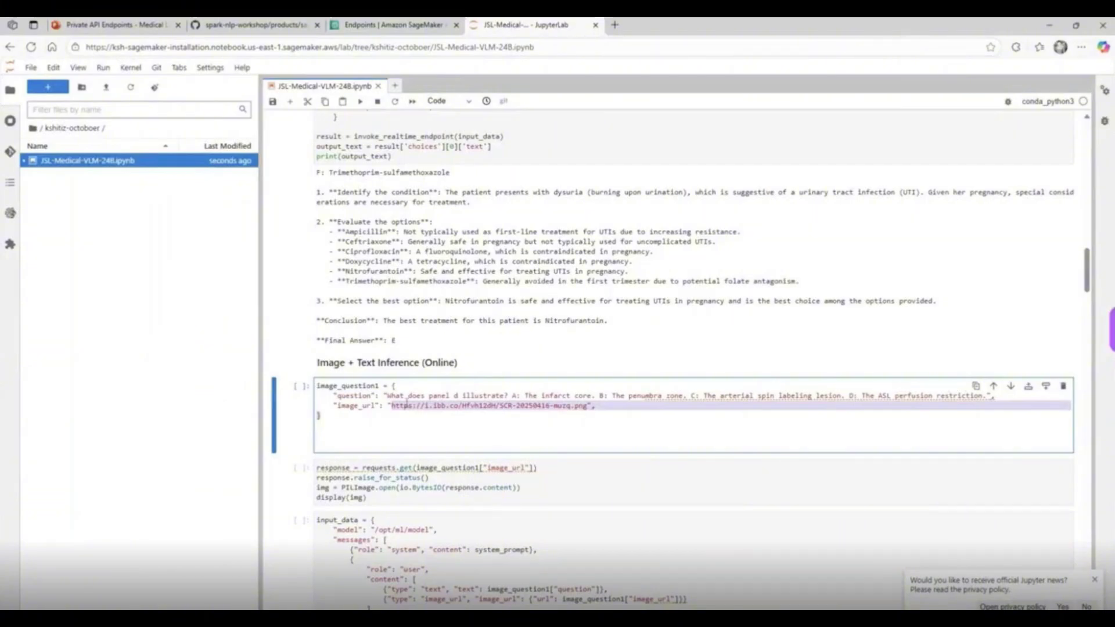
left_click_drag(387, 396, 506, 401)
left_click(411, 439)
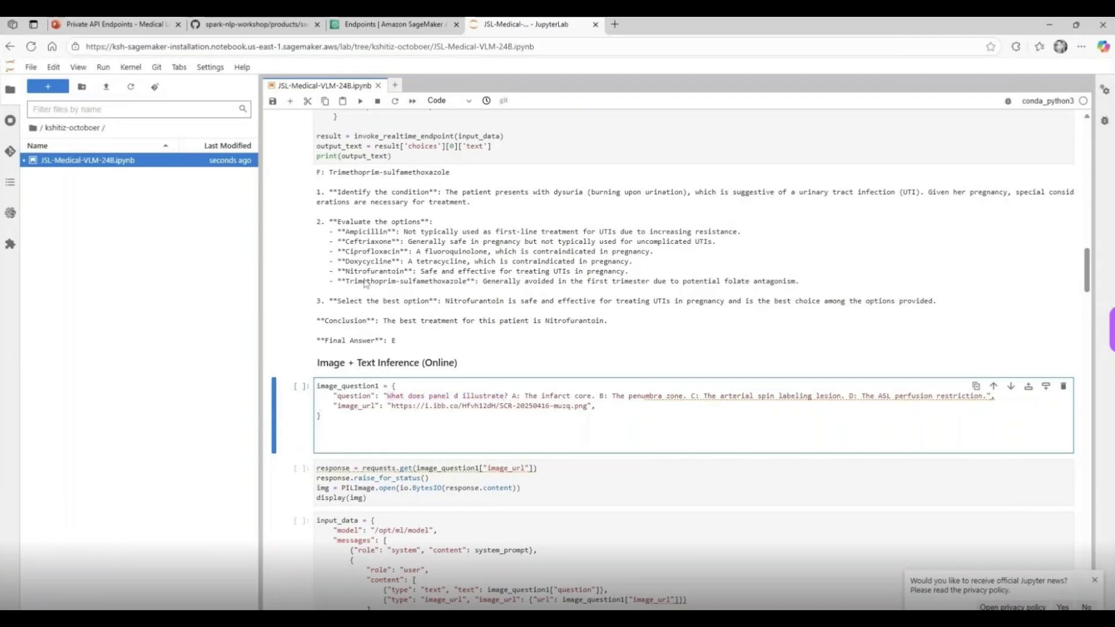
key("Escape")
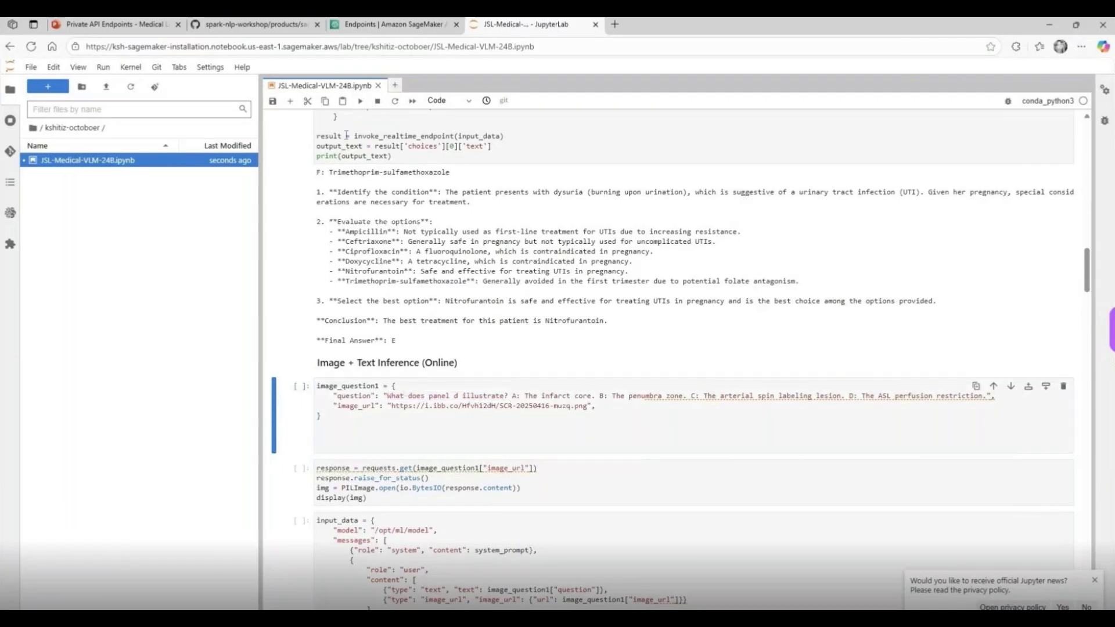
left_click(359, 101)
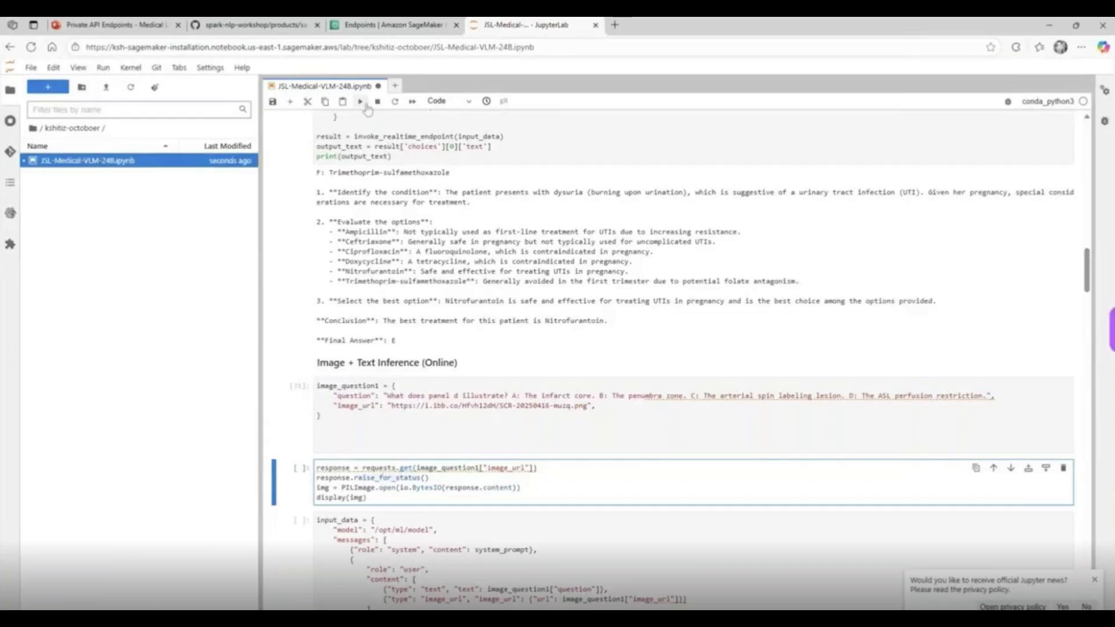
Run the cell that requests the image_question1 image URL and displays the picture, and look over the resulting brain scan figure.
left_click(364, 103)
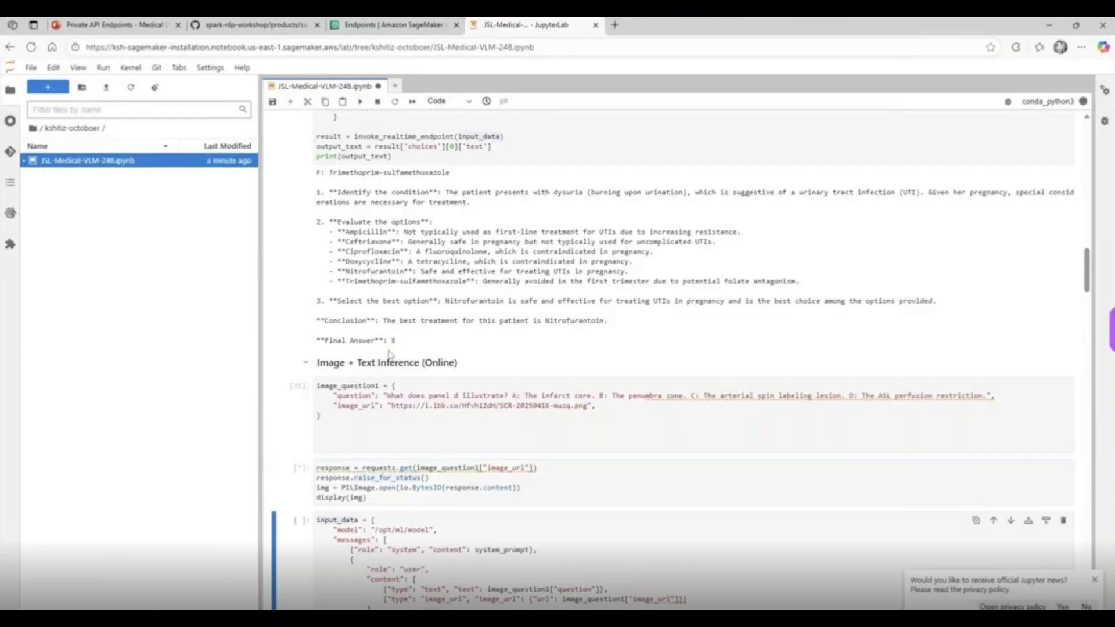
scroll(399, 381, "down", 3)
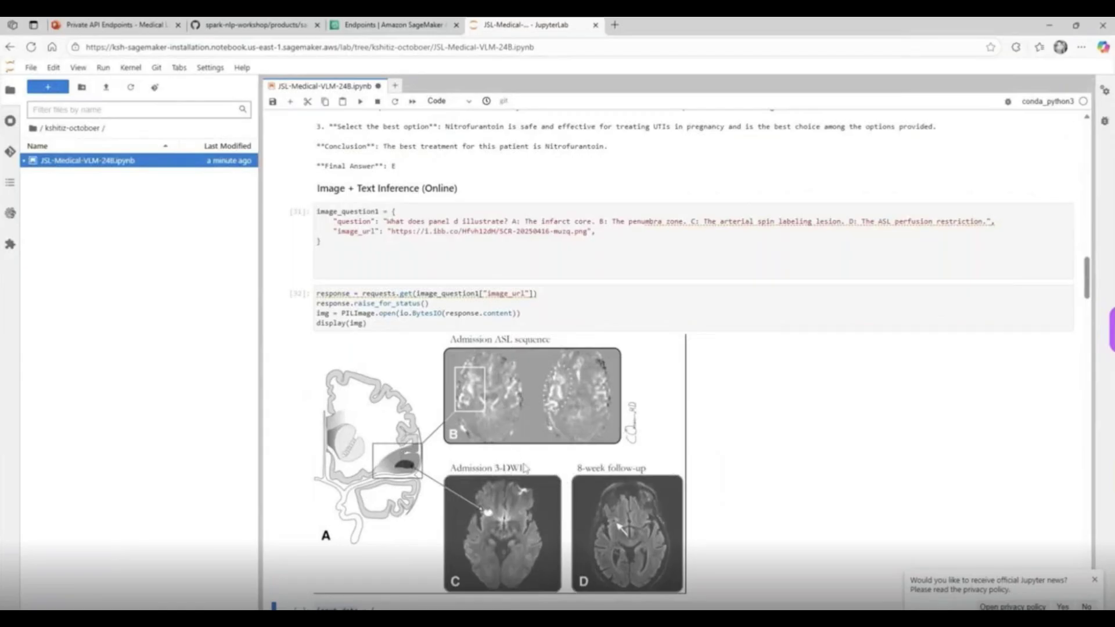
scroll(524, 467, "down", 3)
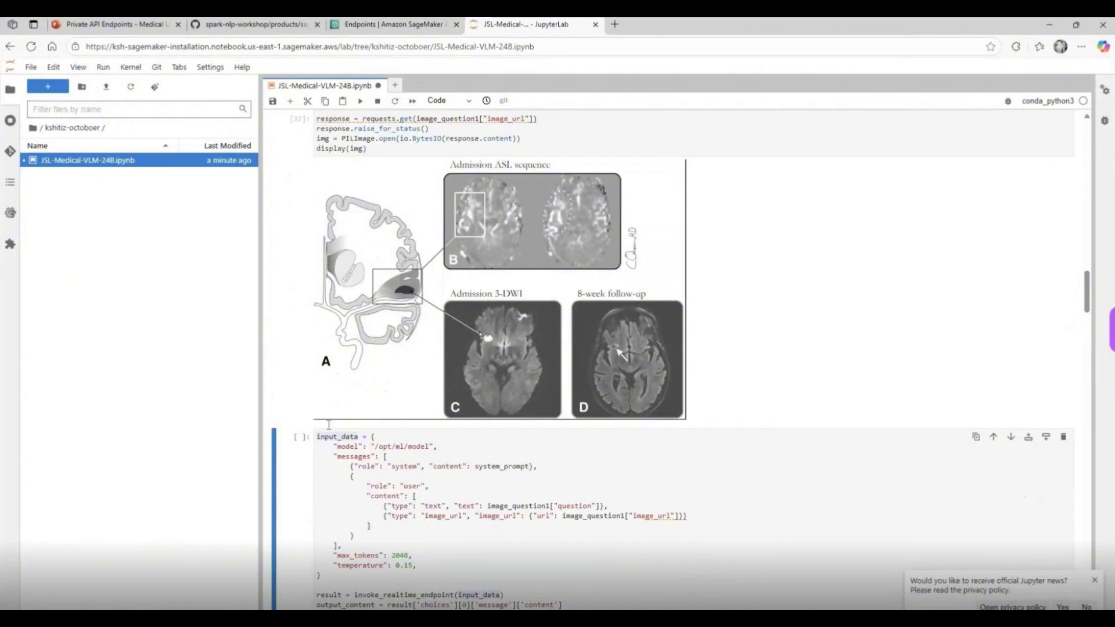
scroll(409, 430, "up", 3)
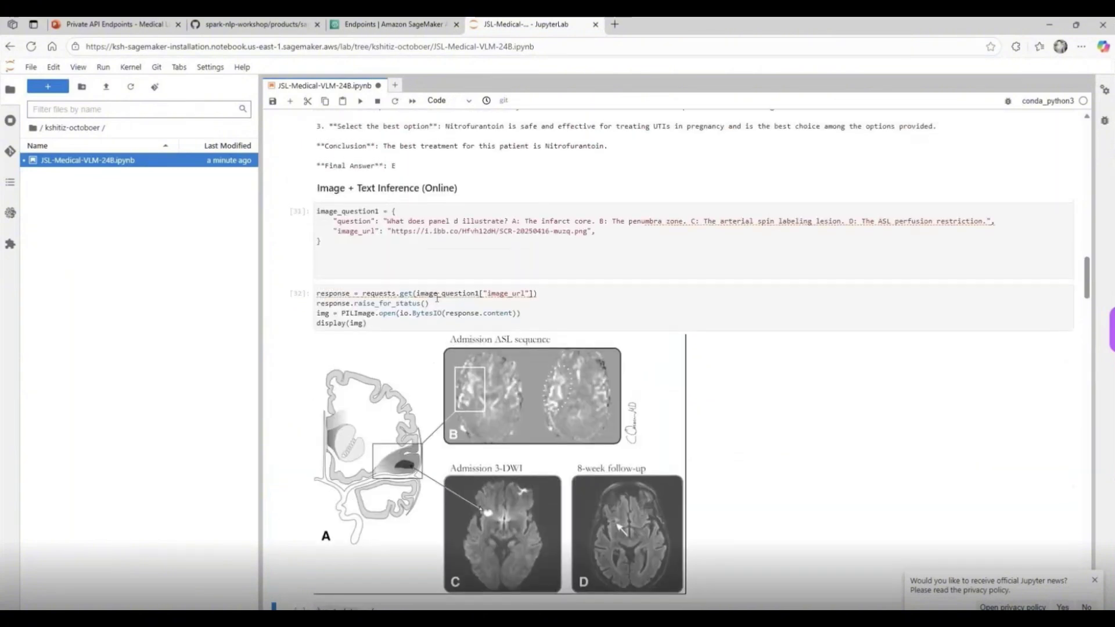
scroll(454, 337, "down", 3)
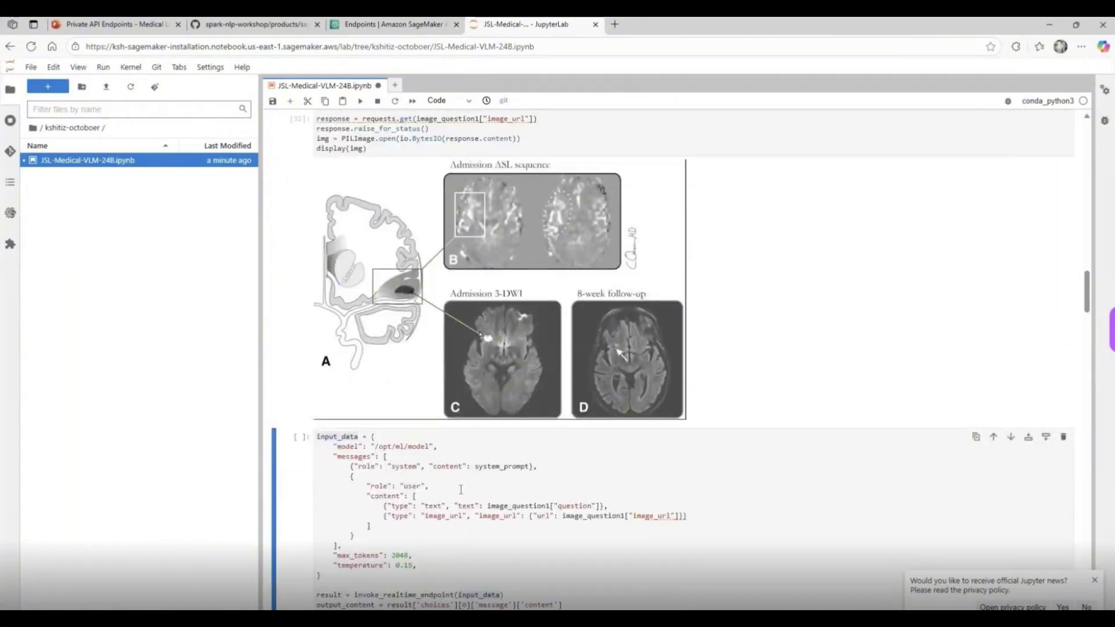
Examine the online image inference input_data, including its text and image_url content entries and how they reference image_question1's question and URL.
scroll(472, 496, "down", 1)
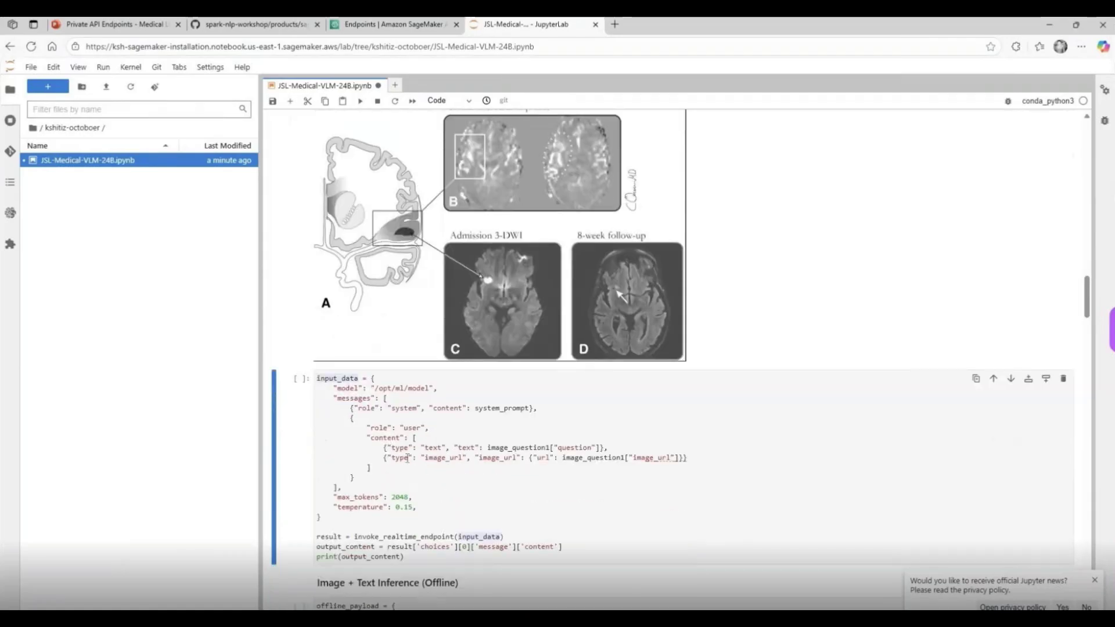
left_click_drag(321, 519, 317, 378)
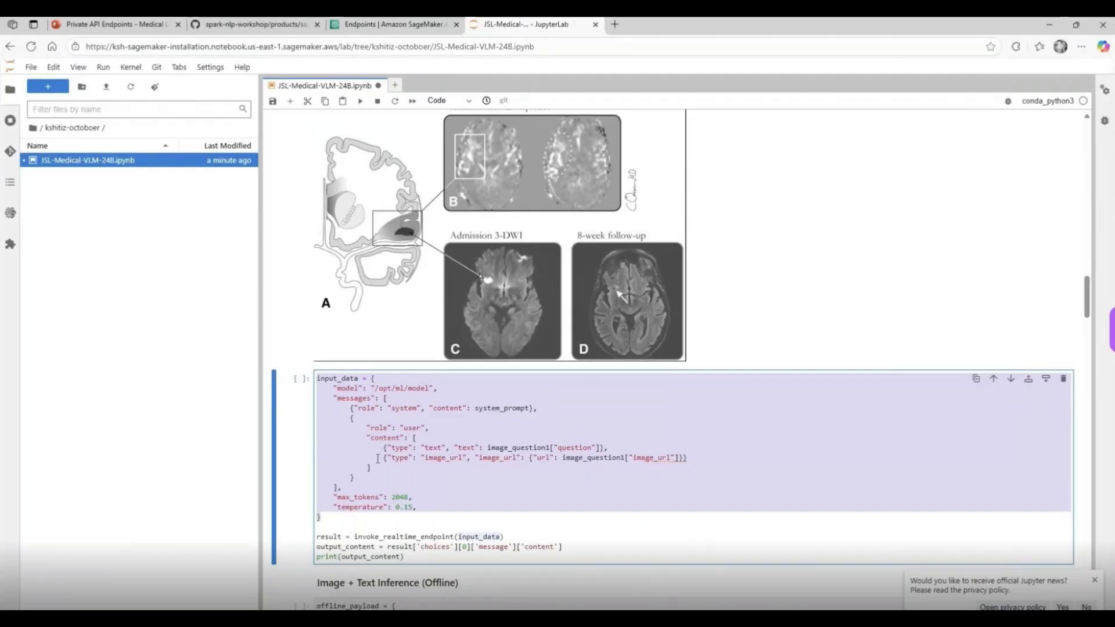
double_click(390, 437)
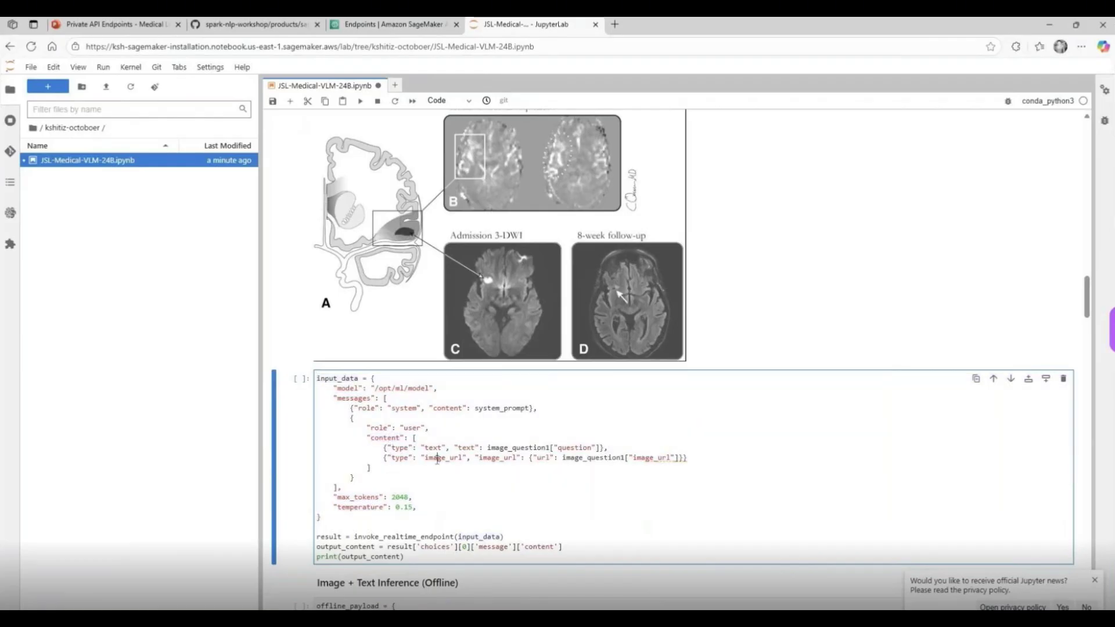
double_click(437, 458)
double_click(510, 458)
scroll(509, 458, "up", 5)
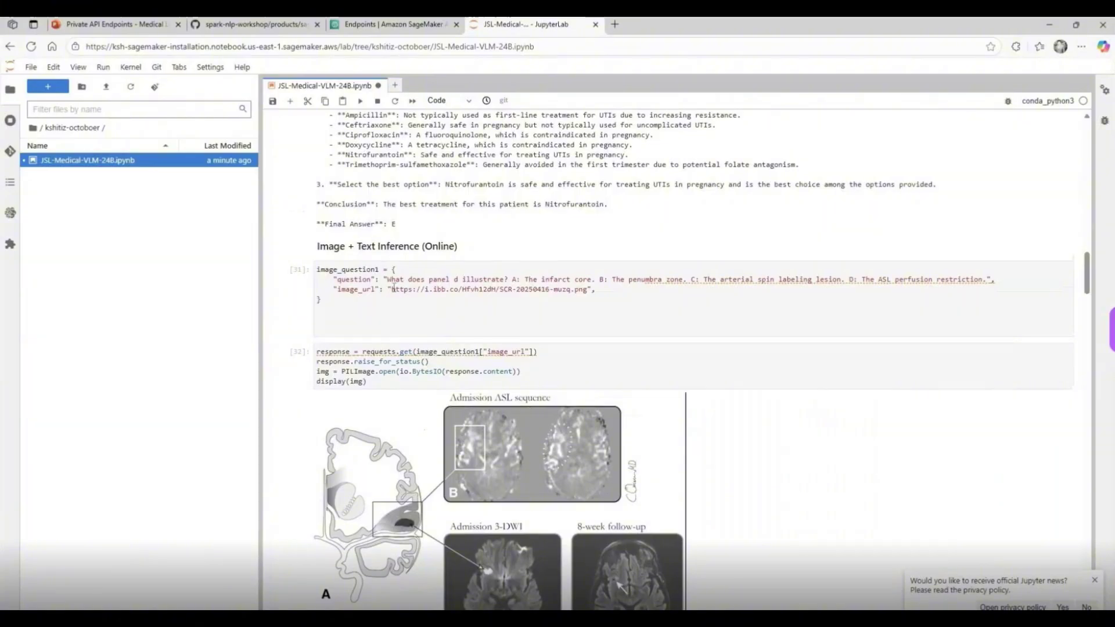
left_click_drag(393, 289, 591, 289)
scroll(587, 490, "down", 5)
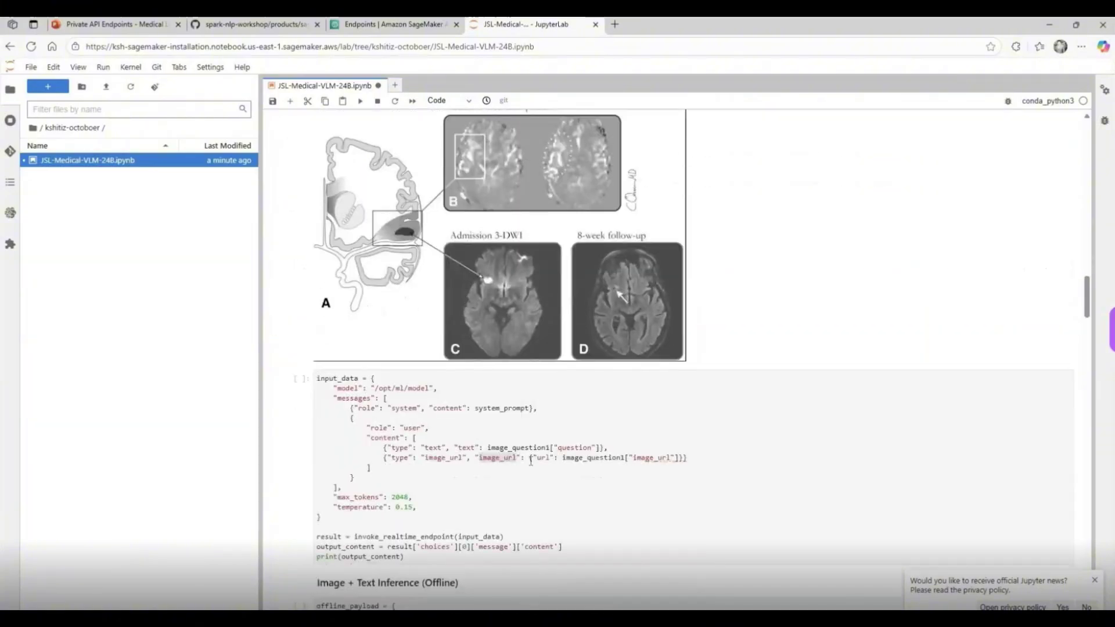
left_click_drag(530, 460, 617, 459)
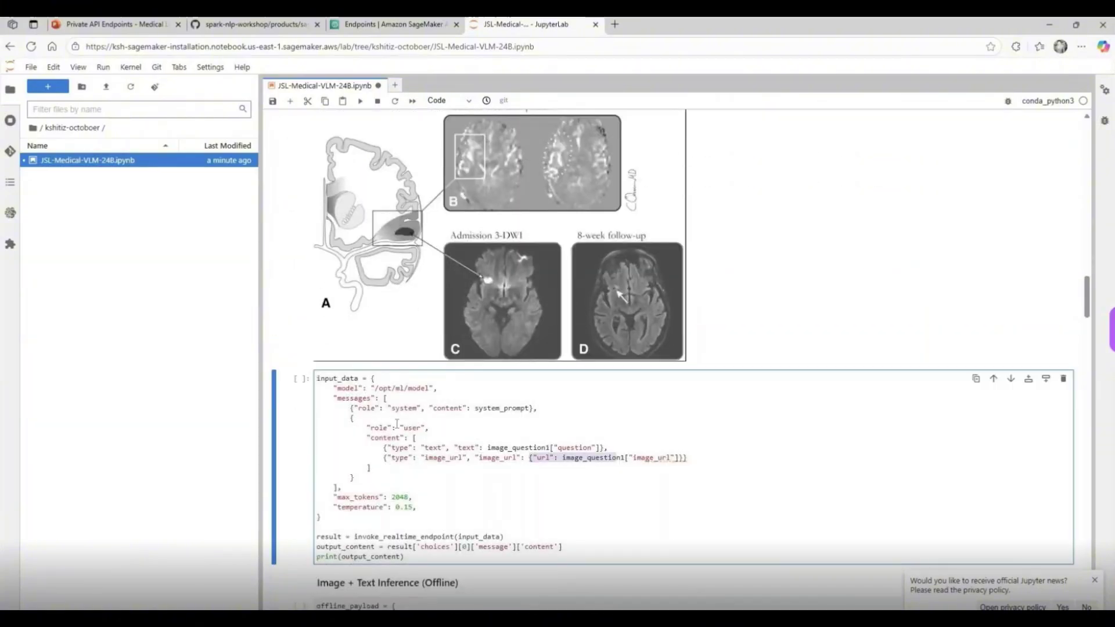
Run the online image inference cell that sends image_question1's question and image URL to the real-time endpoint.
left_click_drag(398, 424, 344, 383)
left_click(351, 397)
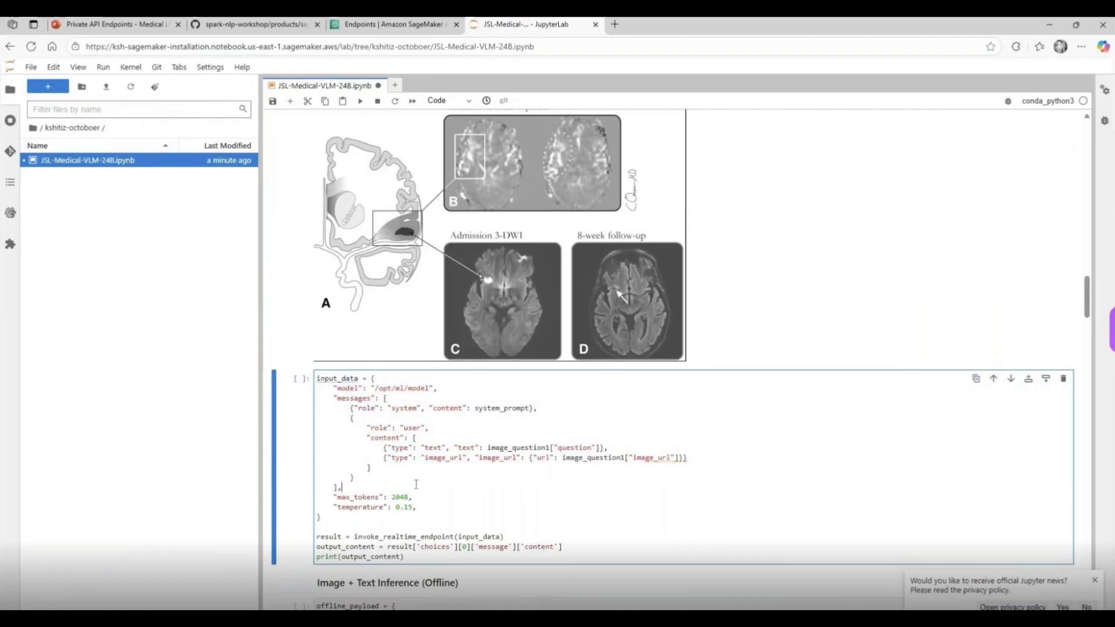
left_click(362, 102)
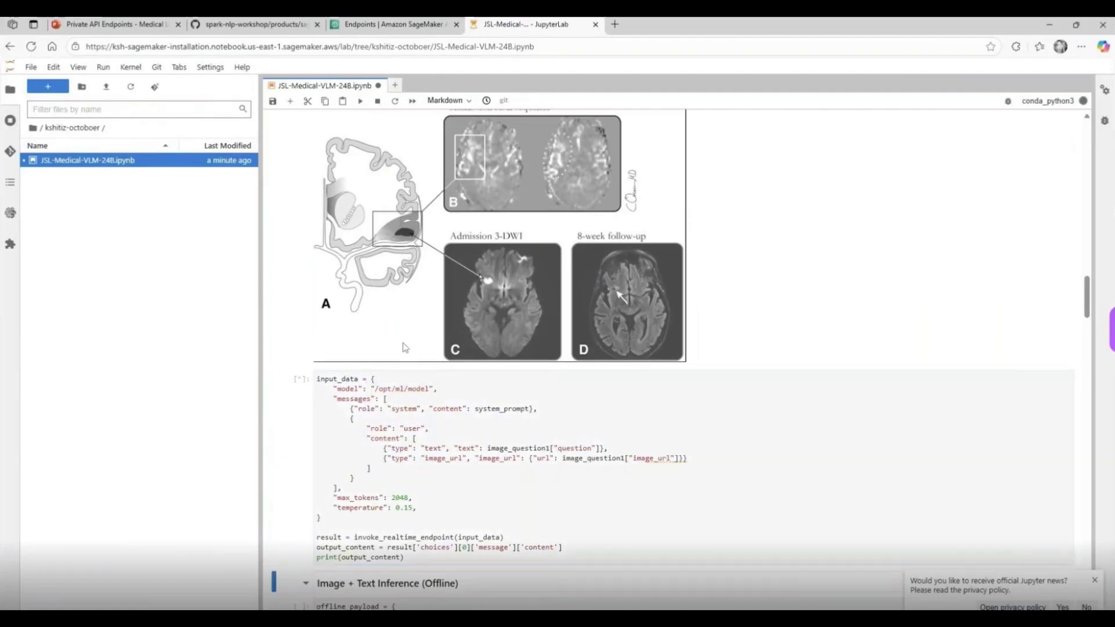
scroll(405, 347, "up", 3)
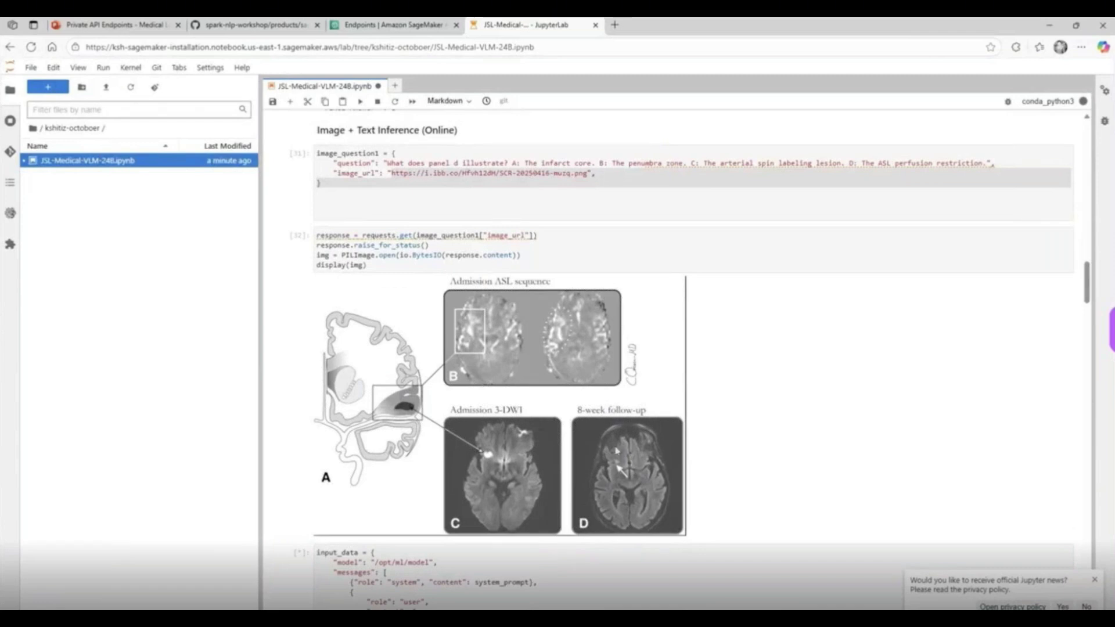
scroll(607, 454, "down", 4)
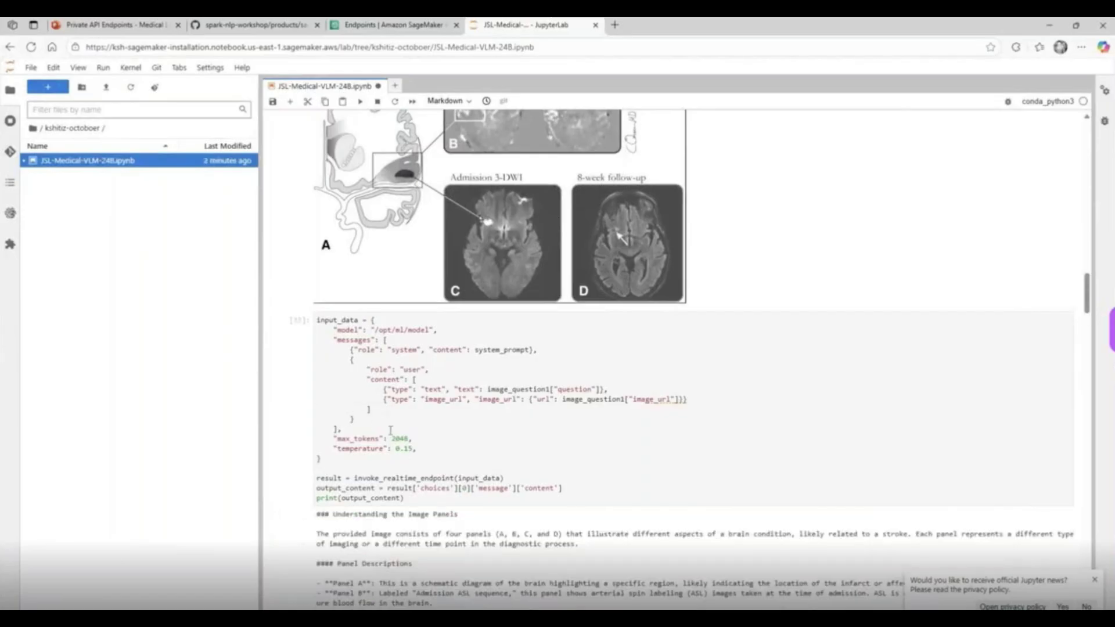
scroll(389, 411, "down", 2)
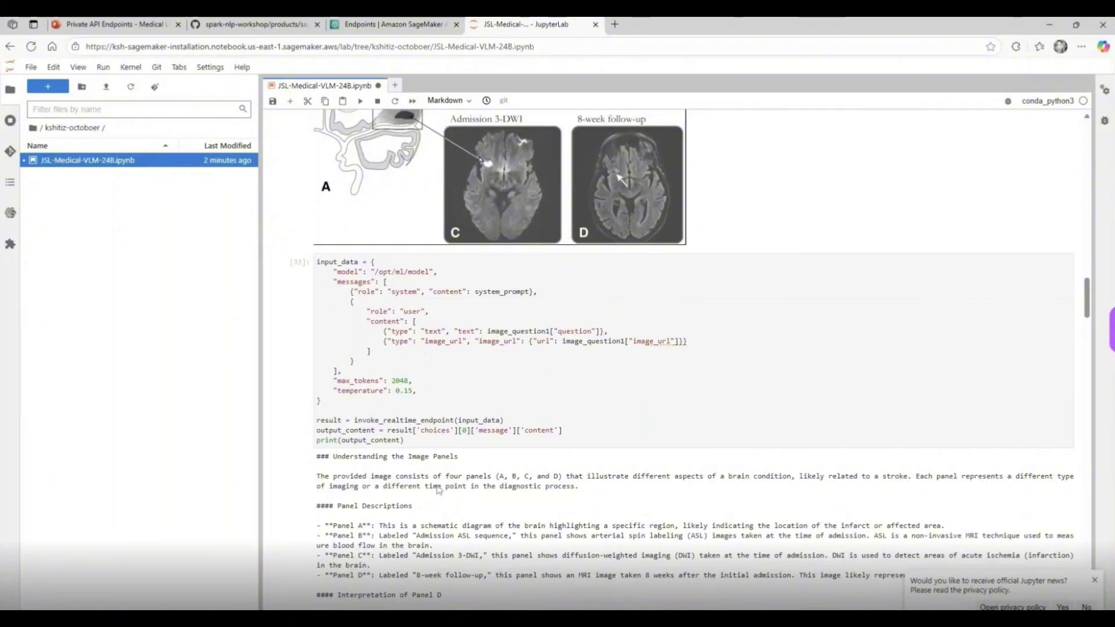
Compare the generated panel descriptions, especially those for Panel A and Panel D, with the displayed brain scan figure.
scroll(529, 473, "up", 4)
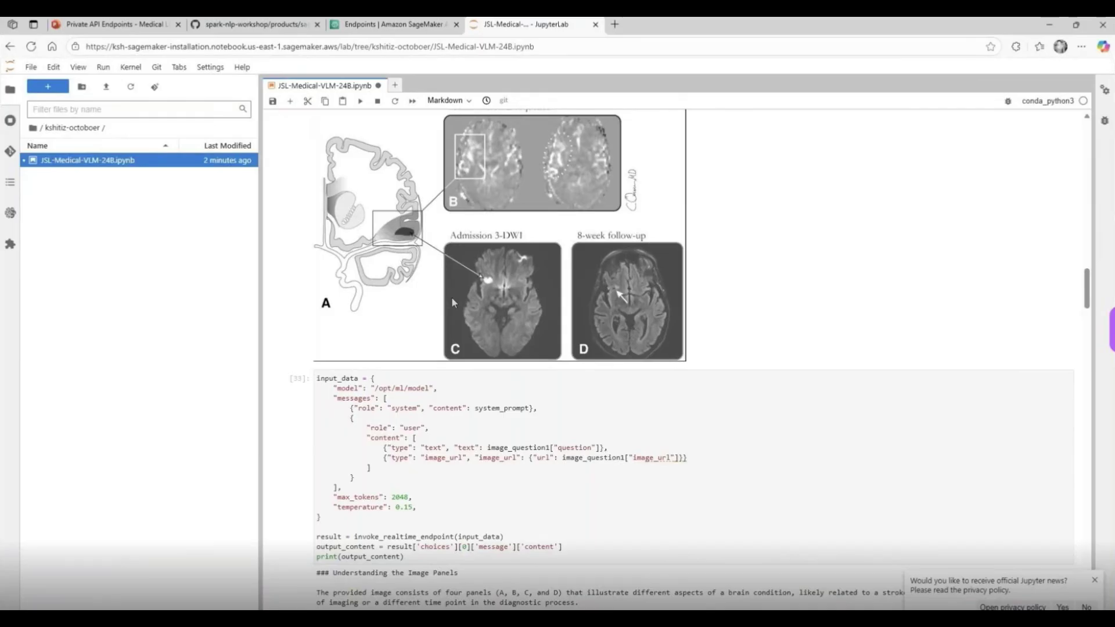
scroll(455, 303, "down", 6)
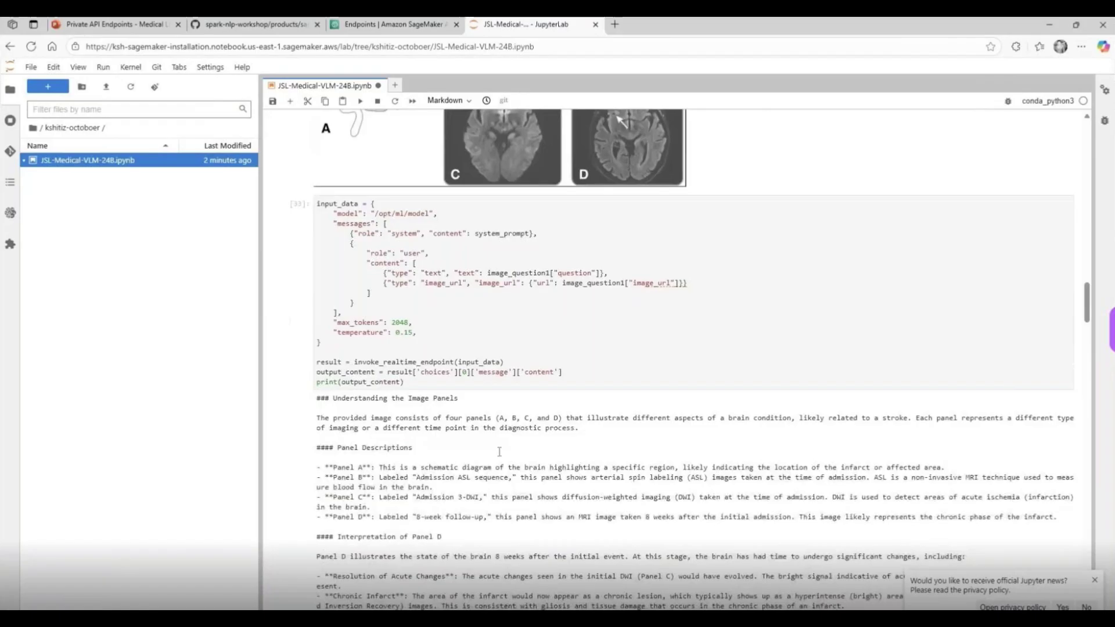
left_click_drag(366, 468, 673, 468)
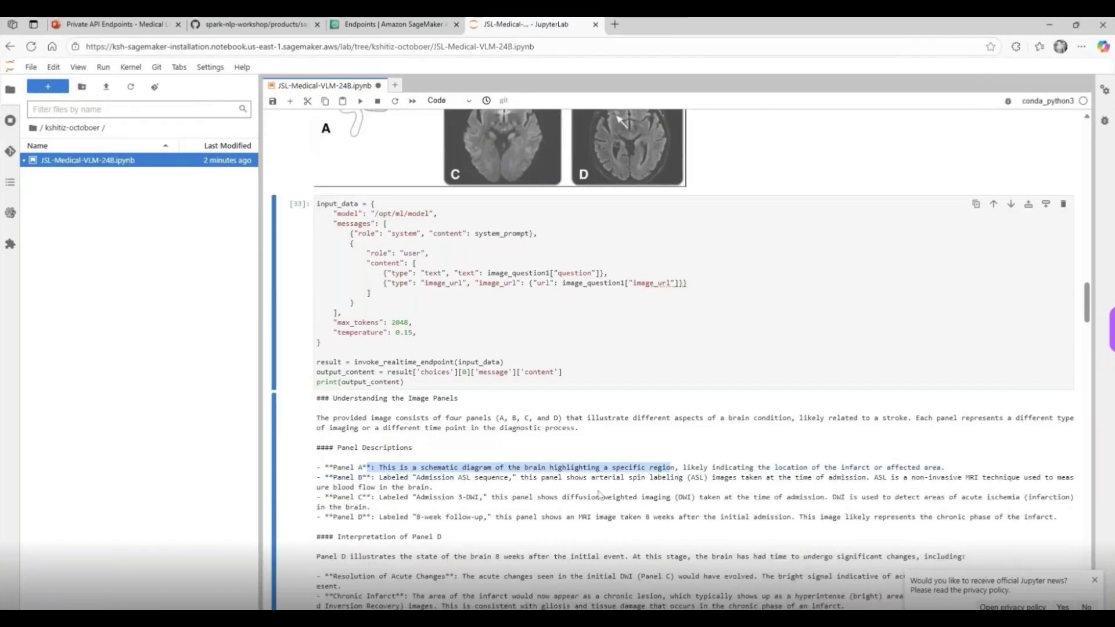
left_click_drag(378, 517, 528, 516)
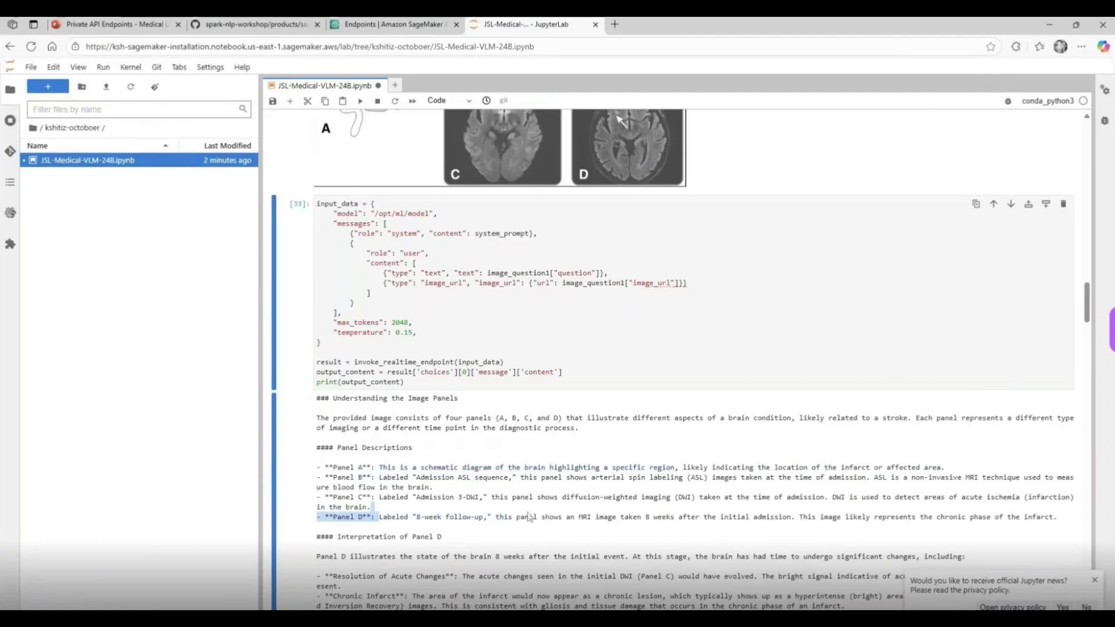
scroll(529, 516, "up", 3)
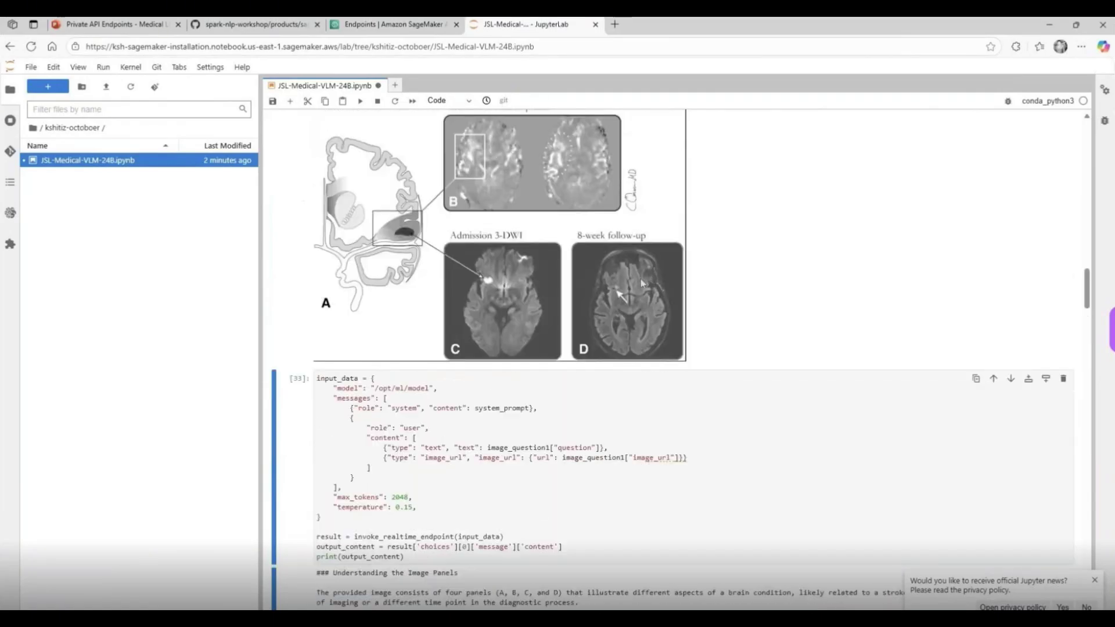
scroll(590, 360, "down", 3)
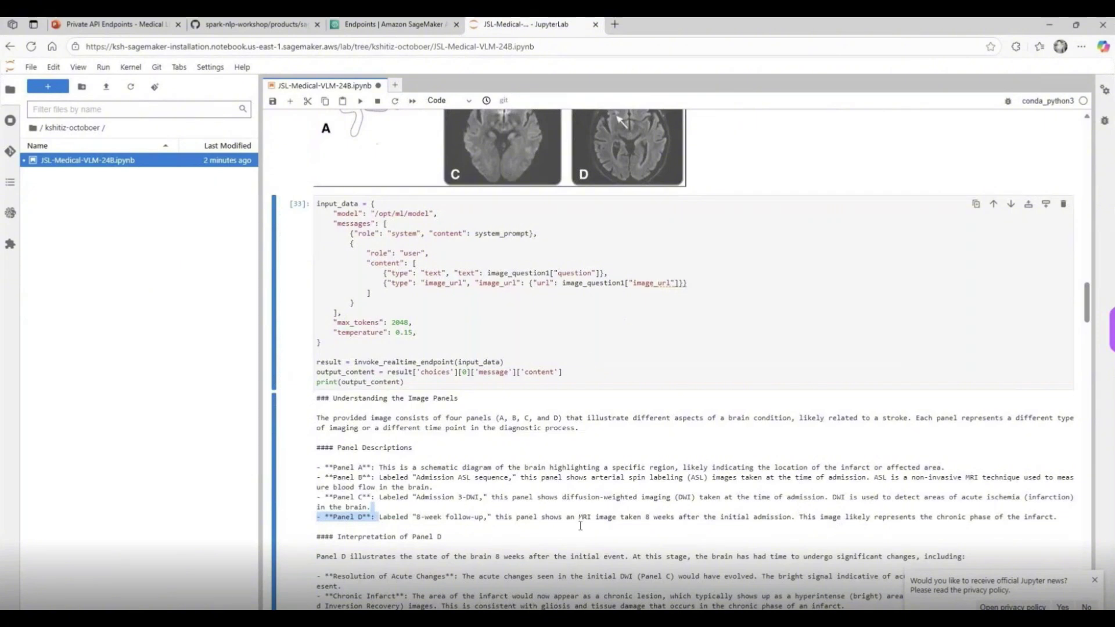
left_click_drag(544, 518, 730, 518)
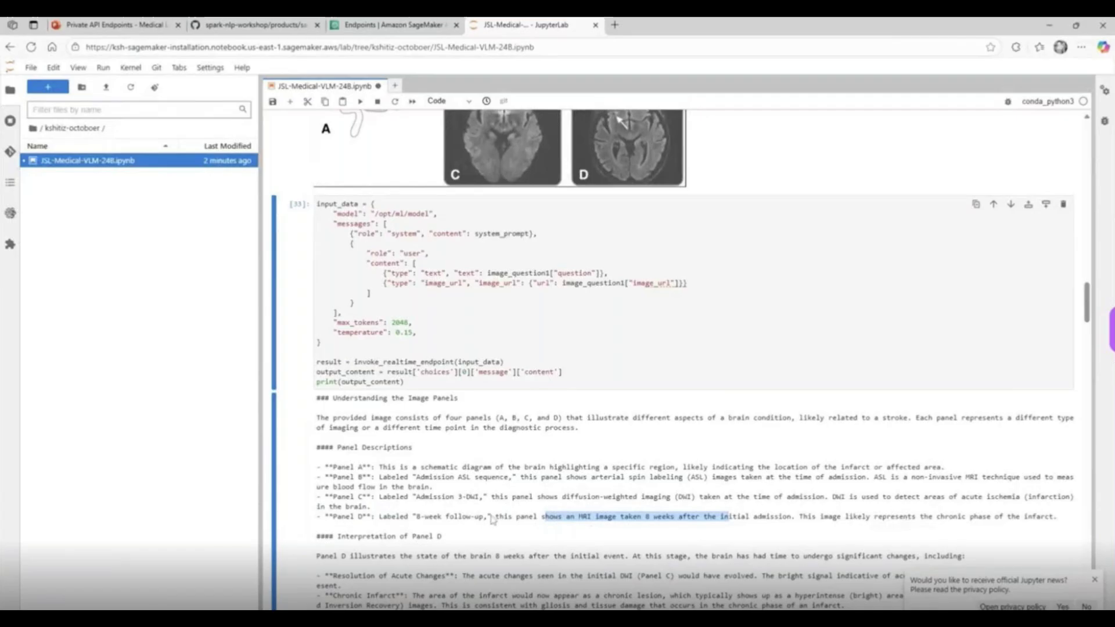
Read the model's interpretation of Panel D and its conclusion, checking them against the brain scan figure.
scroll(491, 518, "down", 2)
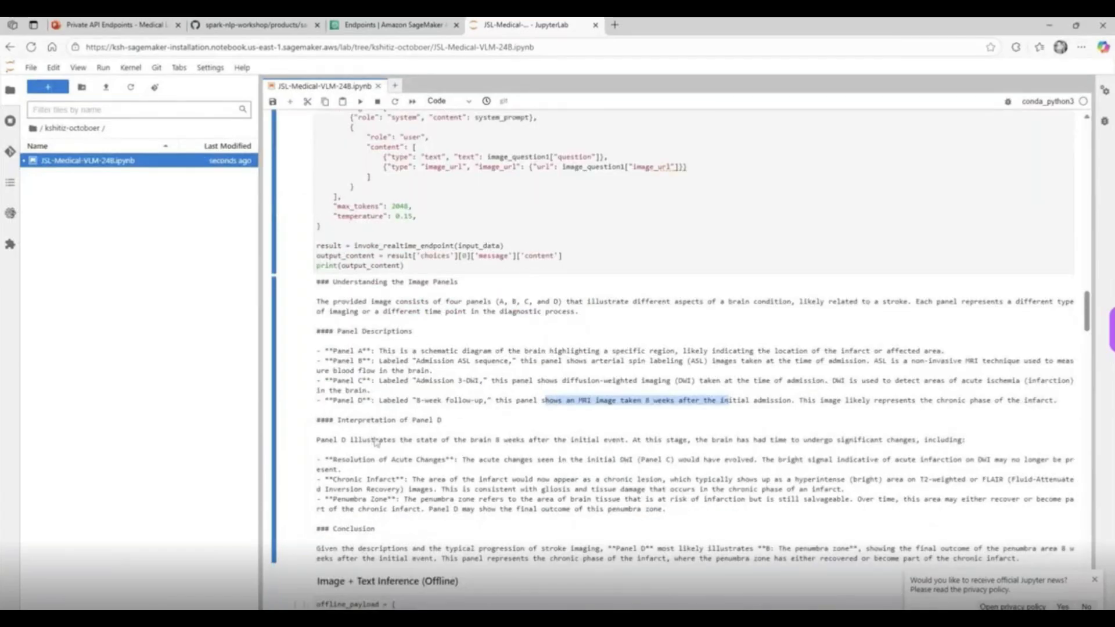
scroll(375, 443, "up", 6)
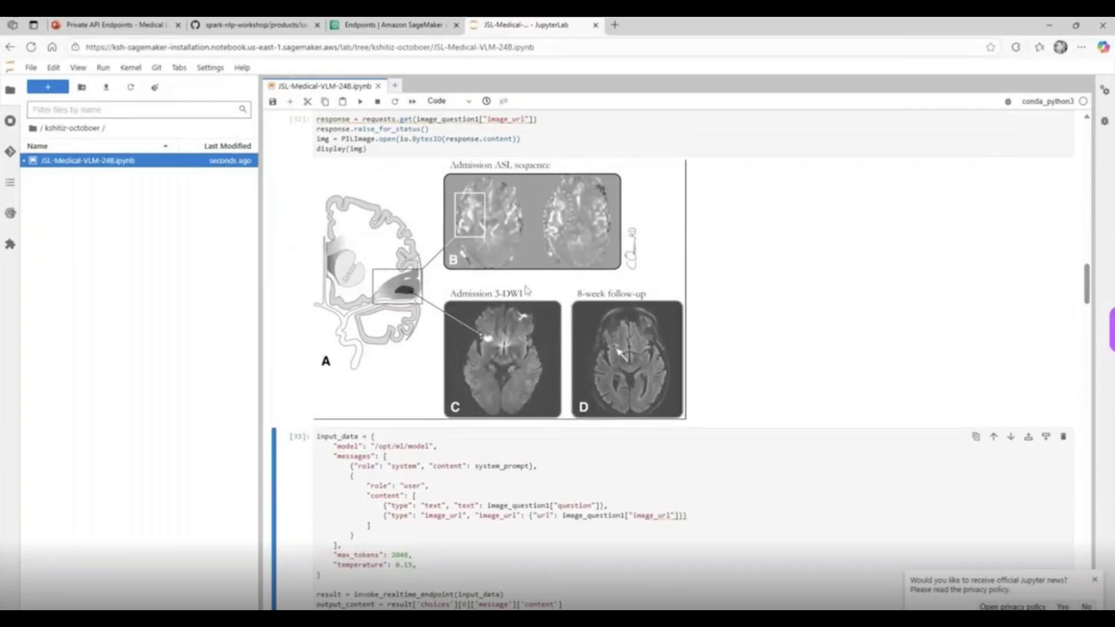
scroll(540, 336, "down", 7)
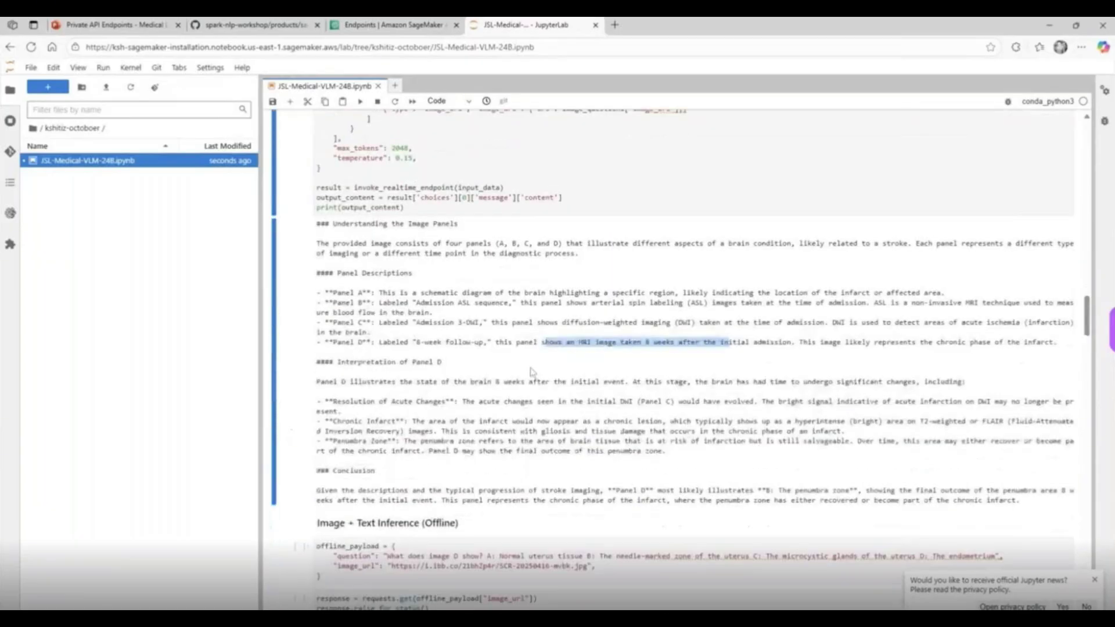
scroll(530, 372, "down", 1)
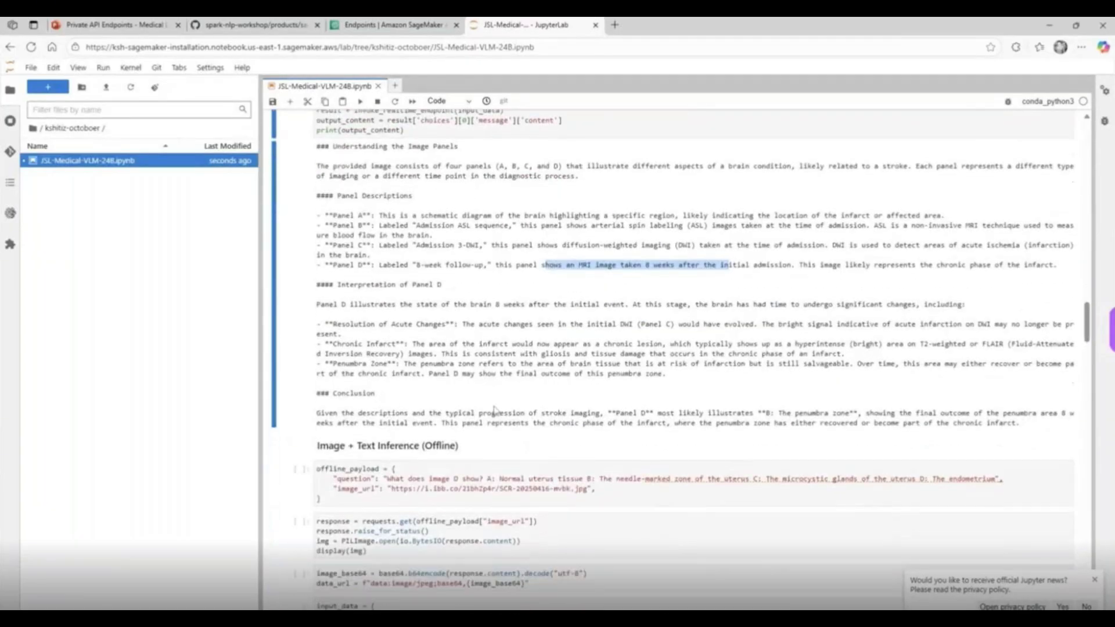
scroll(491, 413, "up", 1)
scroll(488, 417, "up", 6)
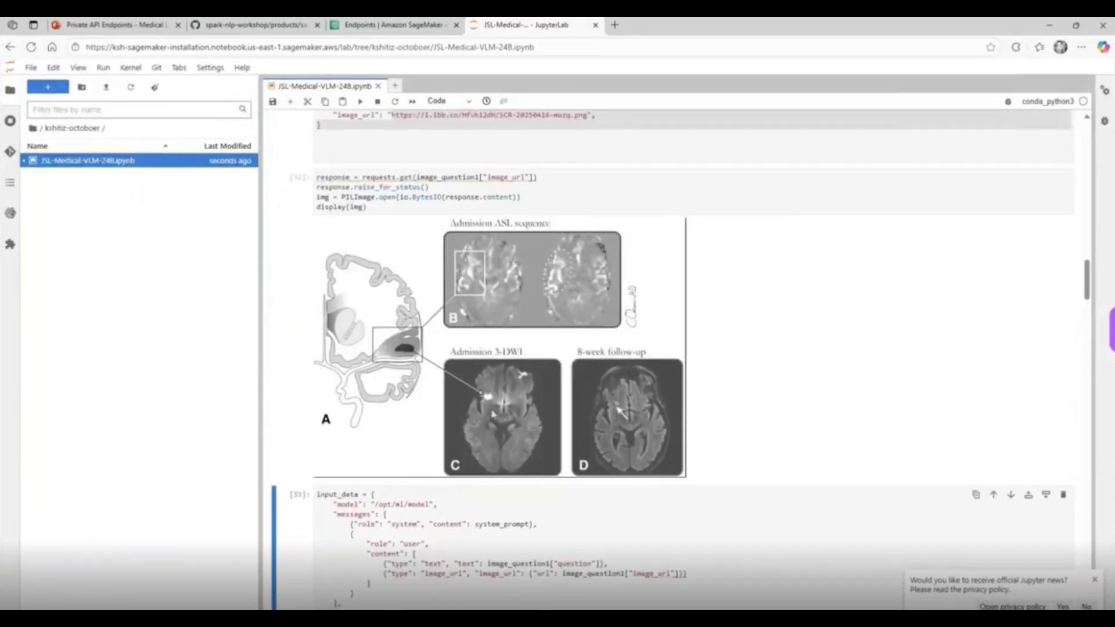
Run the offline_payload cell under Image + Text Inference (Offline) and the following cell that downloads and displays its image.
scroll(492, 413, "down", 9)
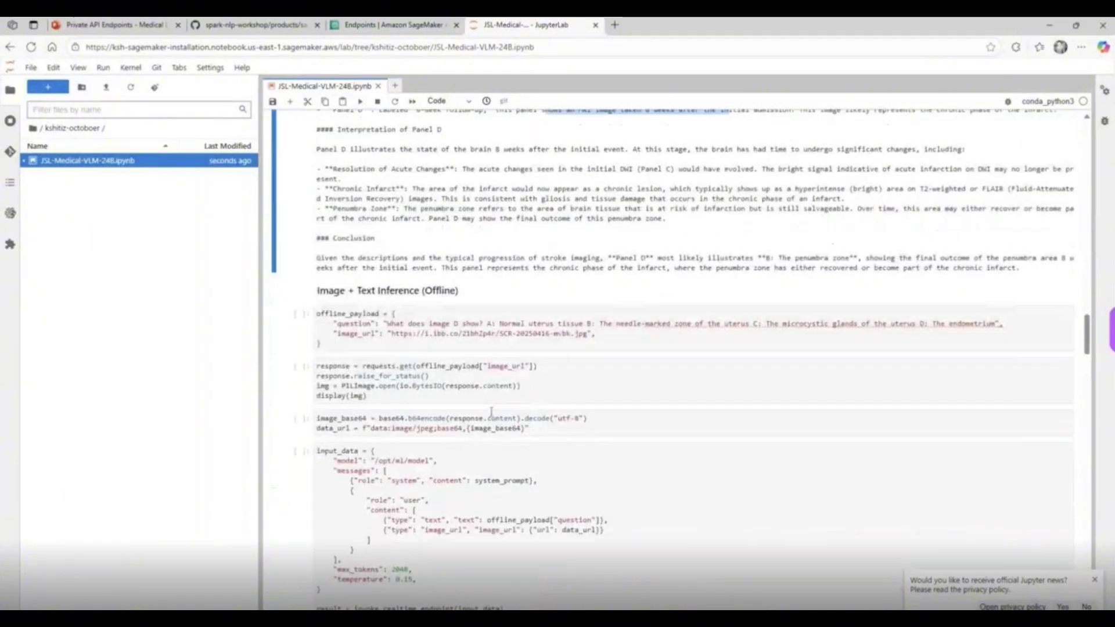
left_click(435, 428)
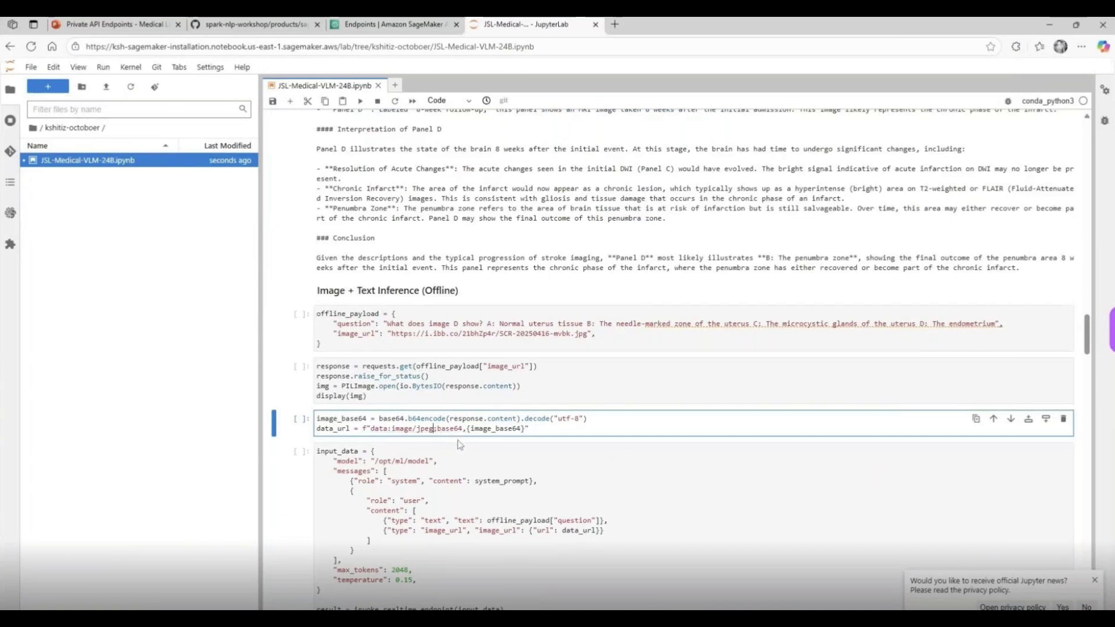
left_click(425, 328)
key("shift+Return")
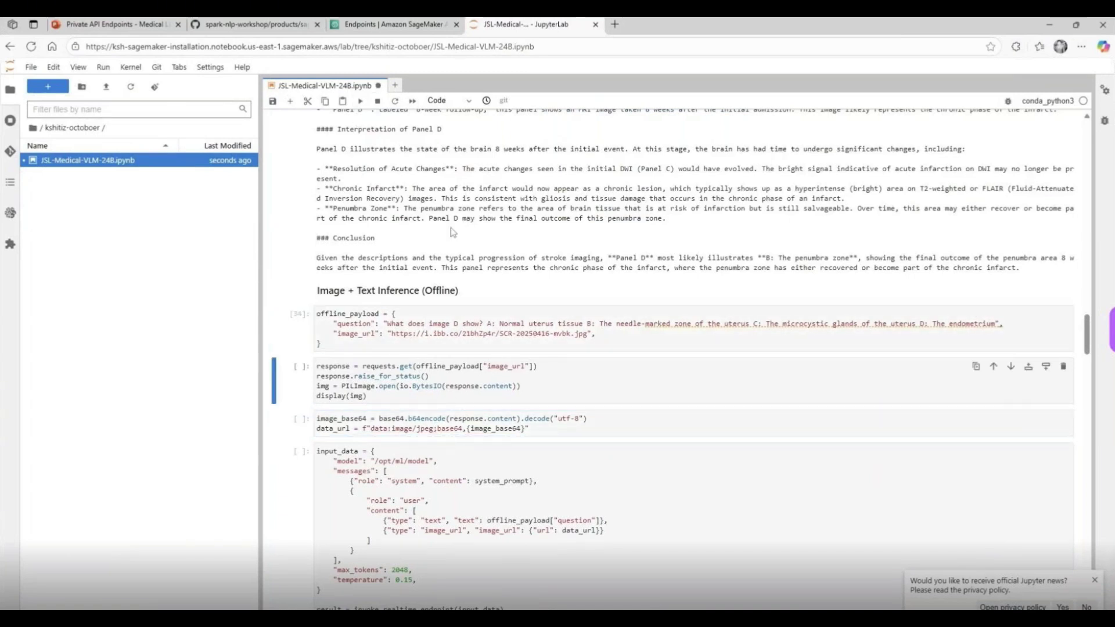
key("shift+Return")
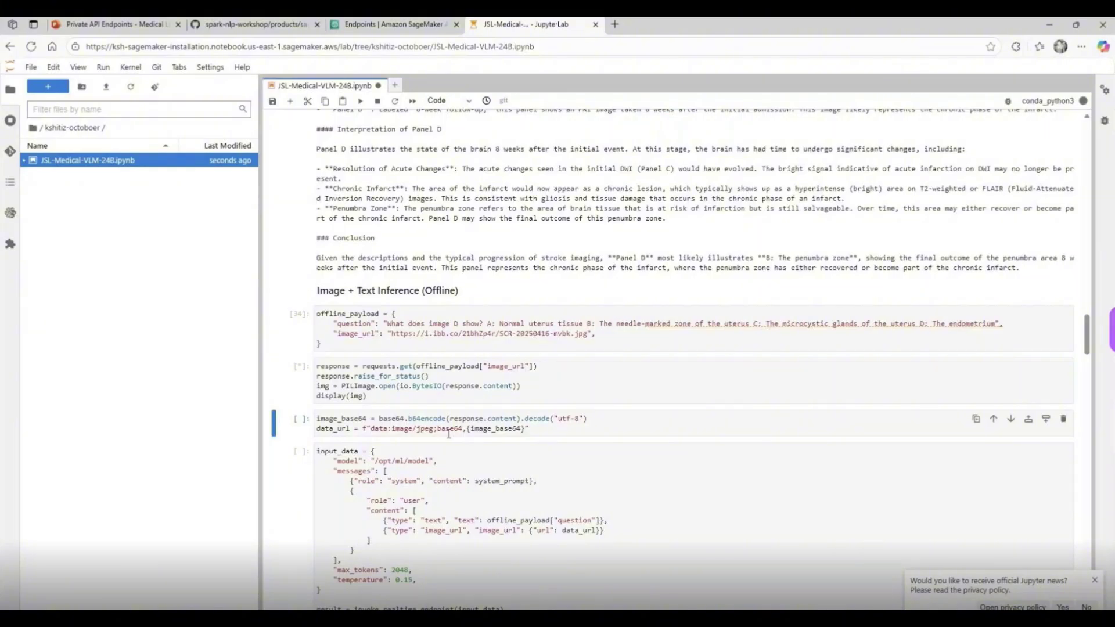
scroll(475, 403, "down", 3)
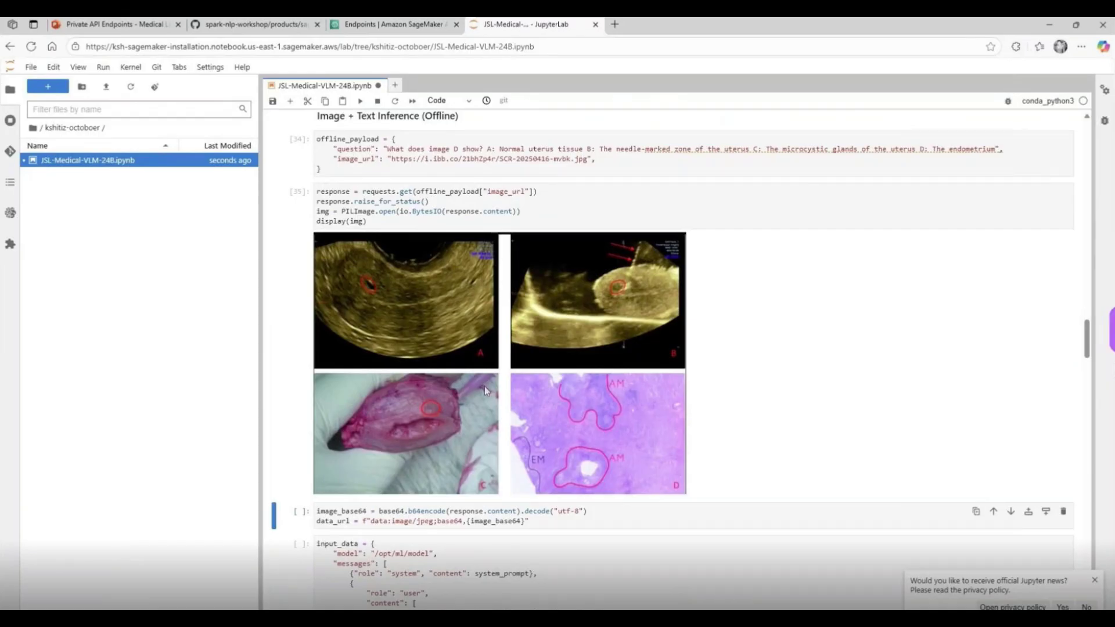
Run the cell that encodes the downloaded image as base64 and builds data_url from it.
scroll(485, 386, "down", 1)
left_click(448, 462)
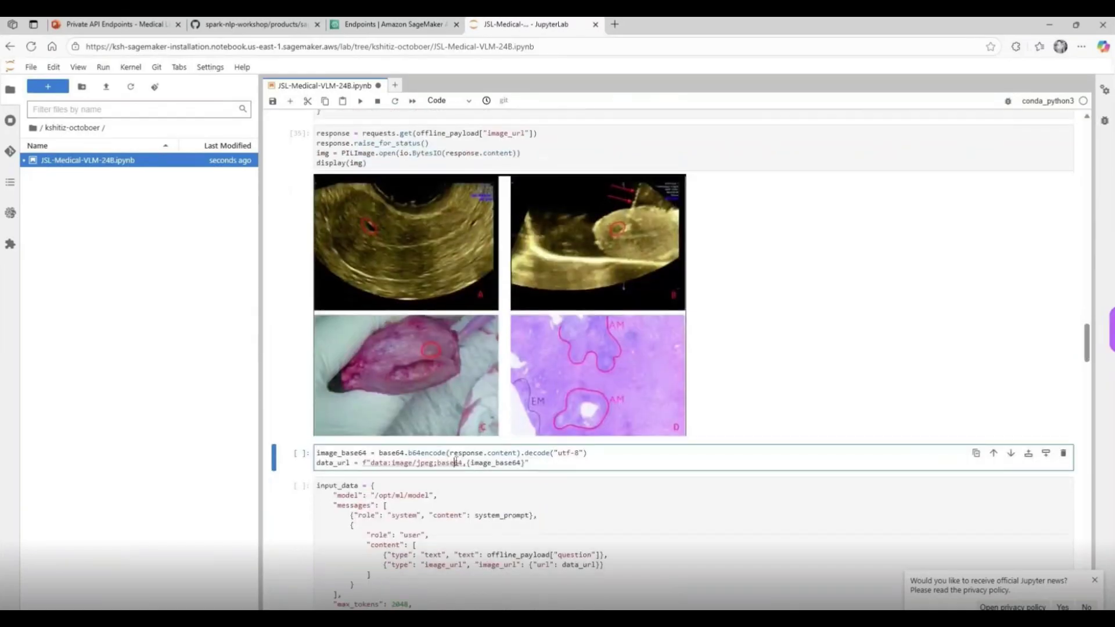
key("shift+Return")
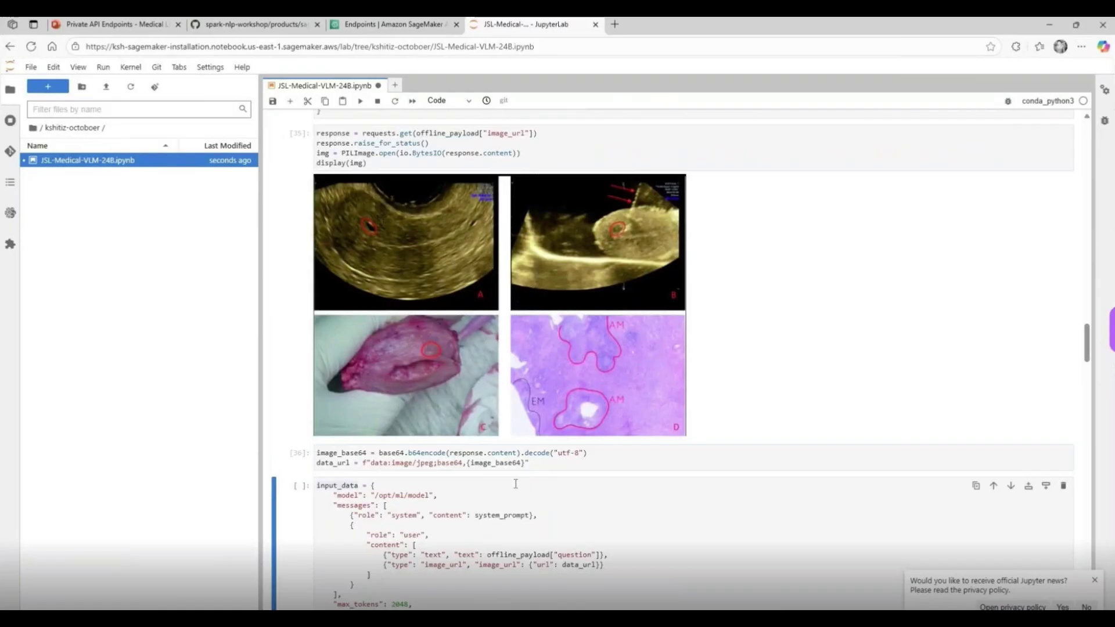
Review the offline_payload question about image D alongside the four-panel picture and the offline inference cell.
scroll(517, 484, "up", 2)
scroll(518, 486, "up", 1)
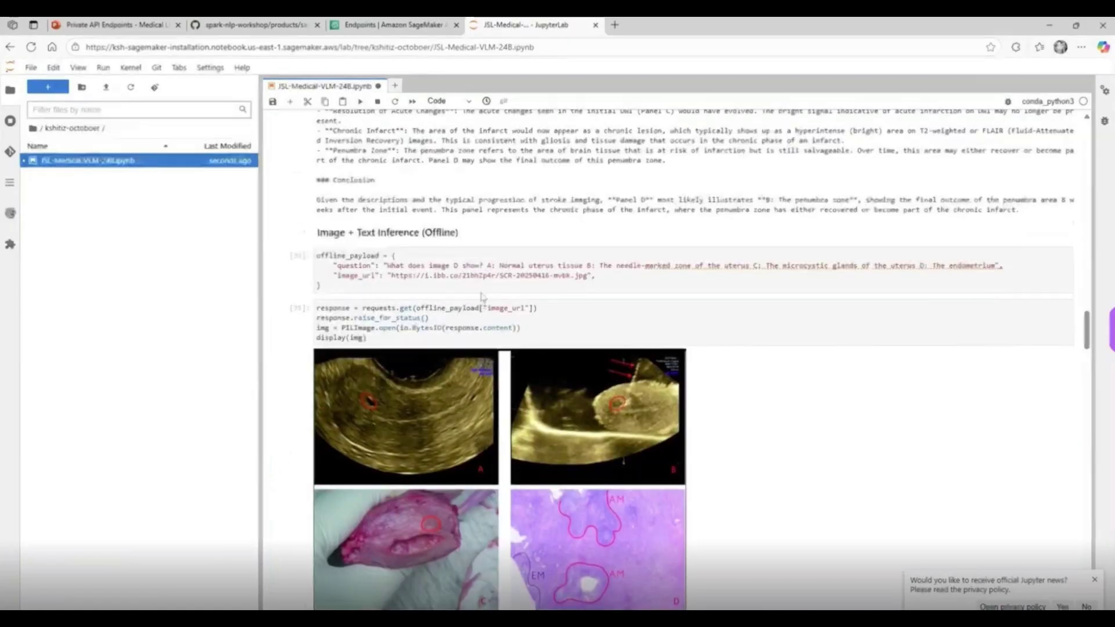
scroll(556, 452, "down", 2)
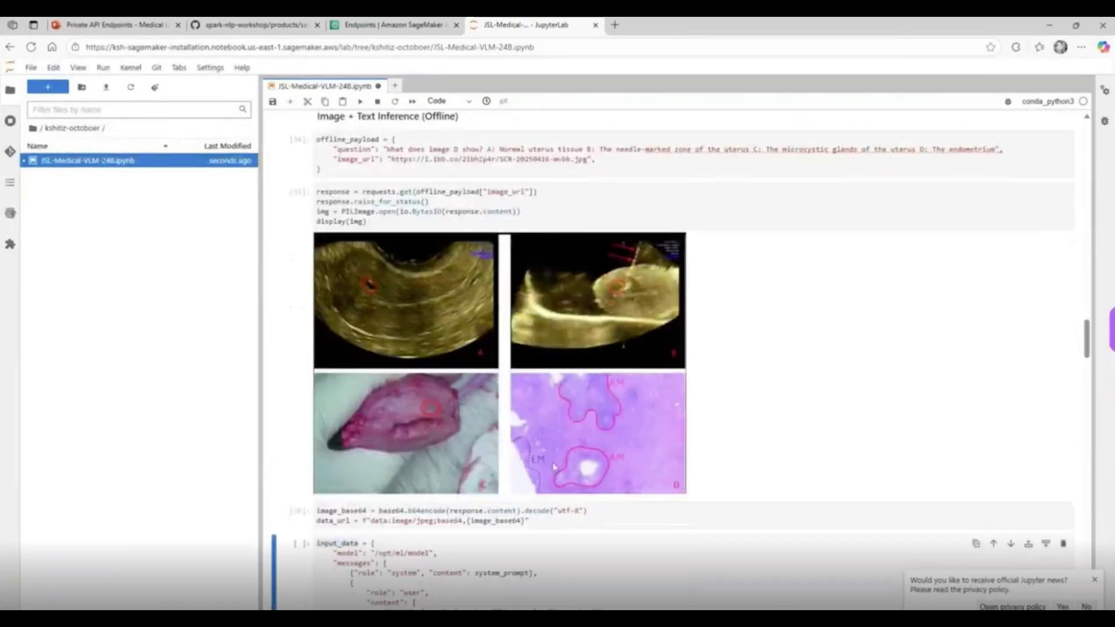
scroll(556, 451, "up", 1)
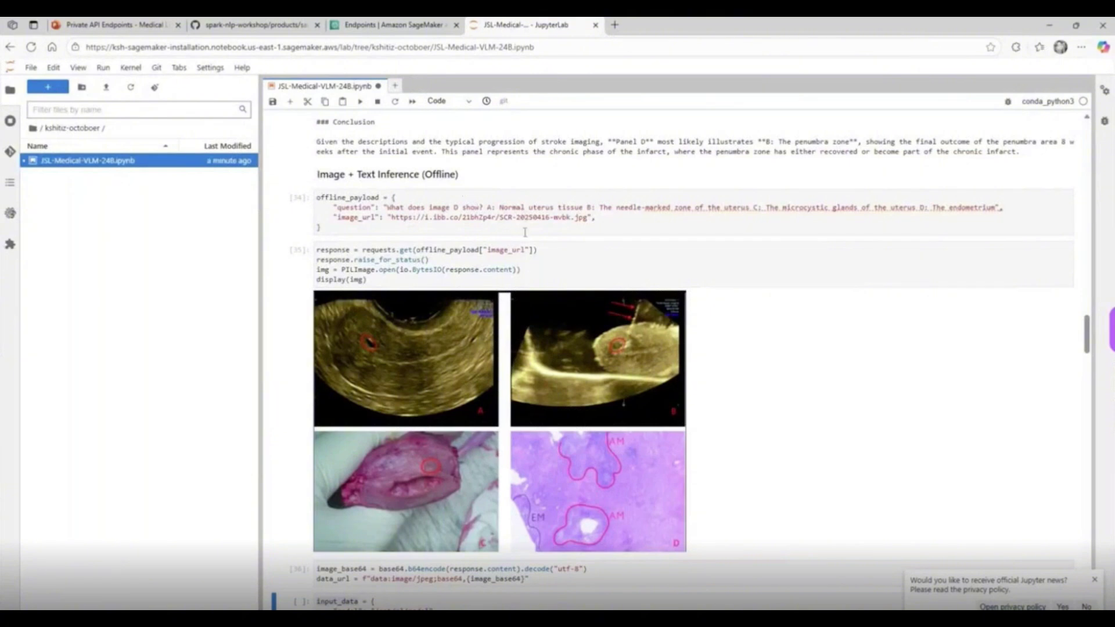
scroll(668, 533, "down", 5)
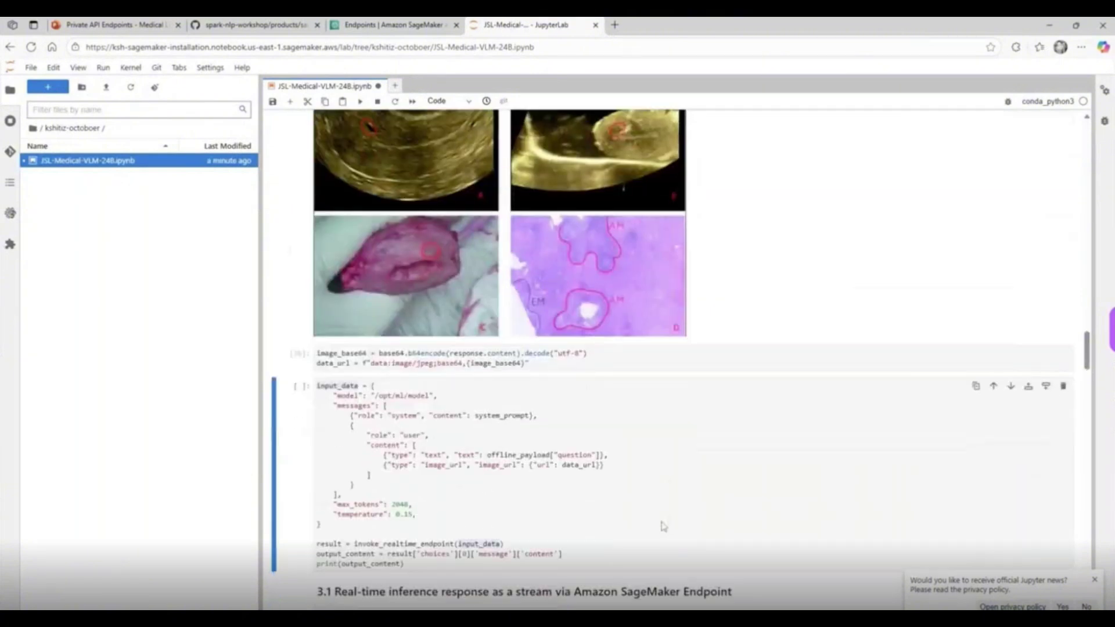
scroll(441, 479, "down", 2)
scroll(542, 292, "up", 1)
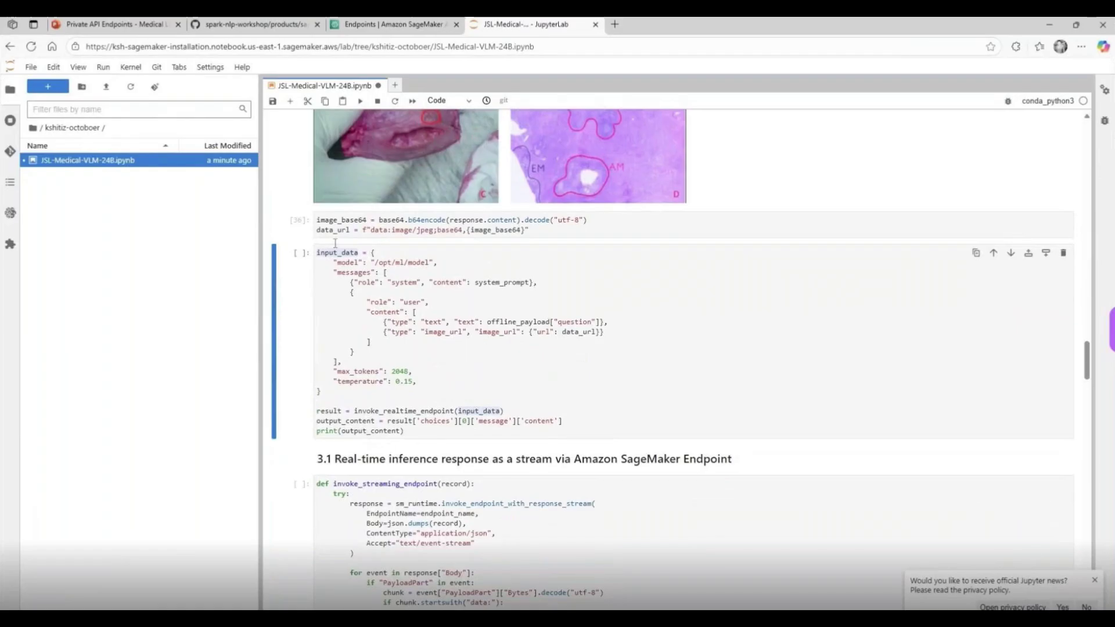
Examine how the base64 data_url is passed as image_url in the offline input_data, and compare it with the online payload.
left_click(345, 222)
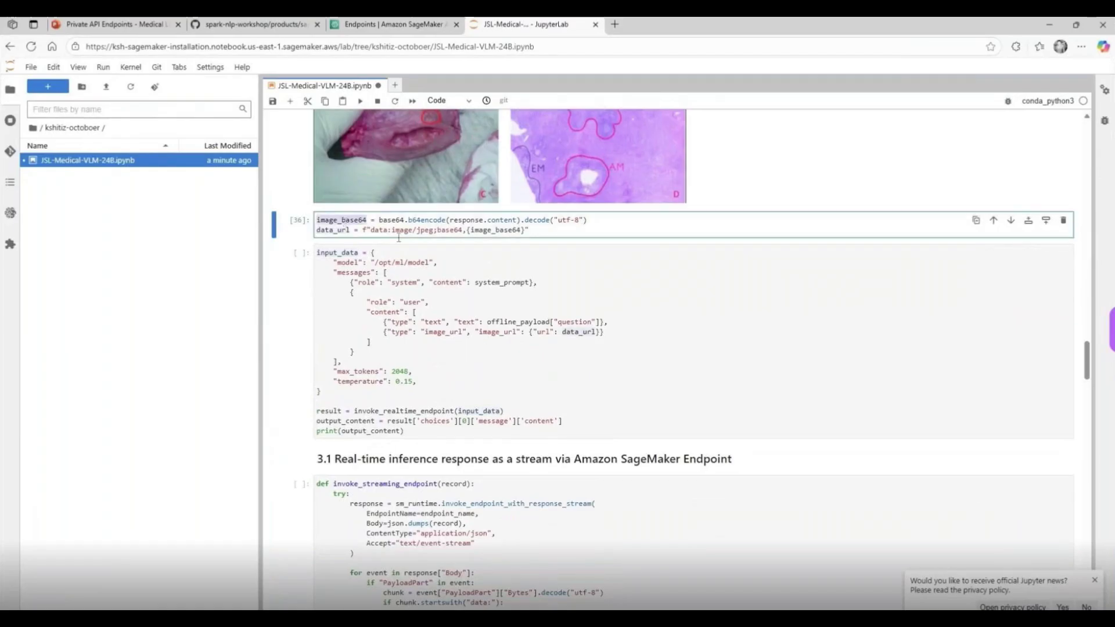
left_click_drag(437, 230, 528, 230)
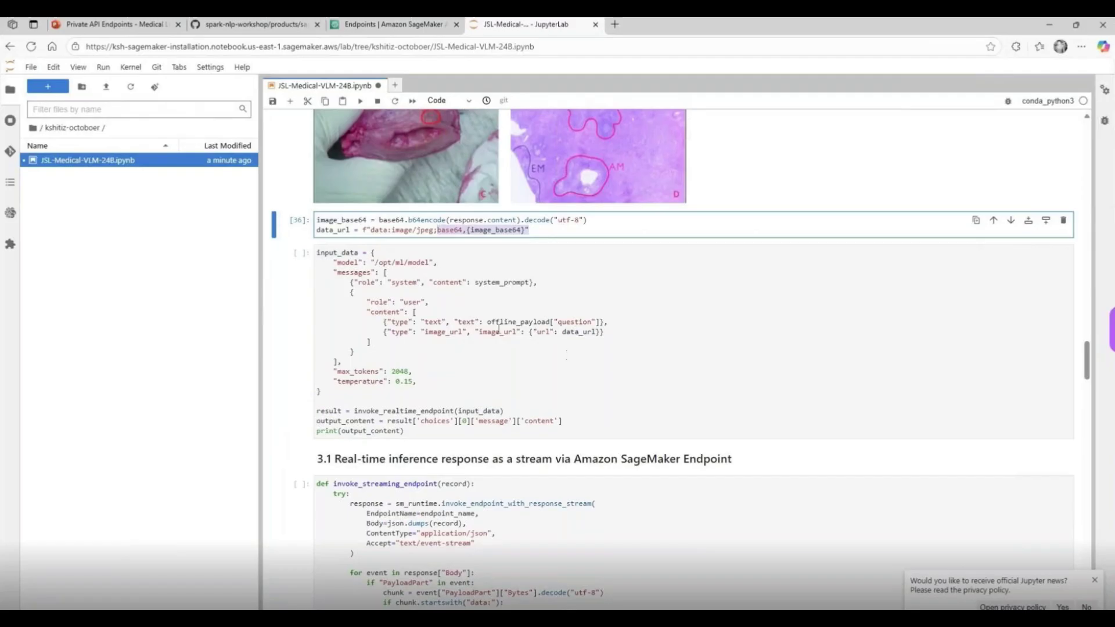
left_click(436, 333)
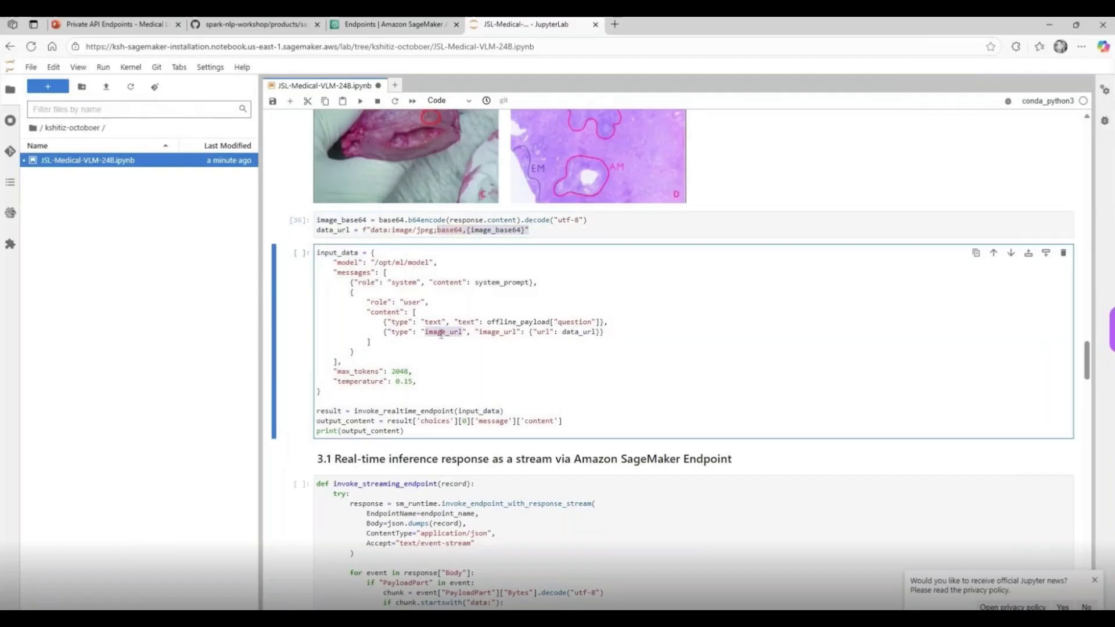
left_click(497, 332)
scroll(557, 340, "up", 8)
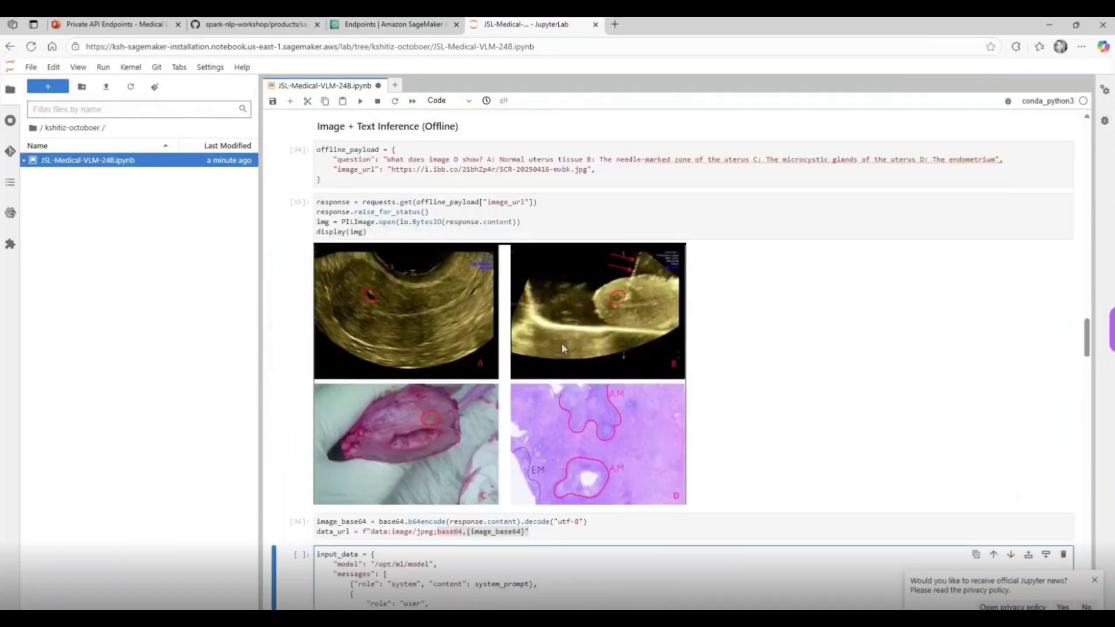
scroll(544, 353, "up", 7)
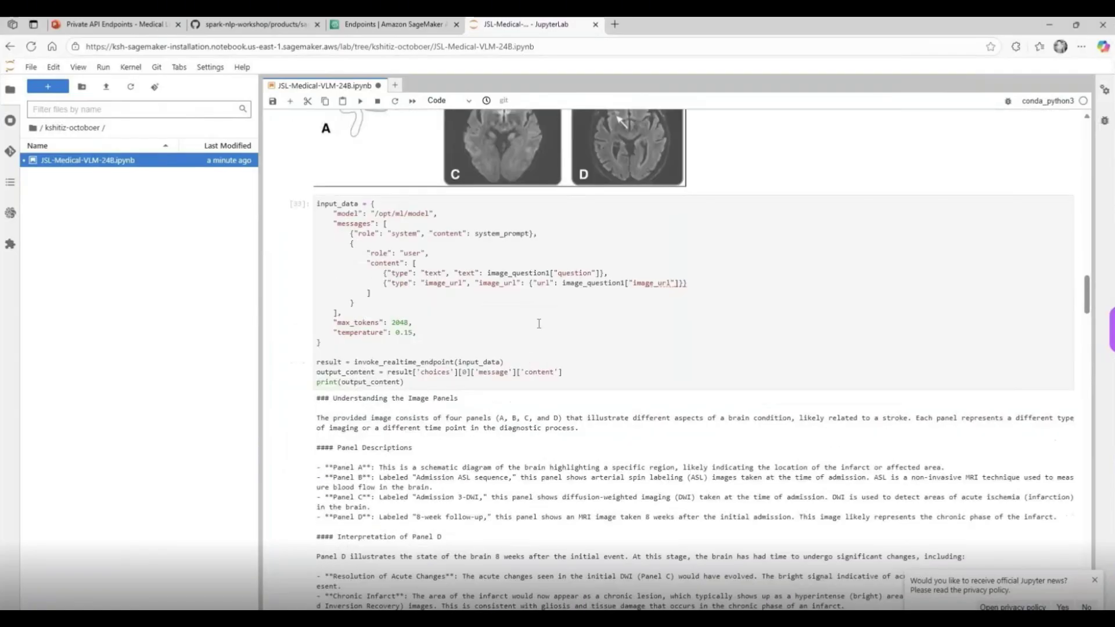
scroll(568, 292, "down", 14)
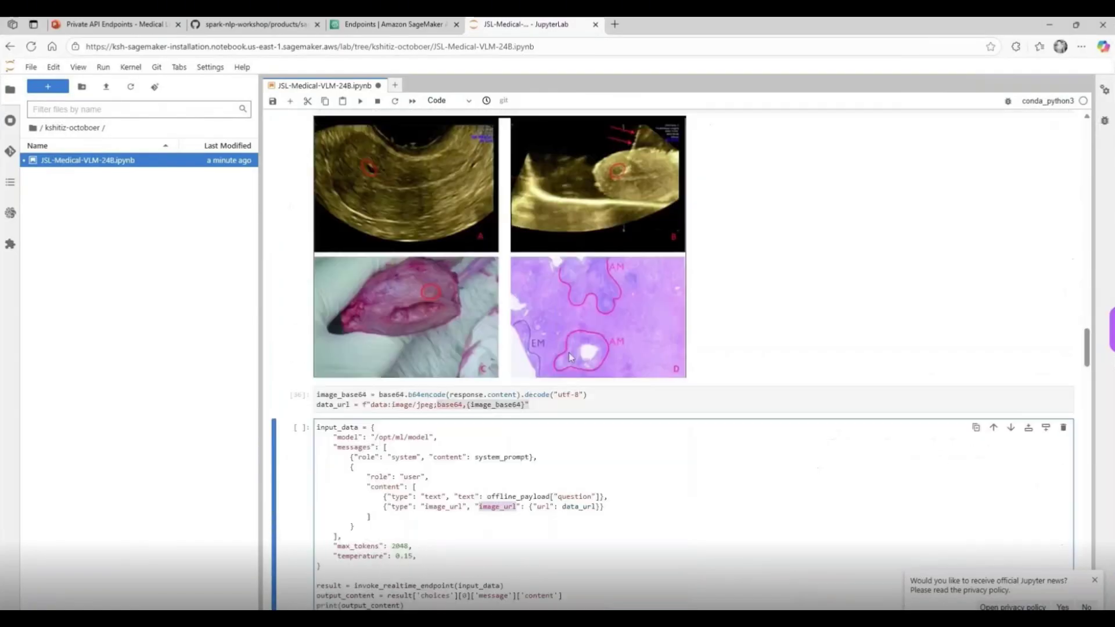
Run the offline image inference cell that sends the offline_payload question with the base64 data_url, and read through its answer.
scroll(512, 480, "down", 1)
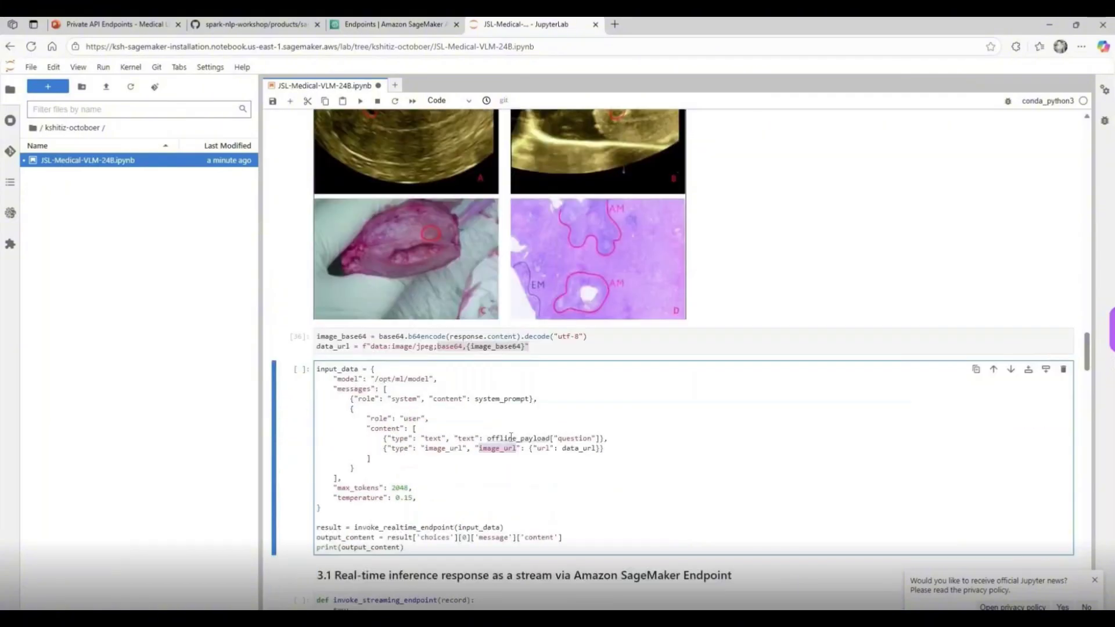
left_click(507, 438)
left_click(403, 448)
scroll(441, 467, "down", 1)
scroll(435, 470, "down", 2)
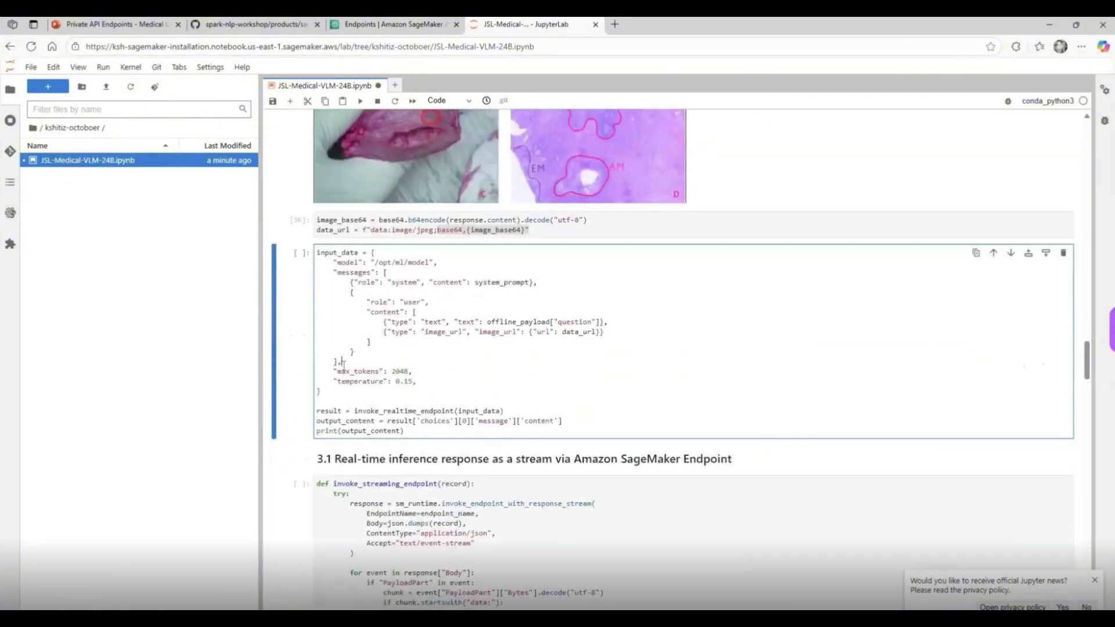
key("shift+Return")
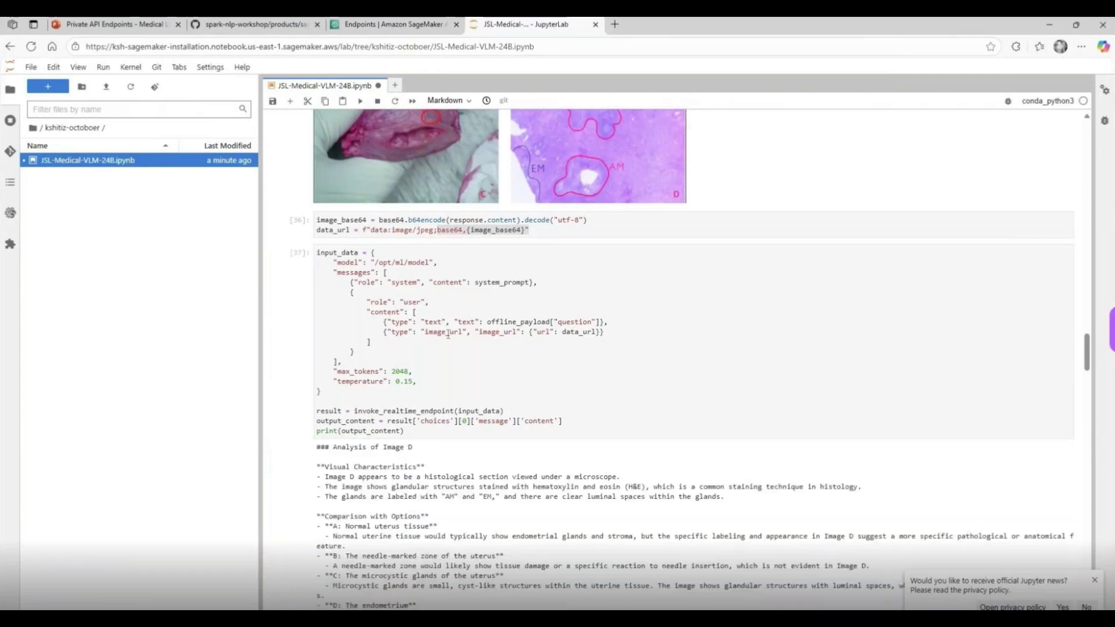
scroll(473, 323, "down", 1)
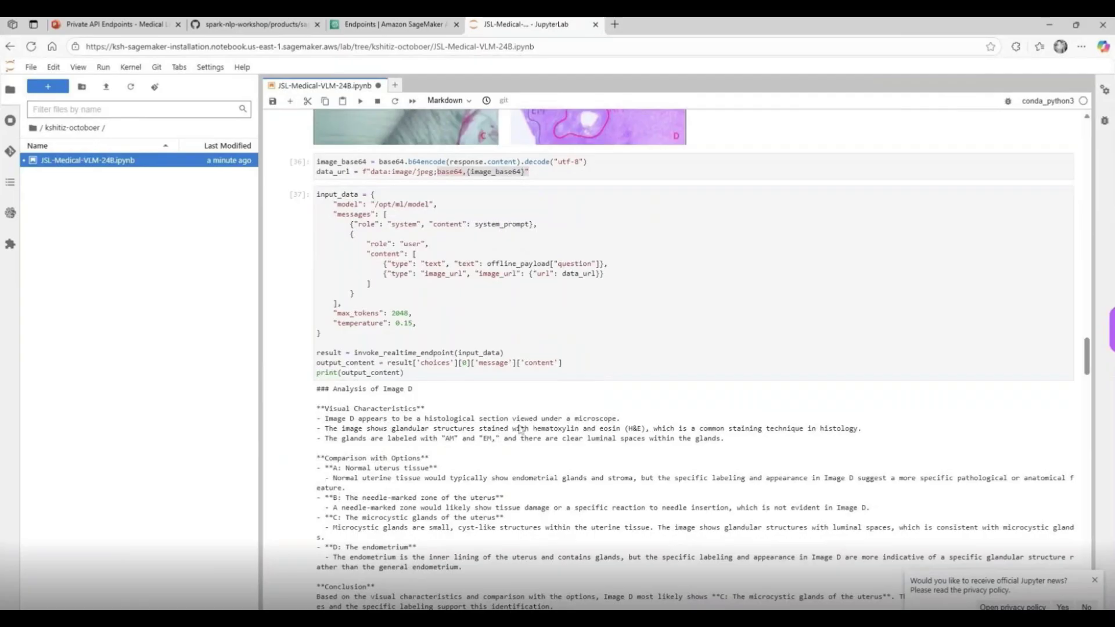
scroll(598, 424, "down", 1)
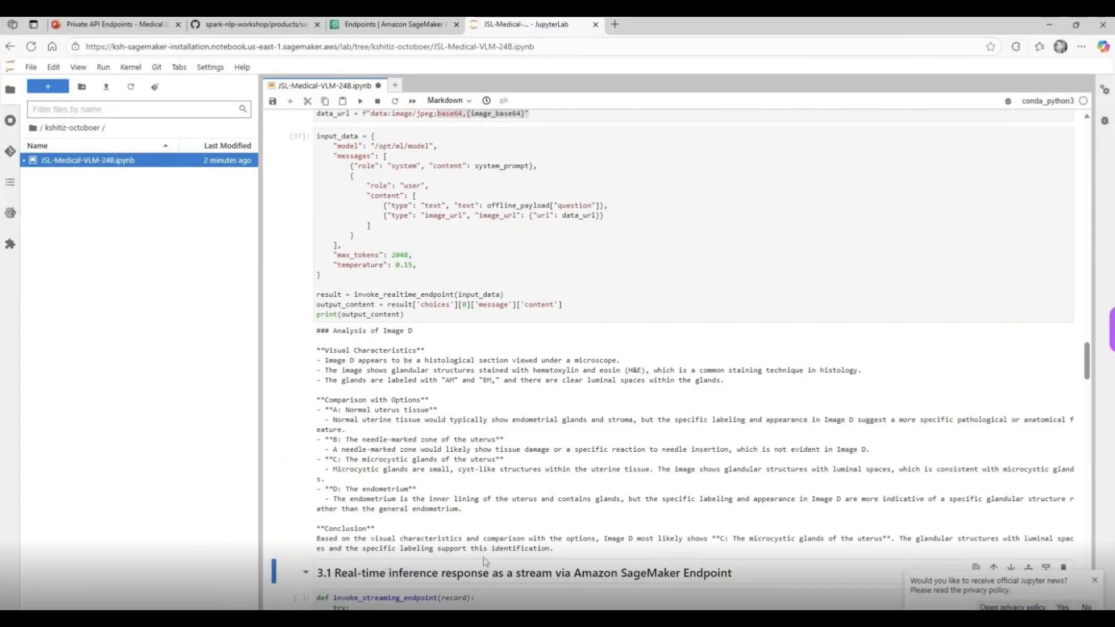
Examine the offline_payload image_url, the four-panel picture and the base64 data_url line that feed the offline inference request.
scroll(534, 516, "up", 1)
scroll(534, 516, "up", 8)
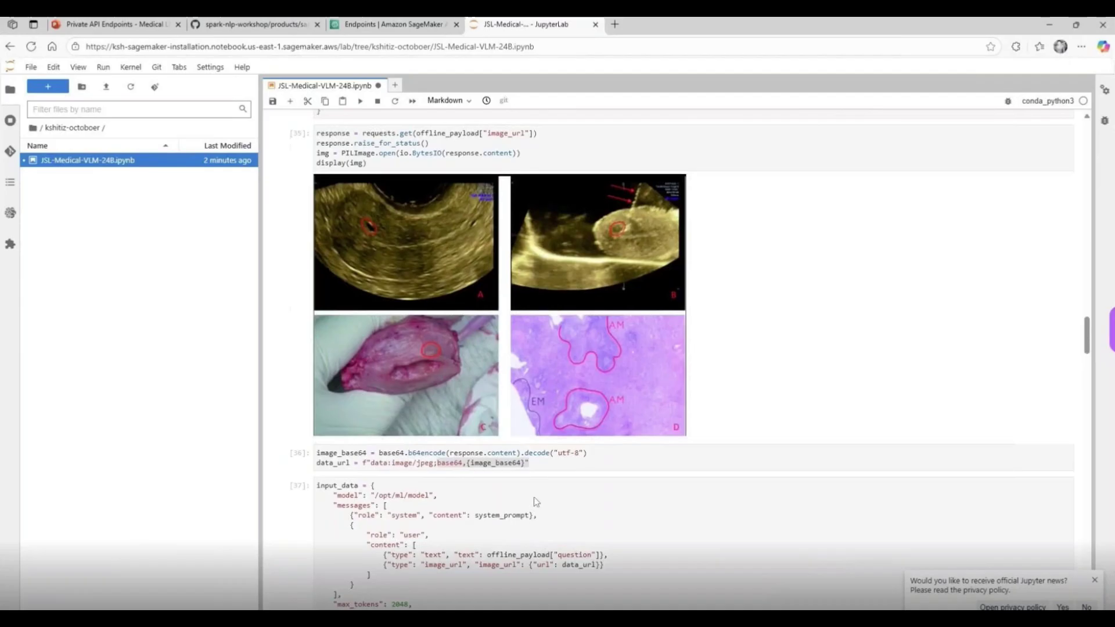
scroll(507, 414, "up", 2)
scroll(507, 415, "up", 2)
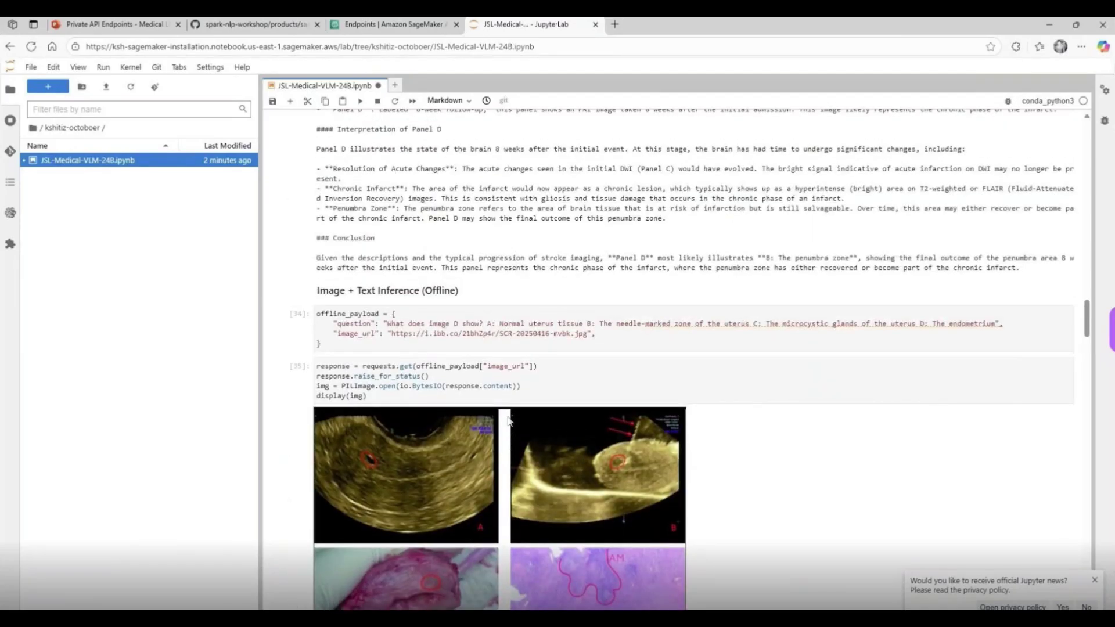
left_click(393, 334)
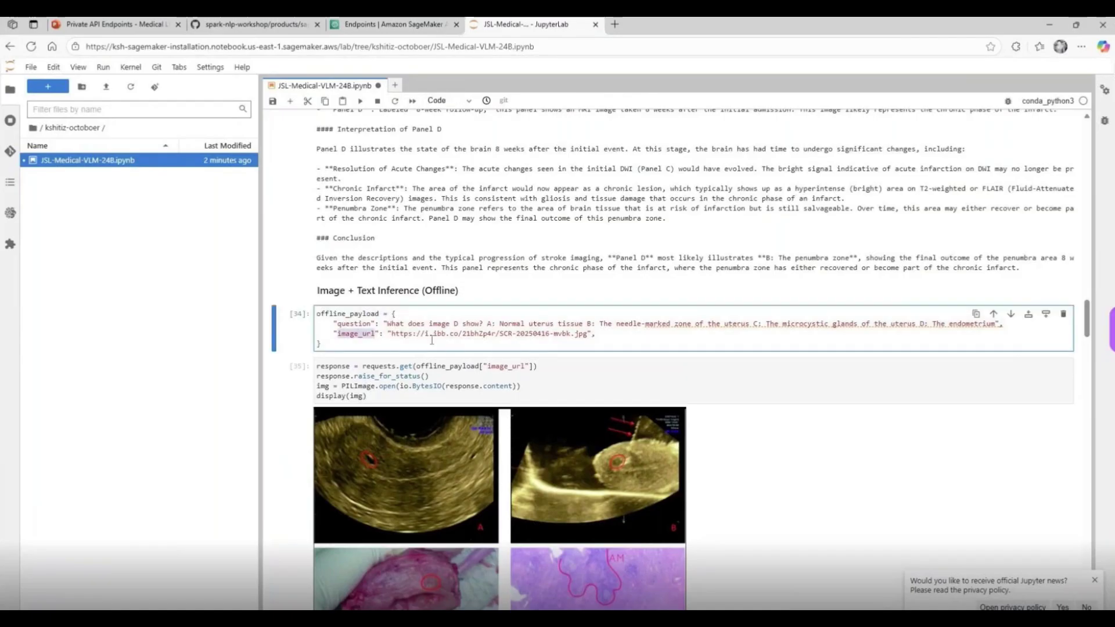
left_click_drag(391, 333, 588, 333)
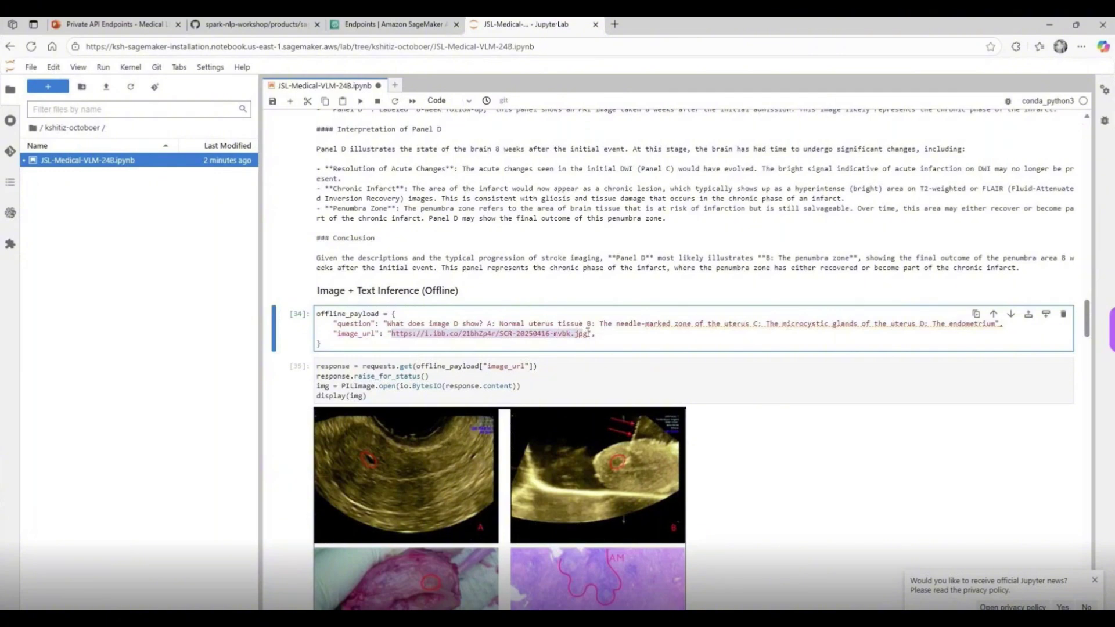
scroll(588, 333, "up", 2)
scroll(587, 333, "up", 3)
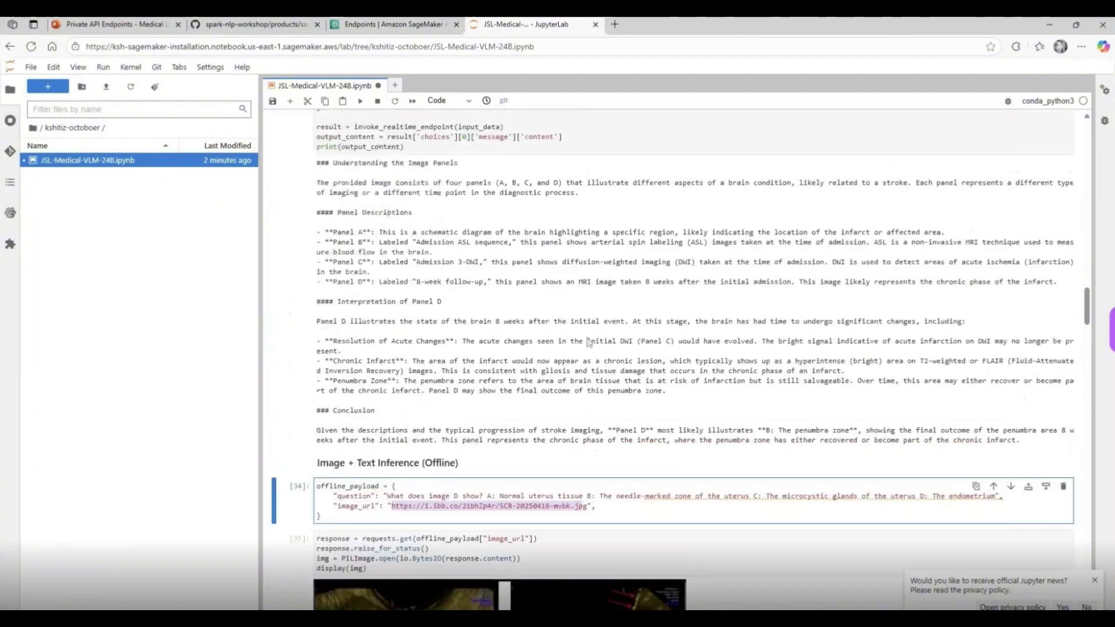
scroll(587, 337, "down", 15)
scroll(459, 293, "up", 5)
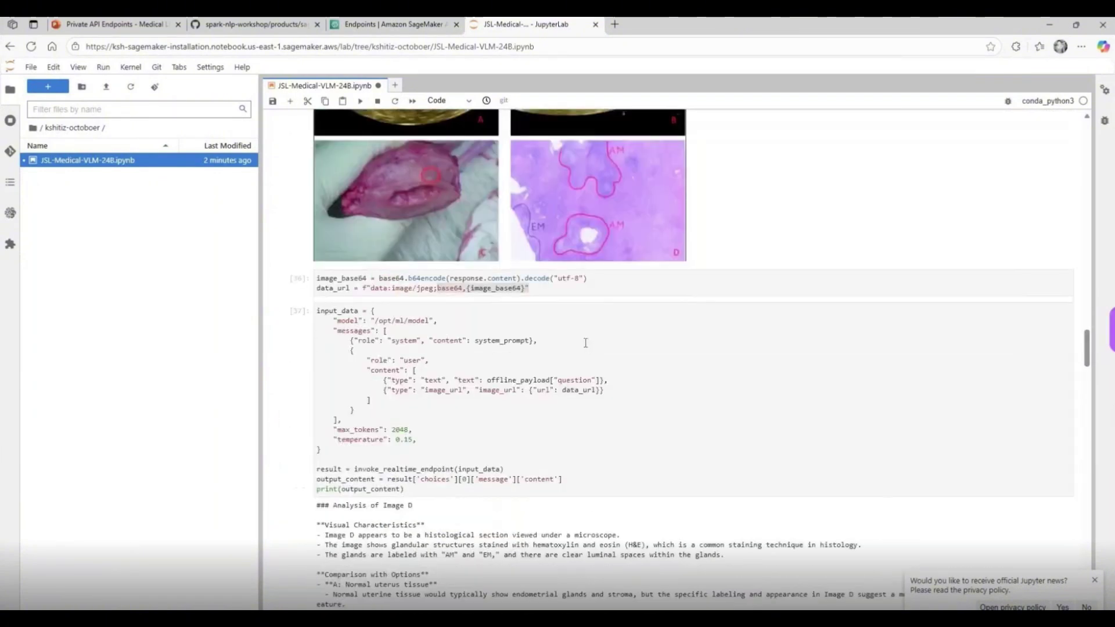
left_click_drag(461, 293, 436, 296)
Run the section 3.1 cell that defines invoke_streaming_endpoint using invoke_endpoint_with_response_stream.
scroll(447, 314, "down", 6)
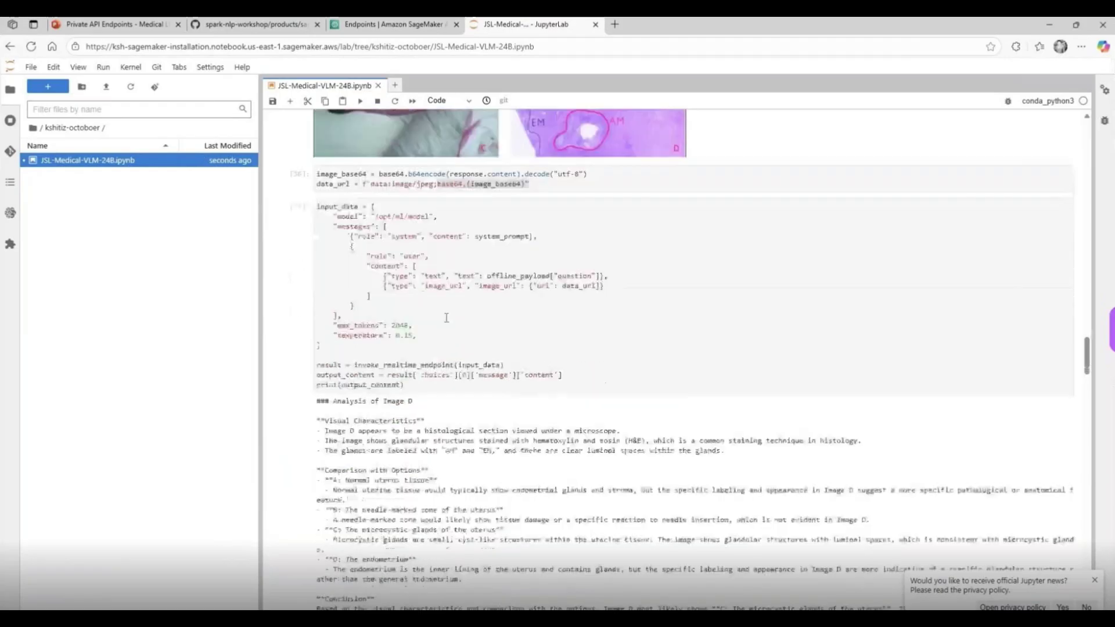
scroll(448, 331, "down", 2)
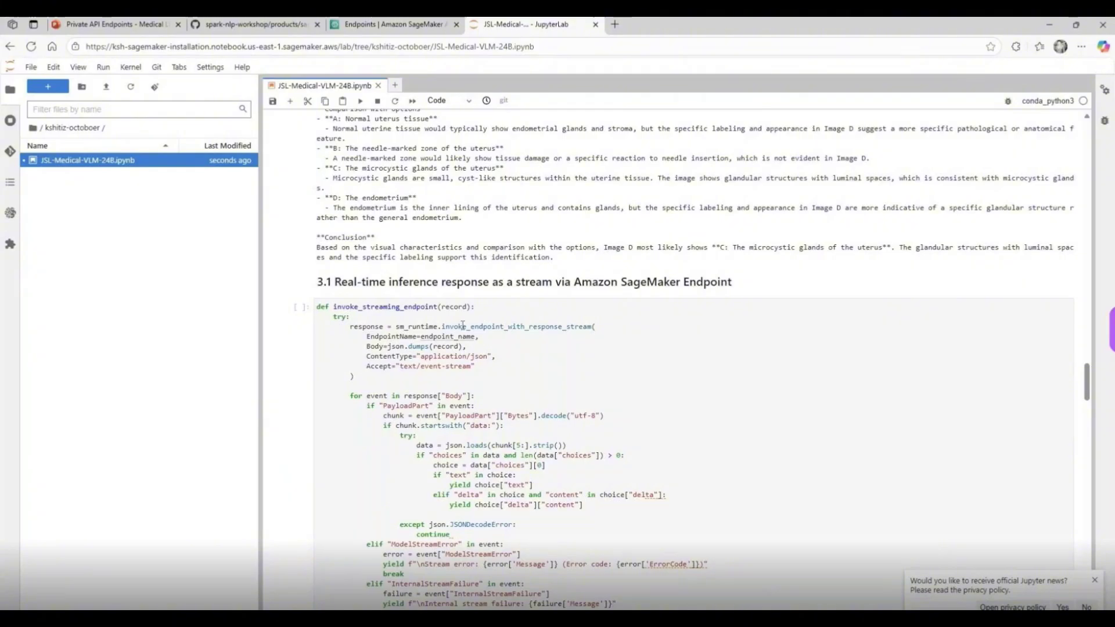
double_click(462, 326)
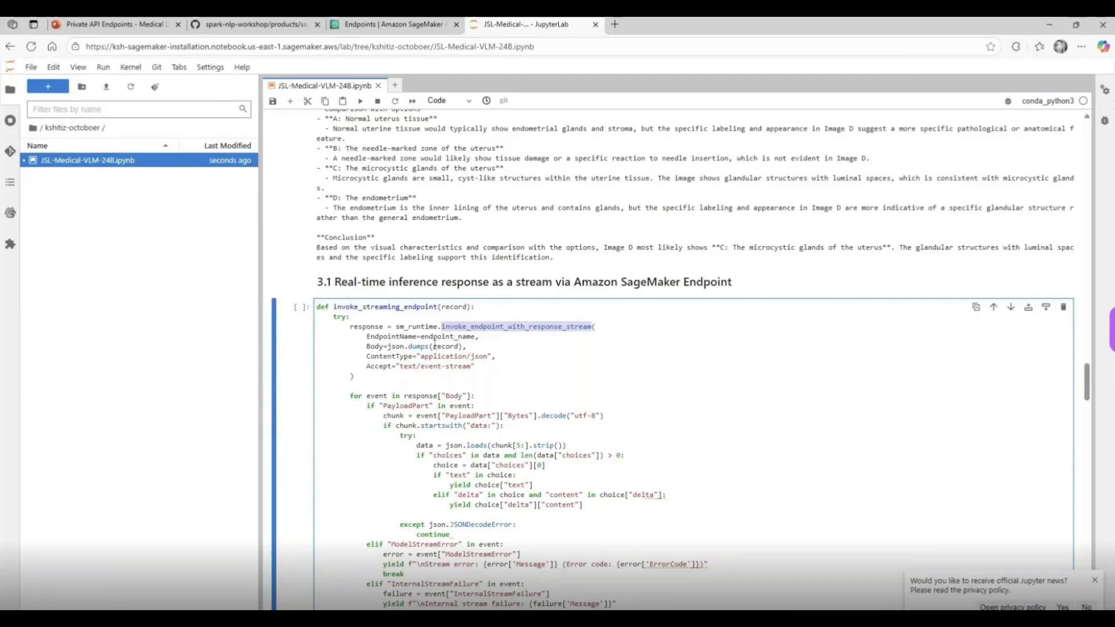
scroll(412, 365, "down", 3)
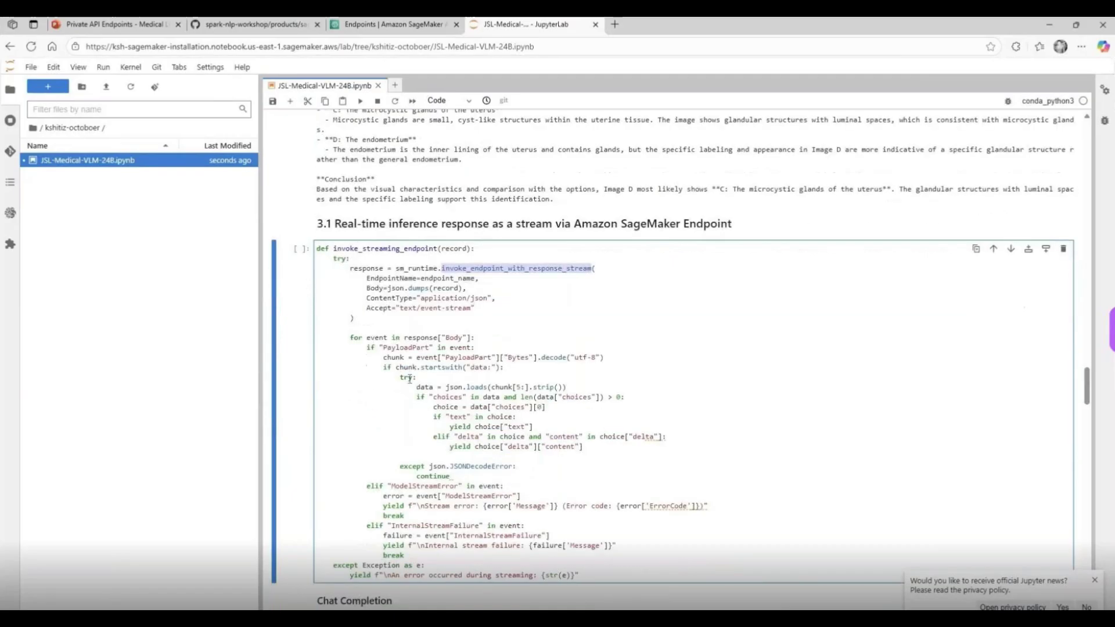
scroll(413, 376, "up", 2)
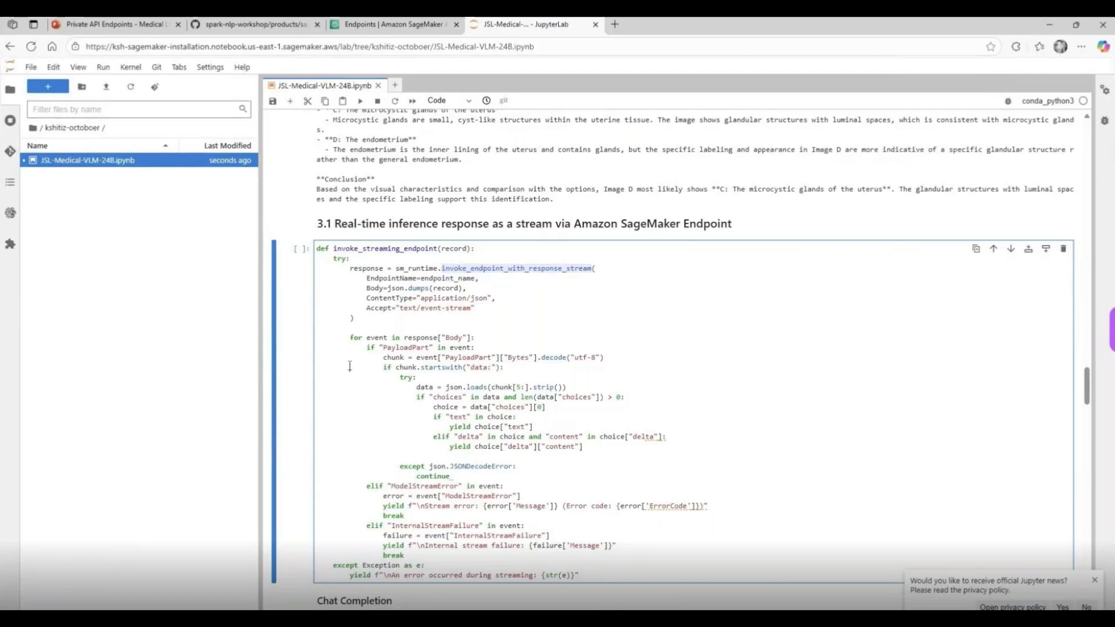
left_click(360, 101)
Run the streaming Chat Completion cell with prompt1 and follow its output as it streams in.
scroll(359, 182, "down", 4)
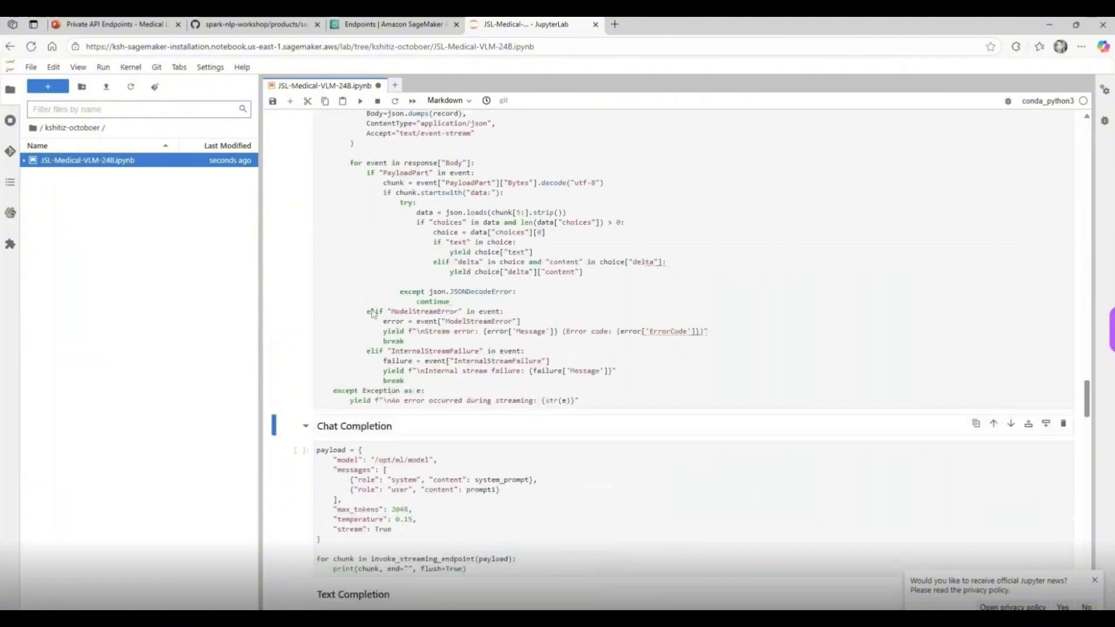
left_click(397, 462)
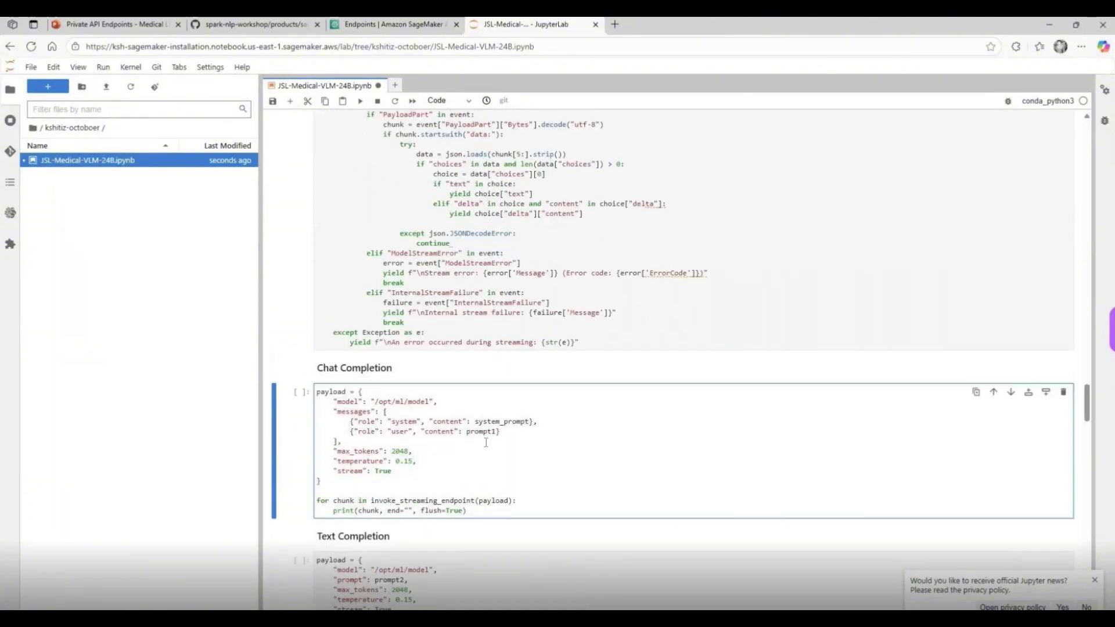
left_click_drag(466, 431, 491, 431)
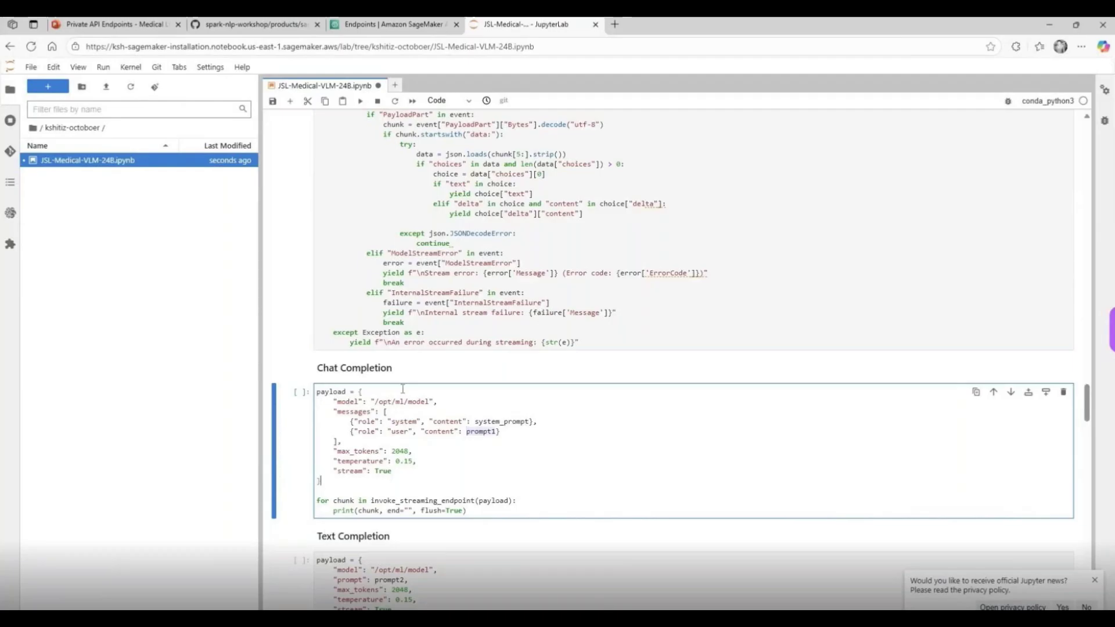
left_click(361, 101)
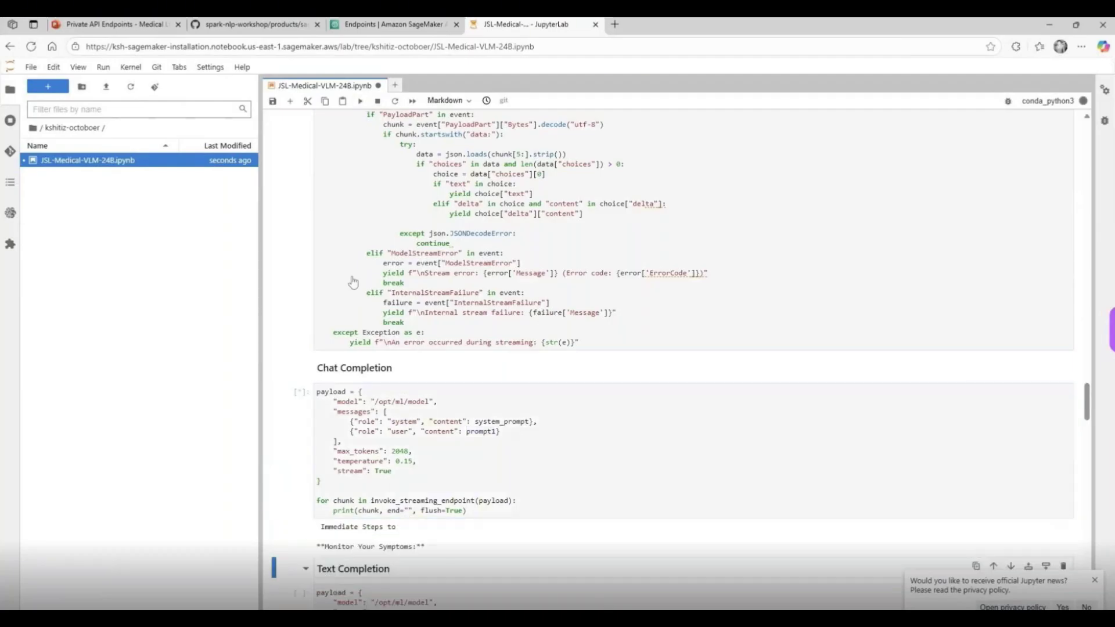
scroll(391, 393, "down", 3)
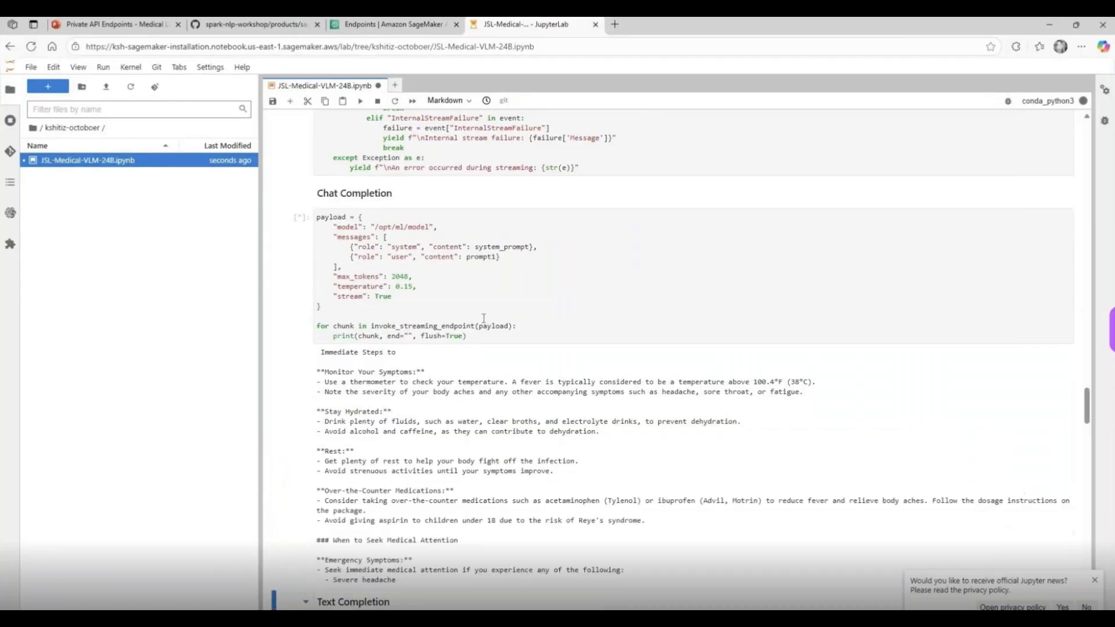
scroll(473, 317, "down", 2)
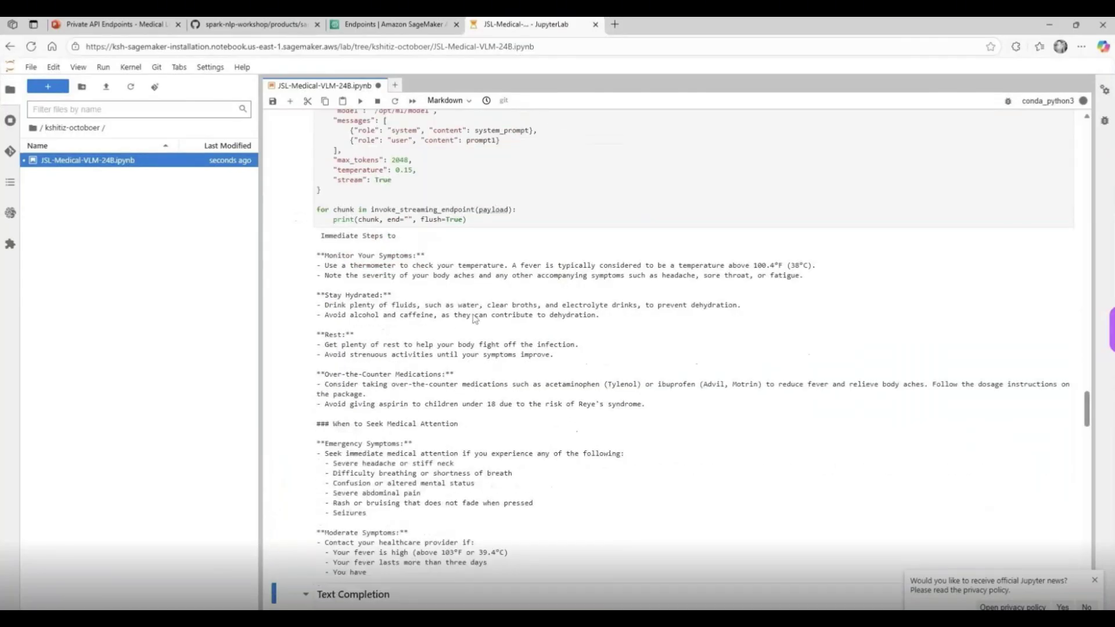
Run the streaming payload cell for image_question1 under Image + Text Inference (Online) and follow its streamed output.
scroll(459, 314, "down", 7)
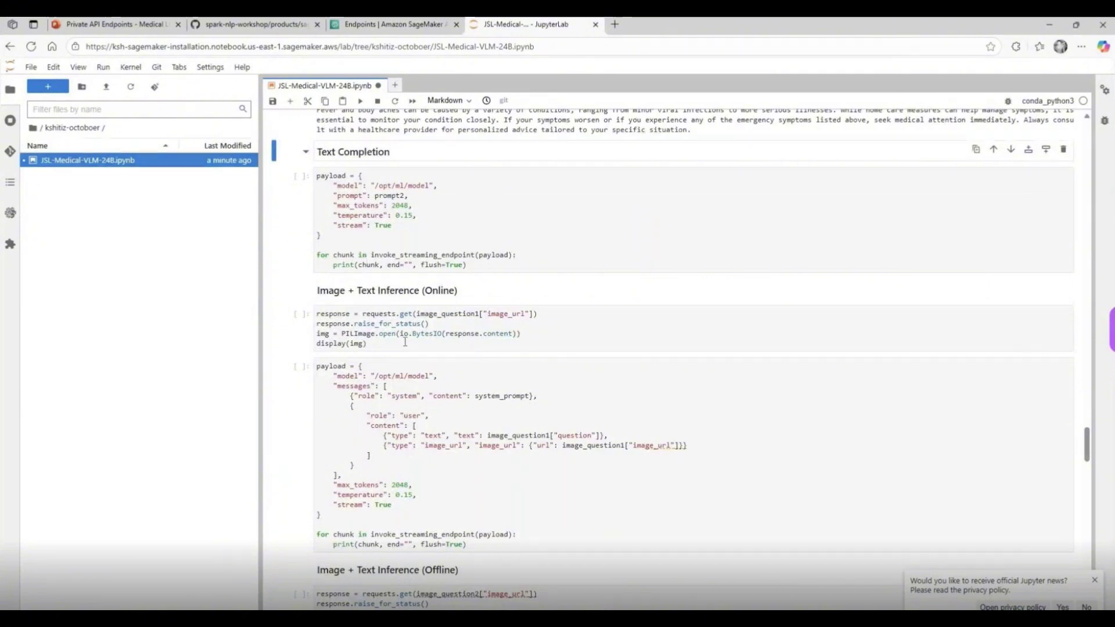
left_click(382, 316)
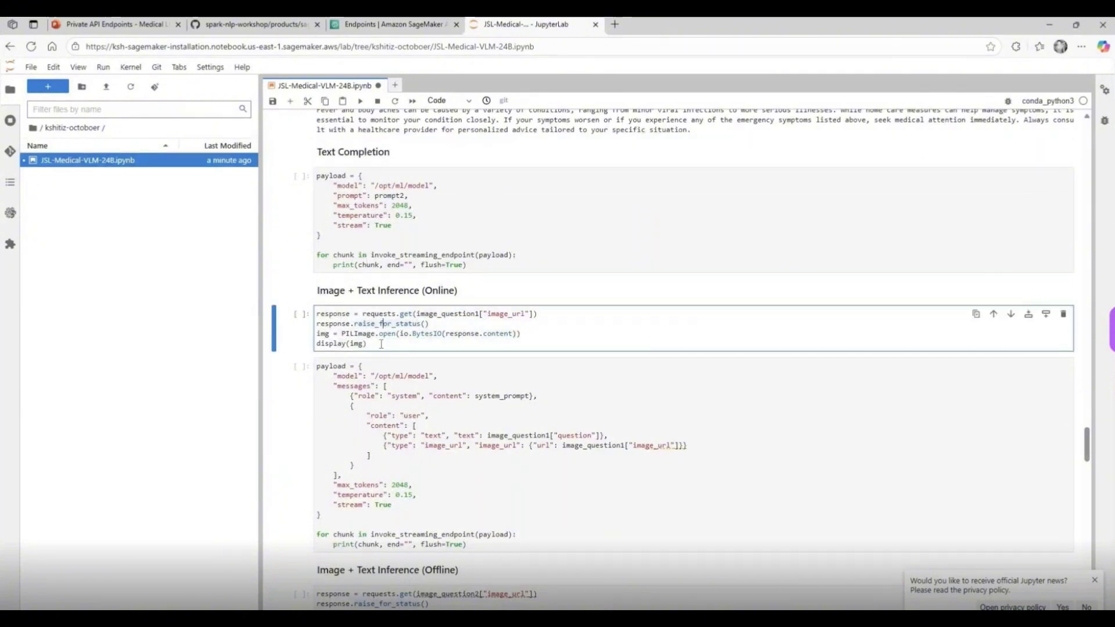
left_click(387, 504)
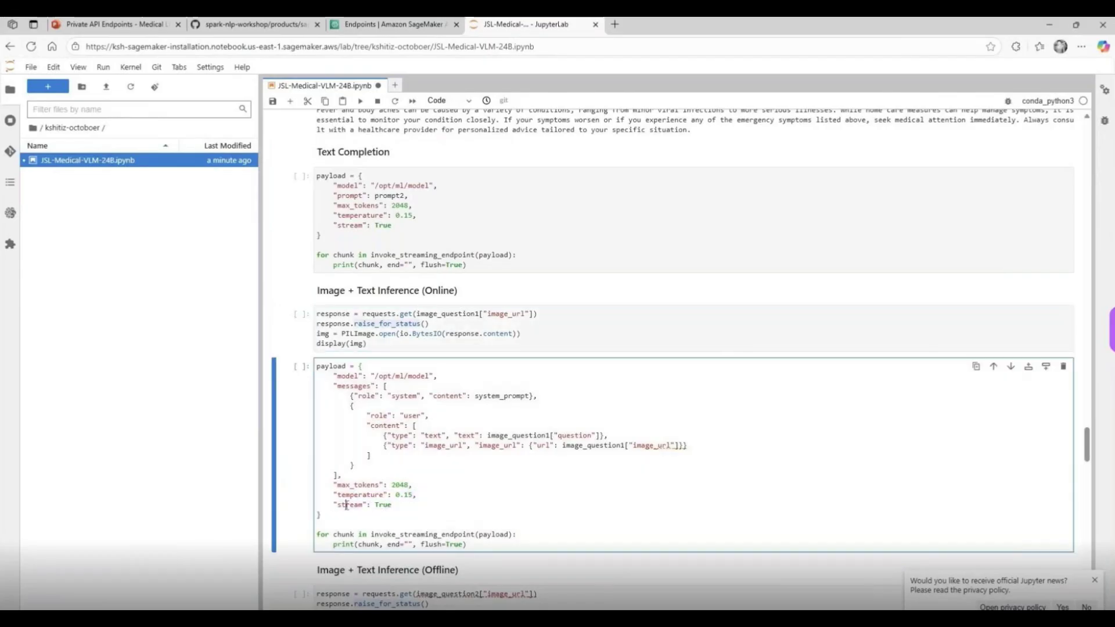
left_click_drag(325, 503, 393, 504)
double_click(401, 484)
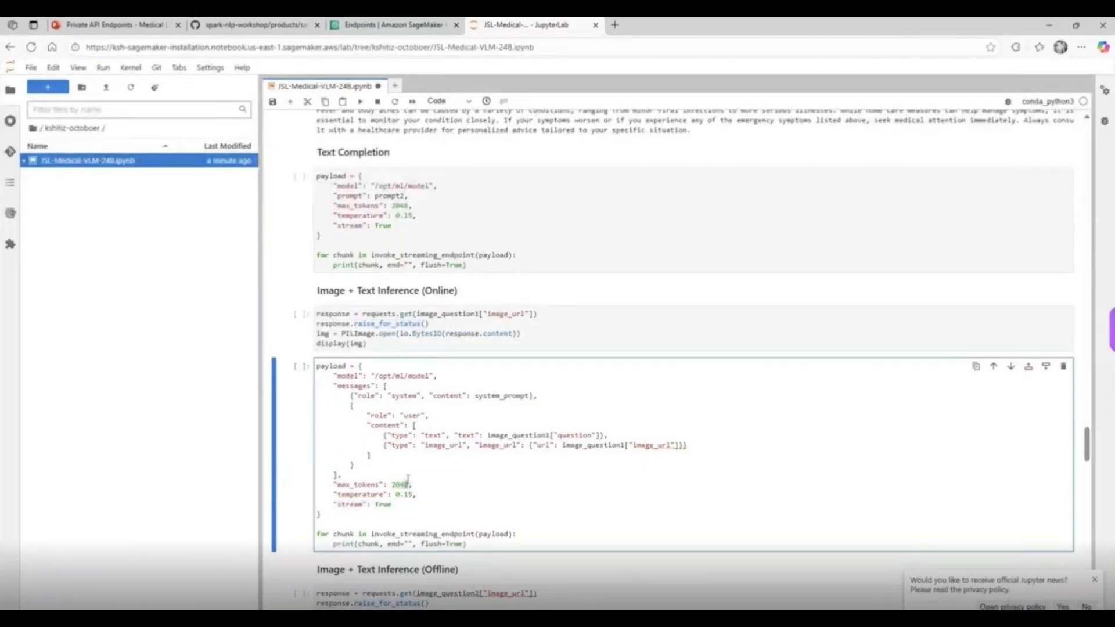
left_click(360, 102)
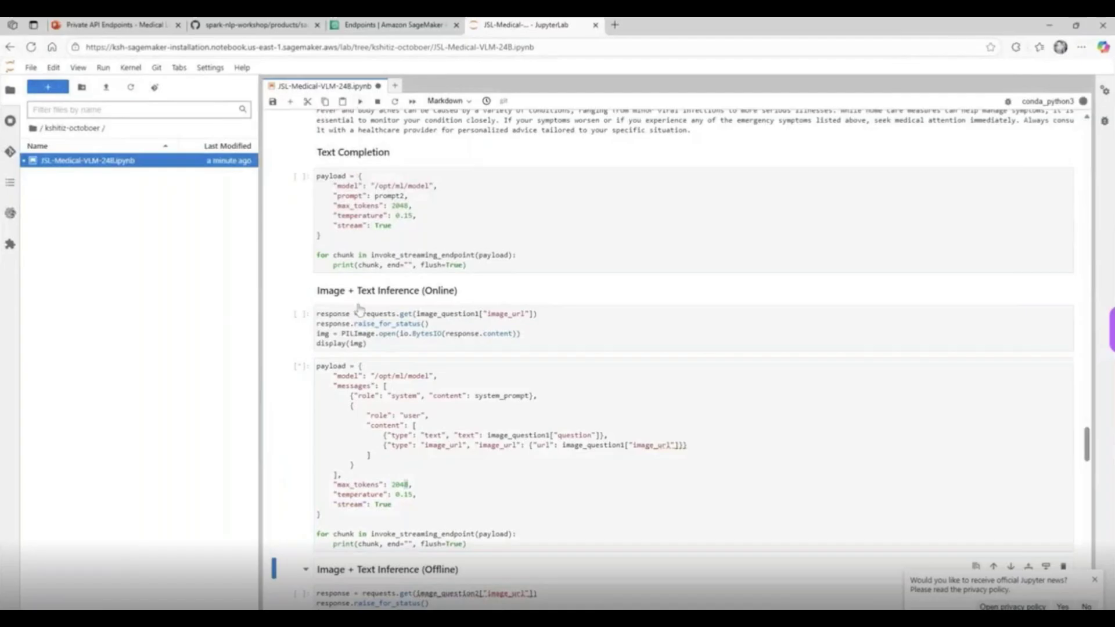
scroll(370, 326, "down", 1)
scroll(370, 326, "down", 2)
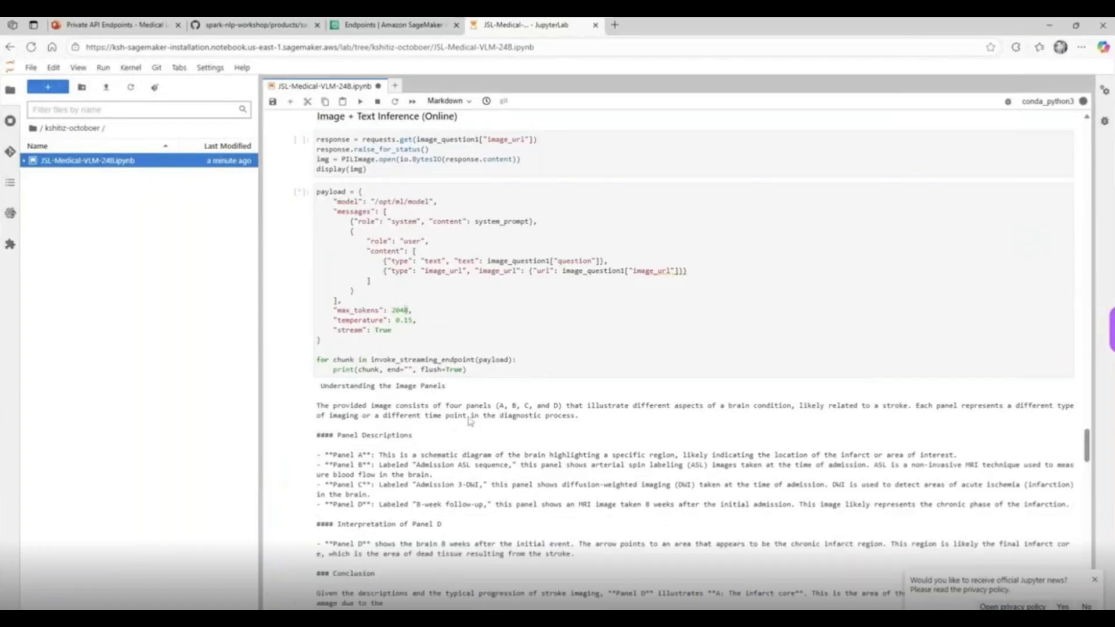
Review how invoke_streaming_endpoint loops over the response body and handles each PayloadPart.
scroll(476, 412, "up", 1)
scroll(476, 411, "up", 20)
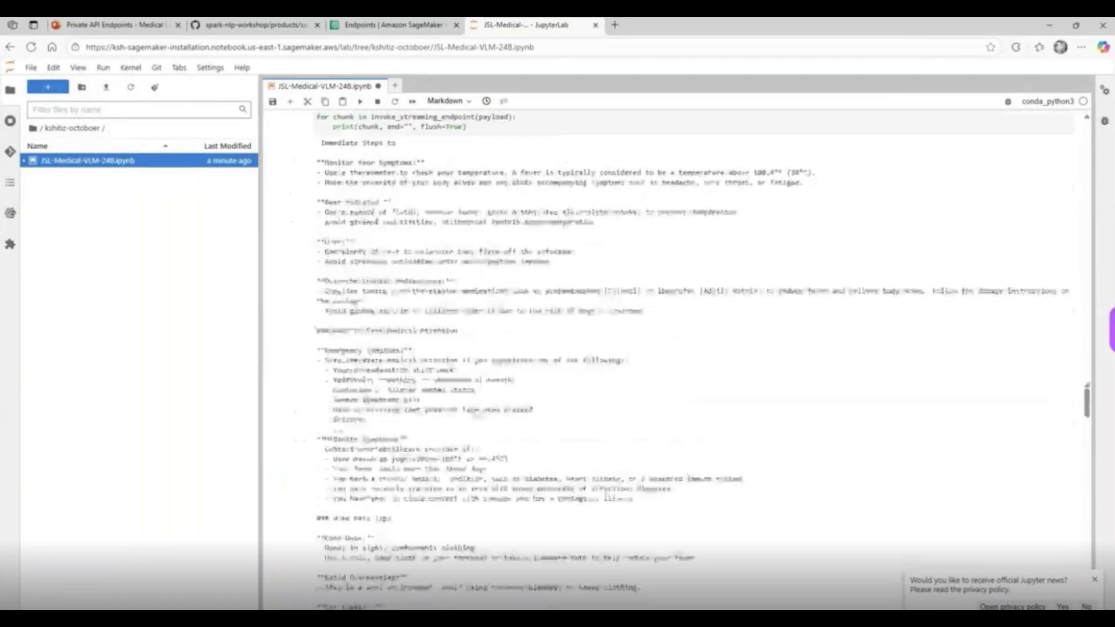
scroll(730, 365, "down", 2)
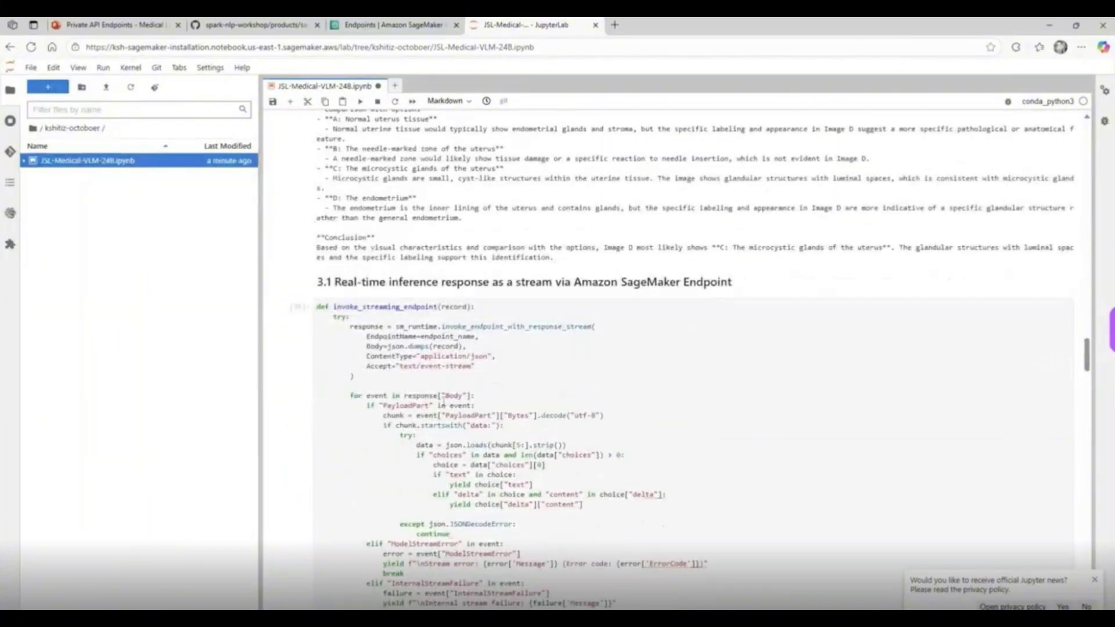
left_click_drag(406, 397, 428, 406)
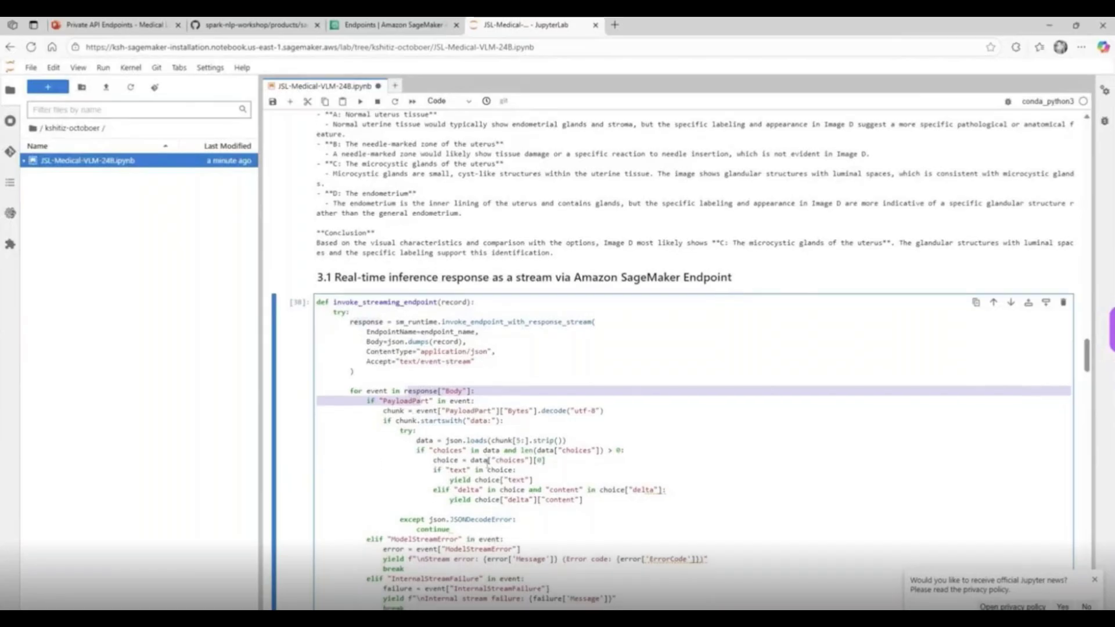
Look over the endpoint deletion cell and the file paths, upload function and payloads in the Batch inference section.
scroll(487, 464, "down", 15)
scroll(462, 470, "down", 15)
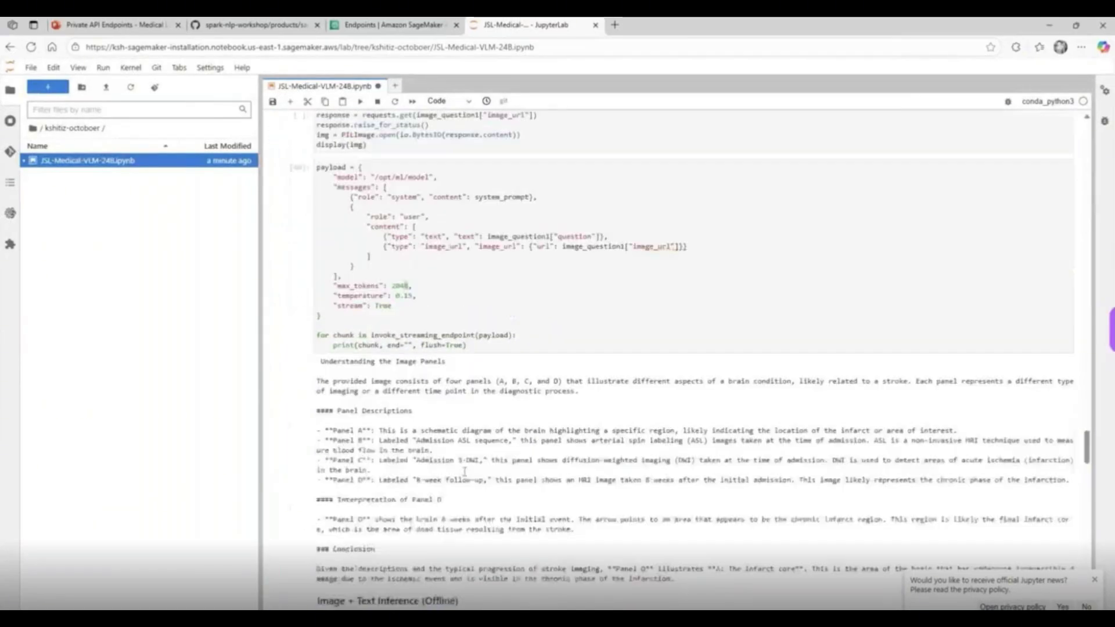
left_click(416, 329)
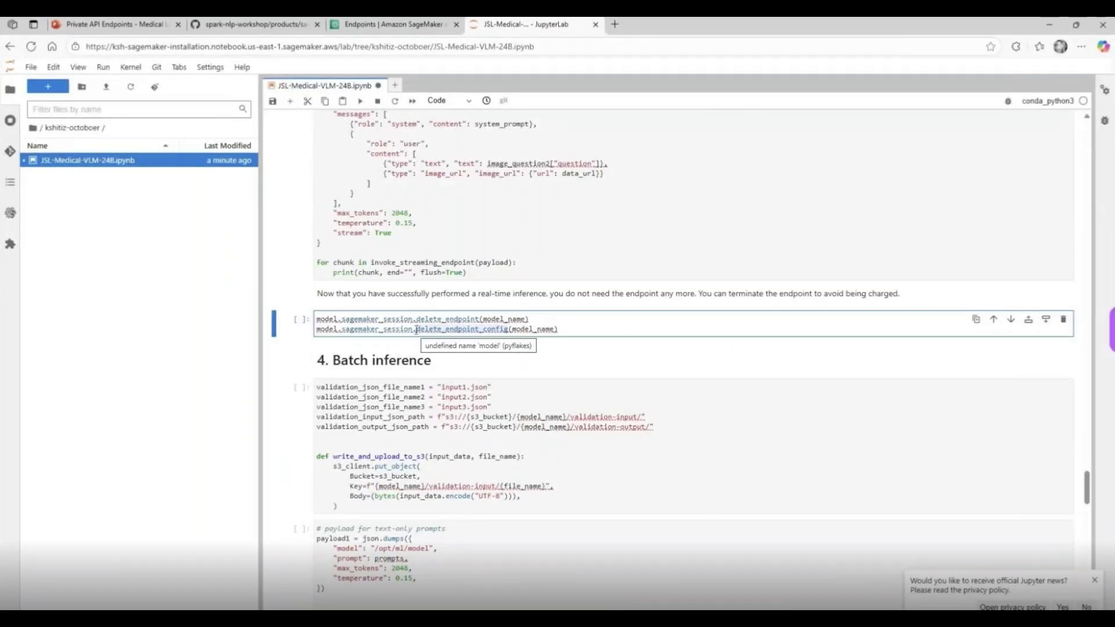
scroll(416, 330, "down", 4)
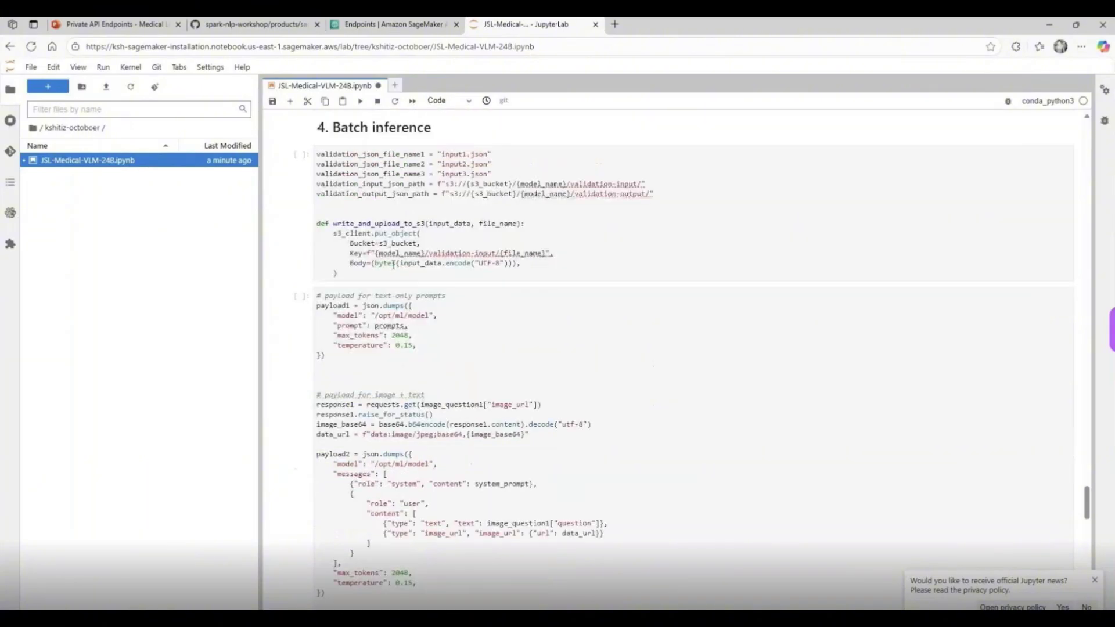
scroll(438, 376, "up", 2)
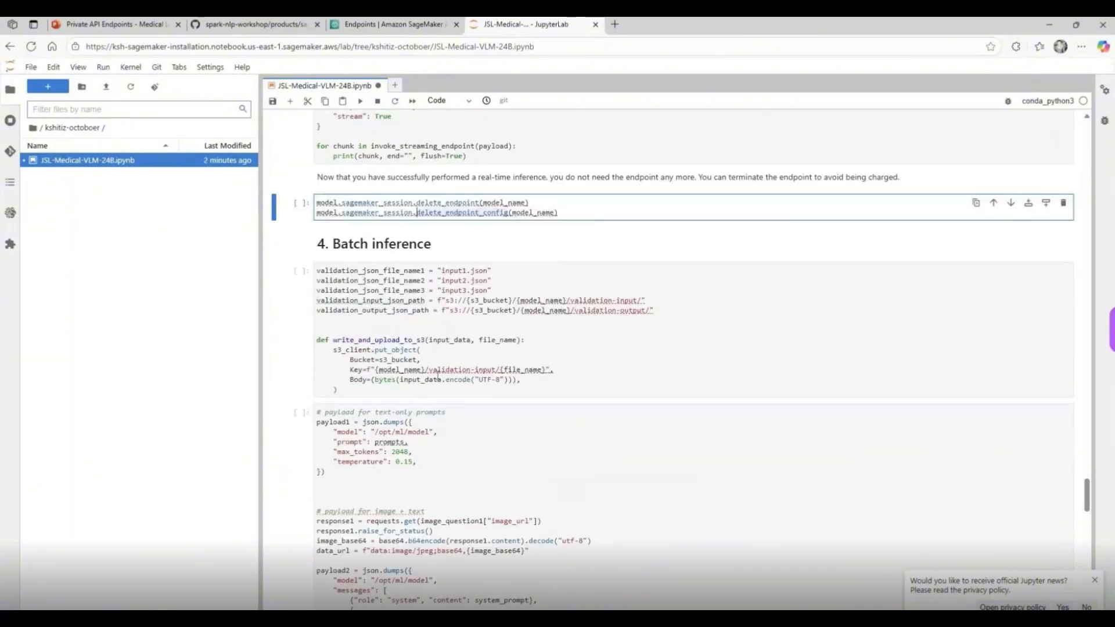
Examine the three batch payloads, their S3 upload calls, and the transformer cell that starts the batch transform job.
scroll(435, 354, "down", 1)
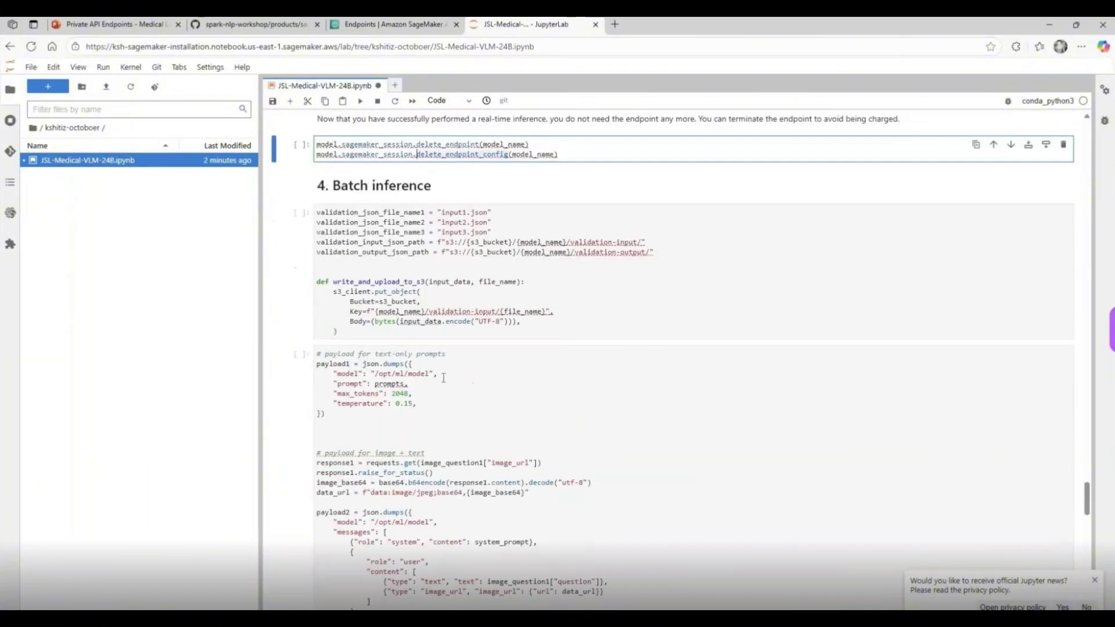
scroll(454, 380, "down", 6)
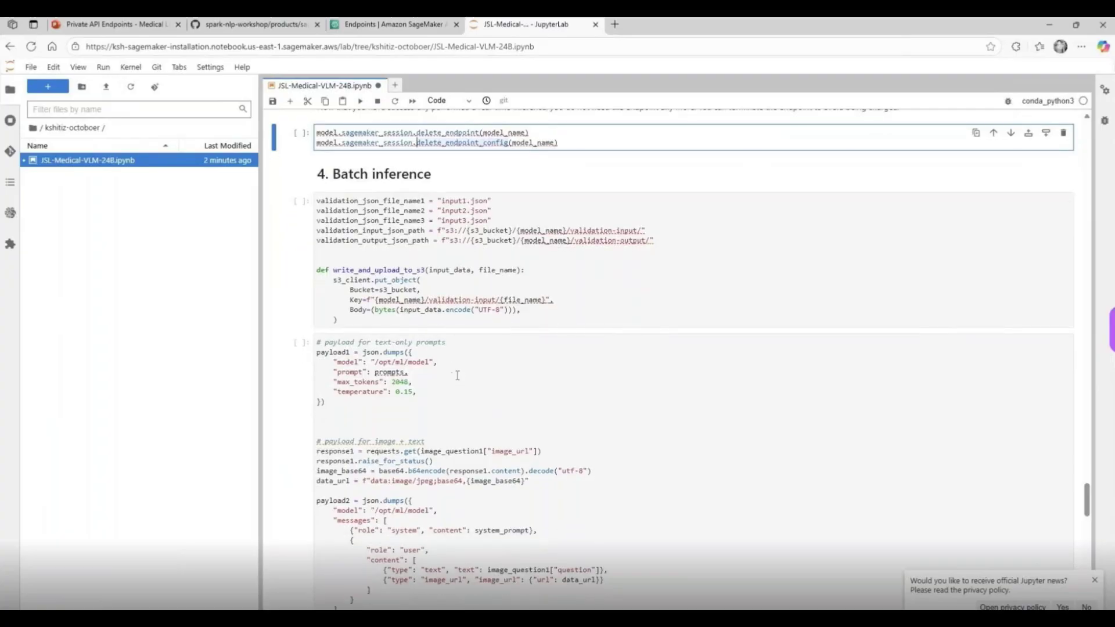
scroll(457, 376, "up", 7)
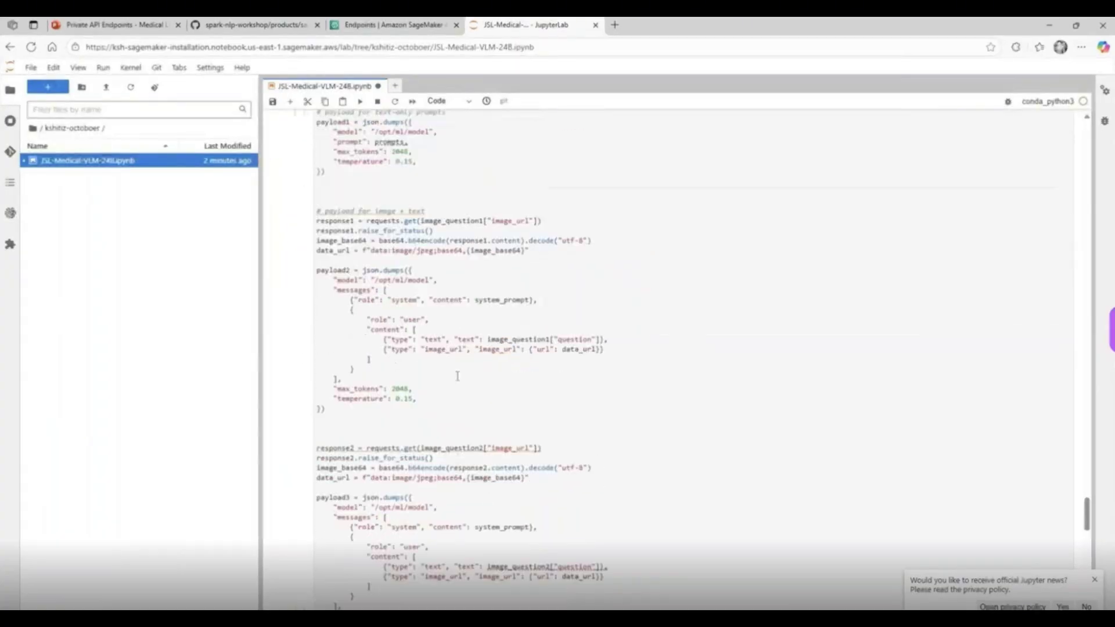
scroll(457, 377, "up", 2)
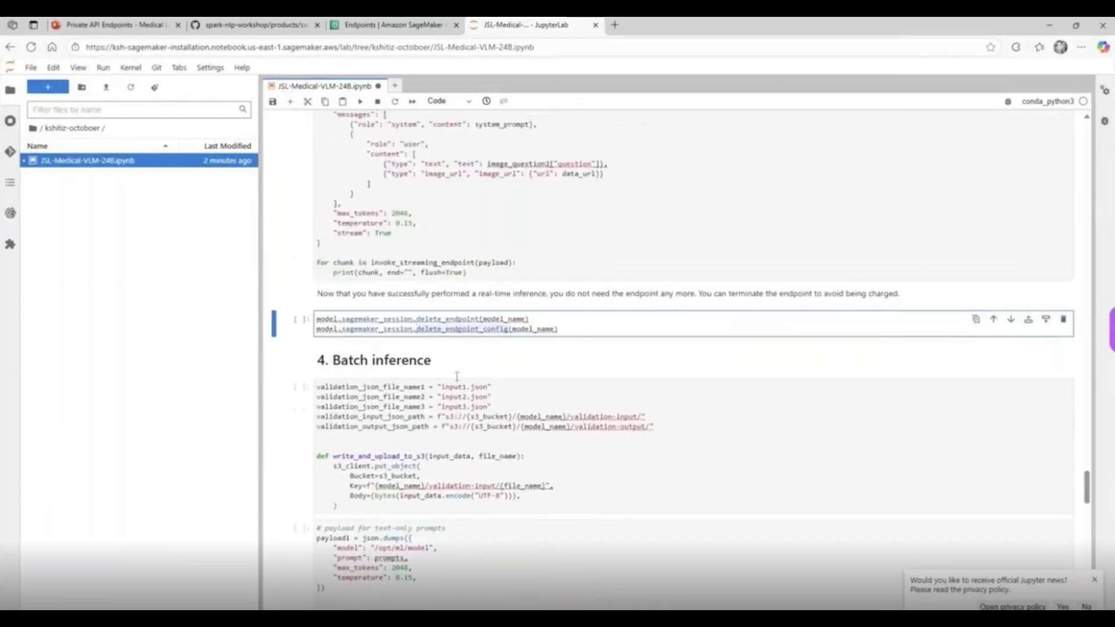
scroll(458, 379, "down", 9)
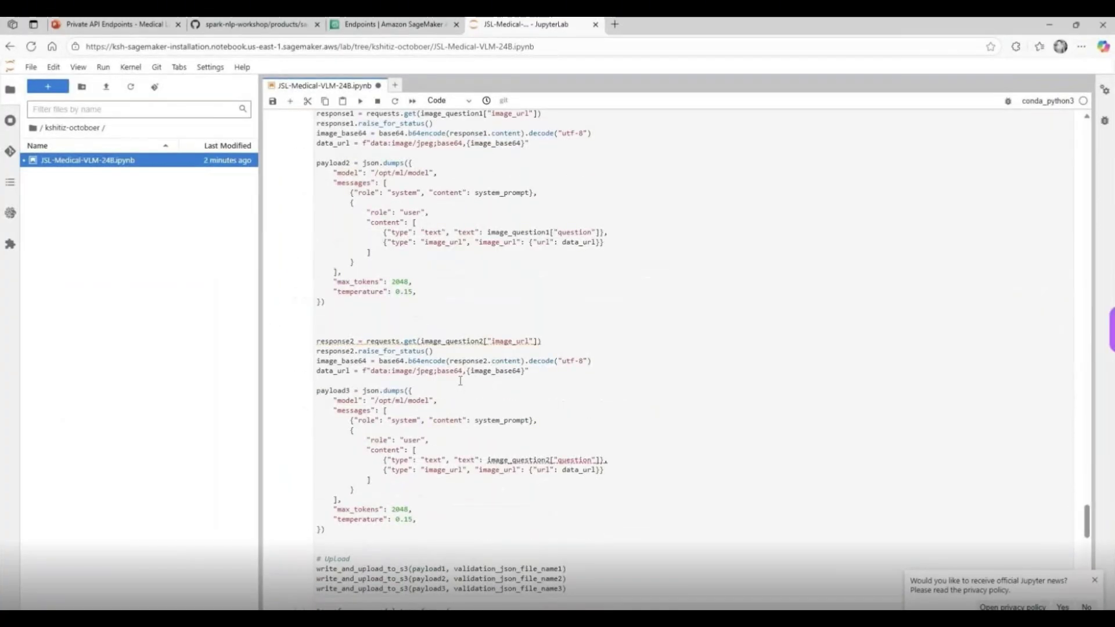
scroll(465, 383, "down", 3)
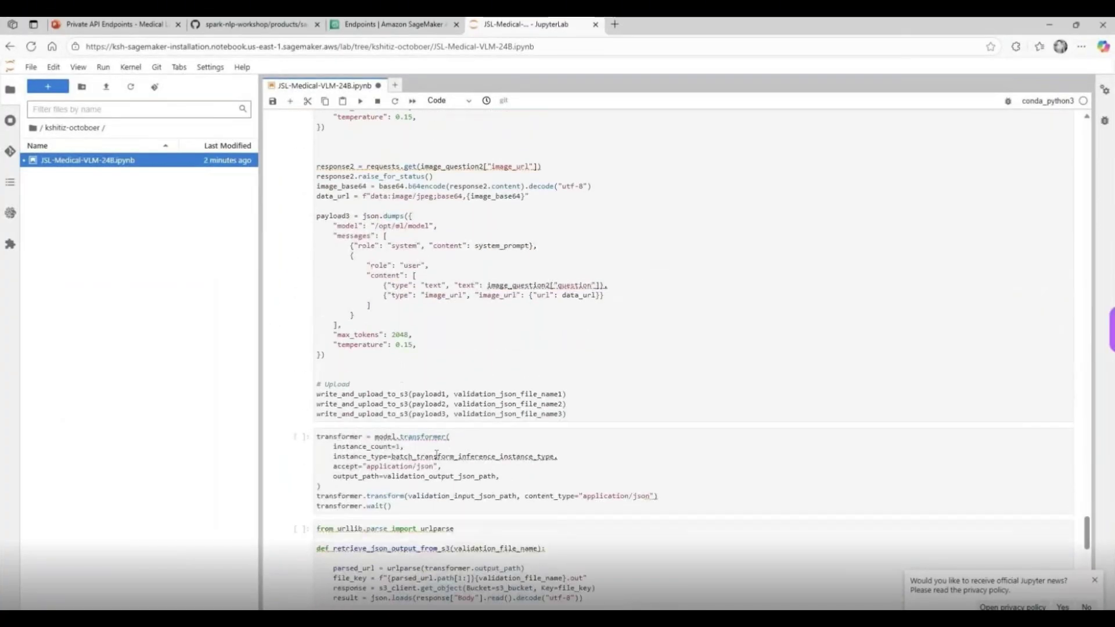
left_click(417, 466)
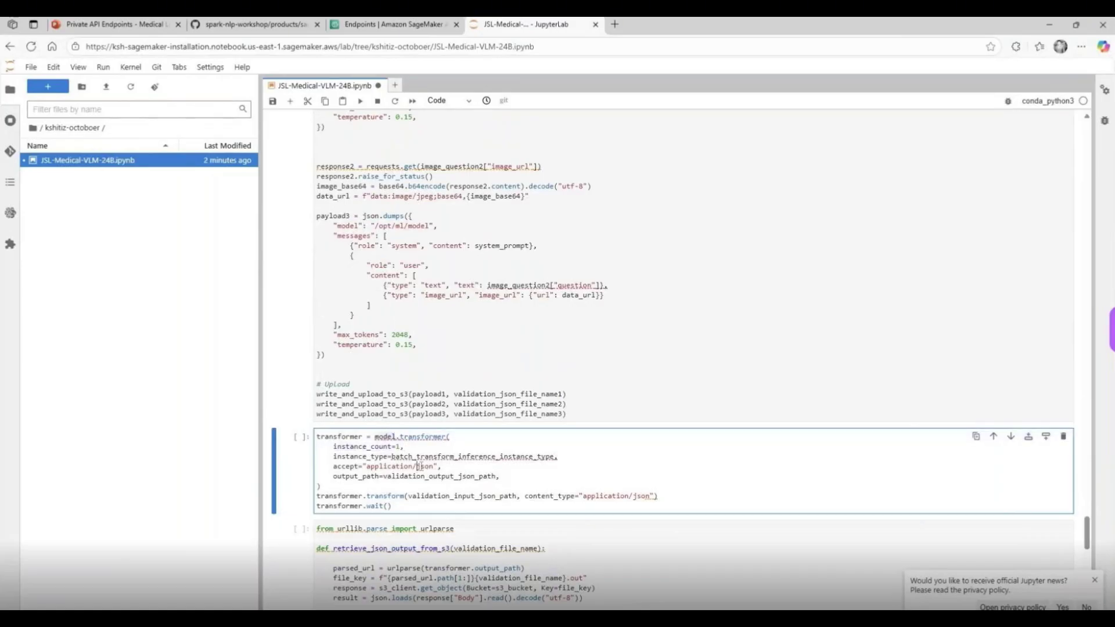
scroll(465, 453, "down", 1)
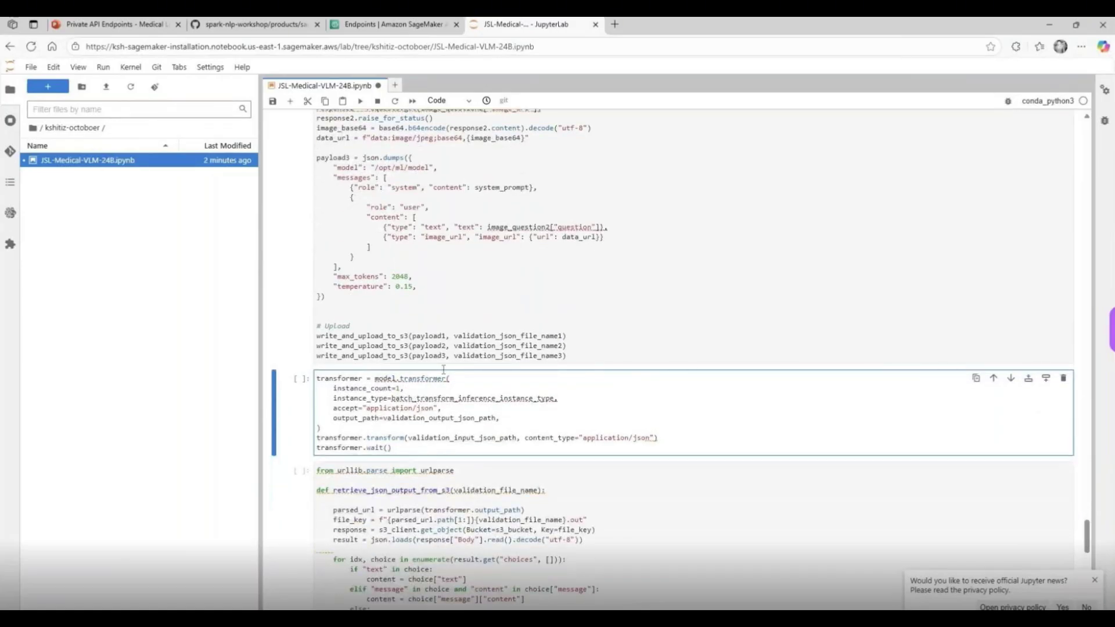